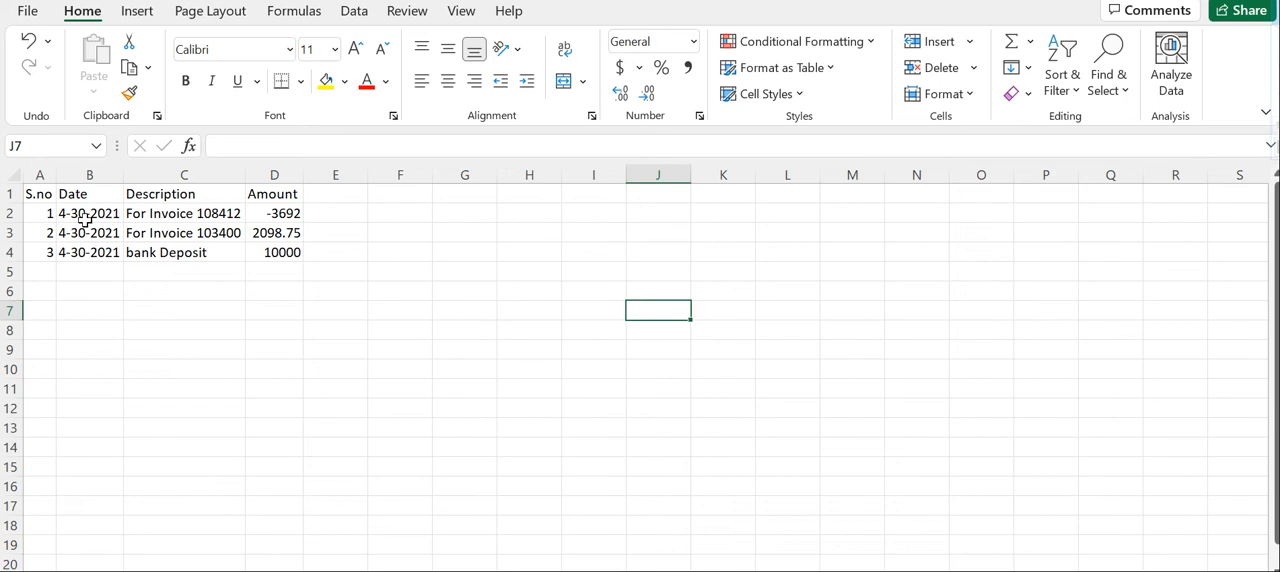
Step: Examine the dates, descriptions and amounts of the three bank statement entries in the Excel sheet
drag(87, 213, 88, 246)
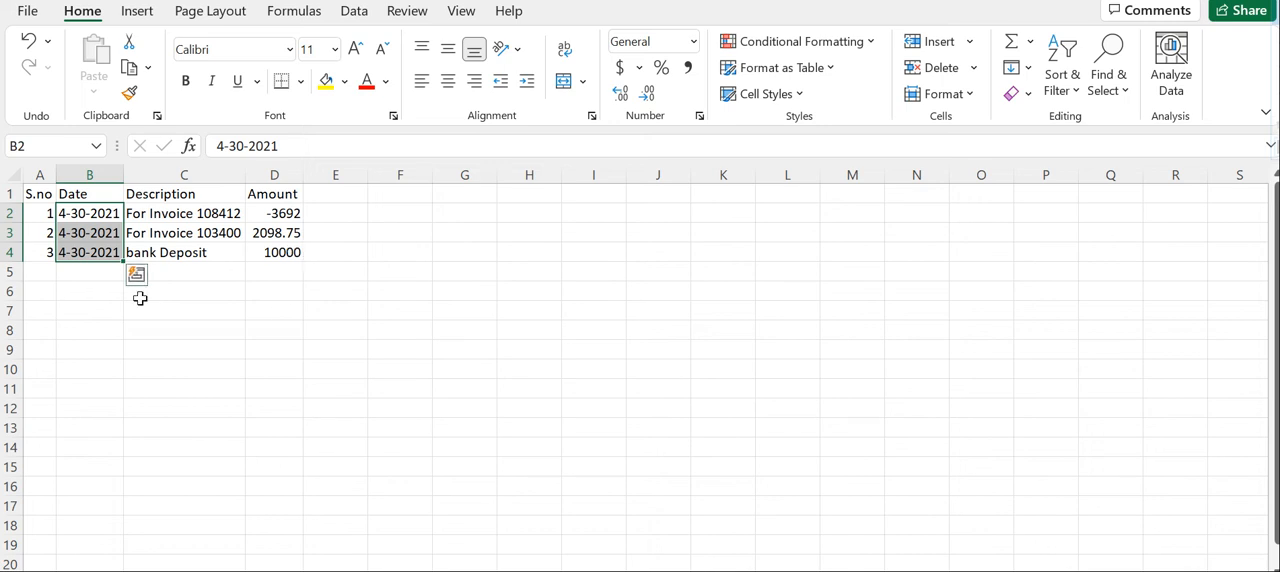
click(102, 213)
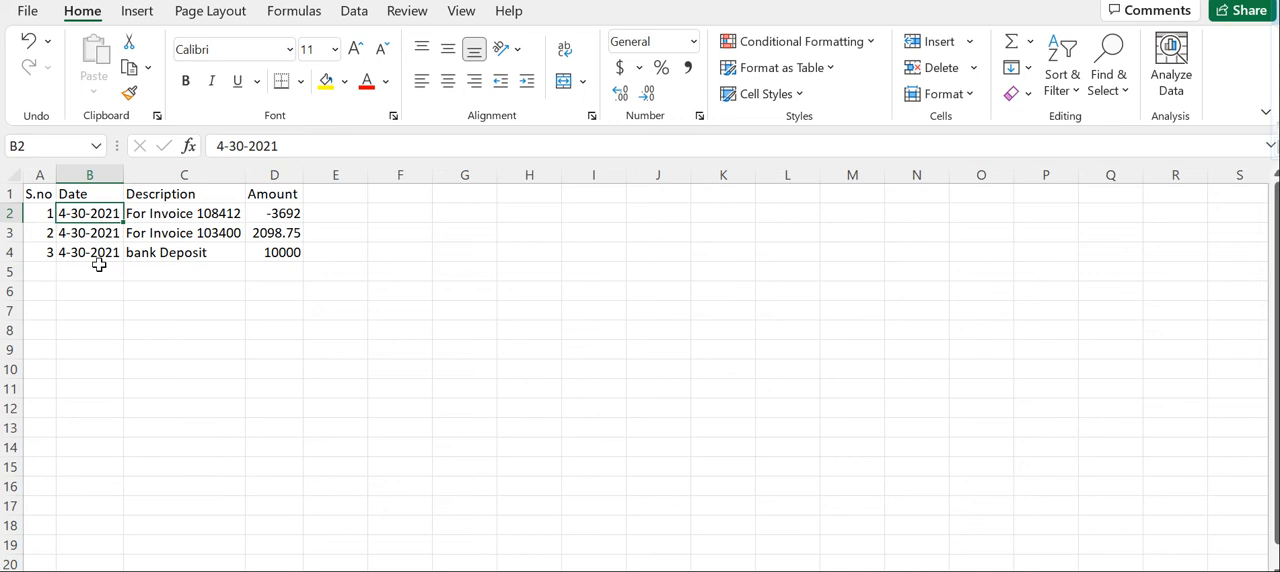
drag(177, 214, 176, 253)
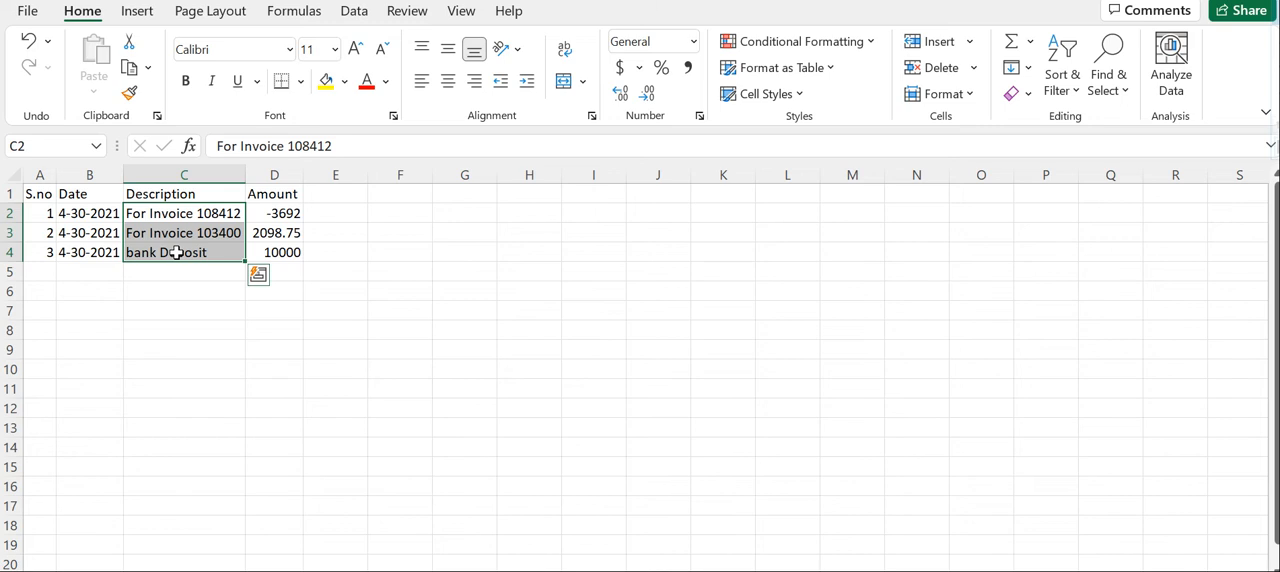
click(149, 214)
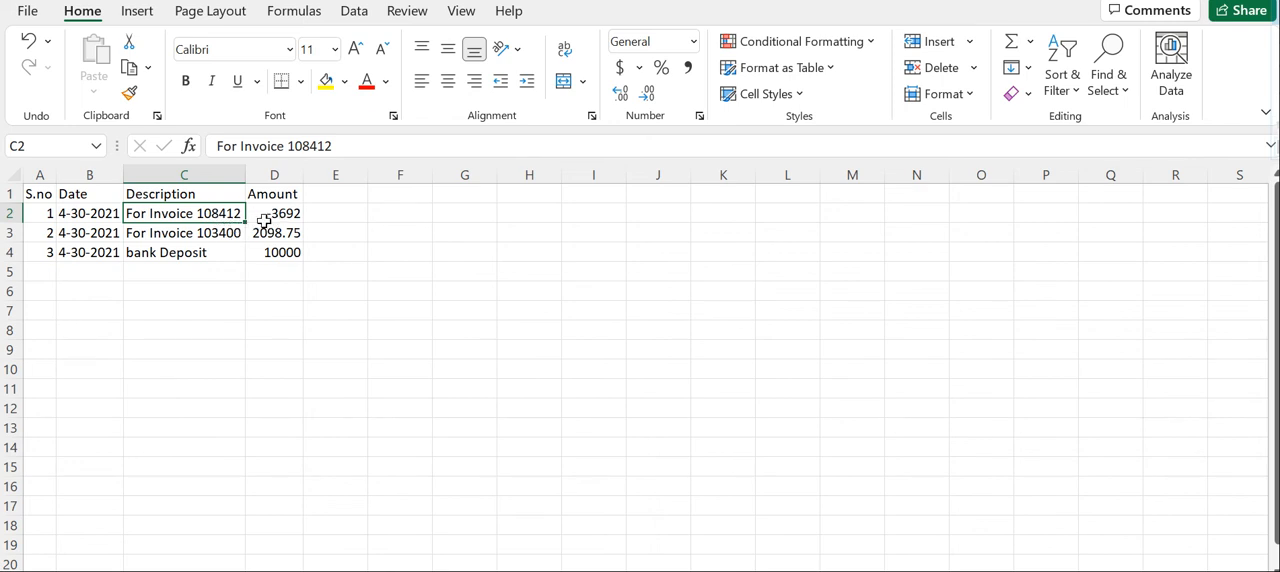
click(172, 233)
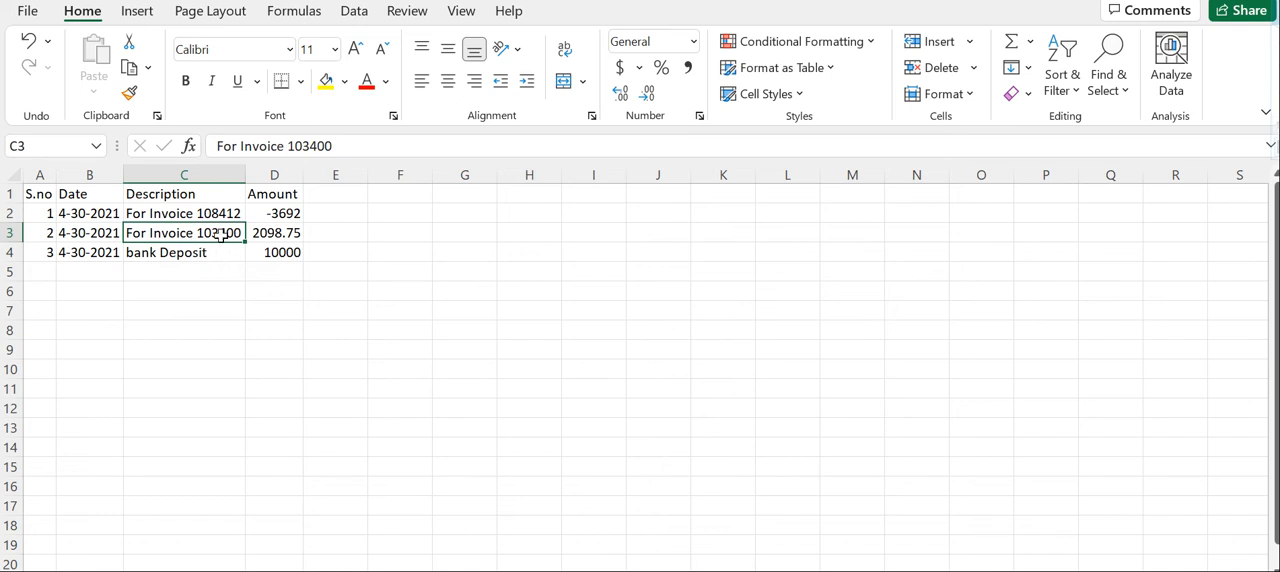
click(270, 236)
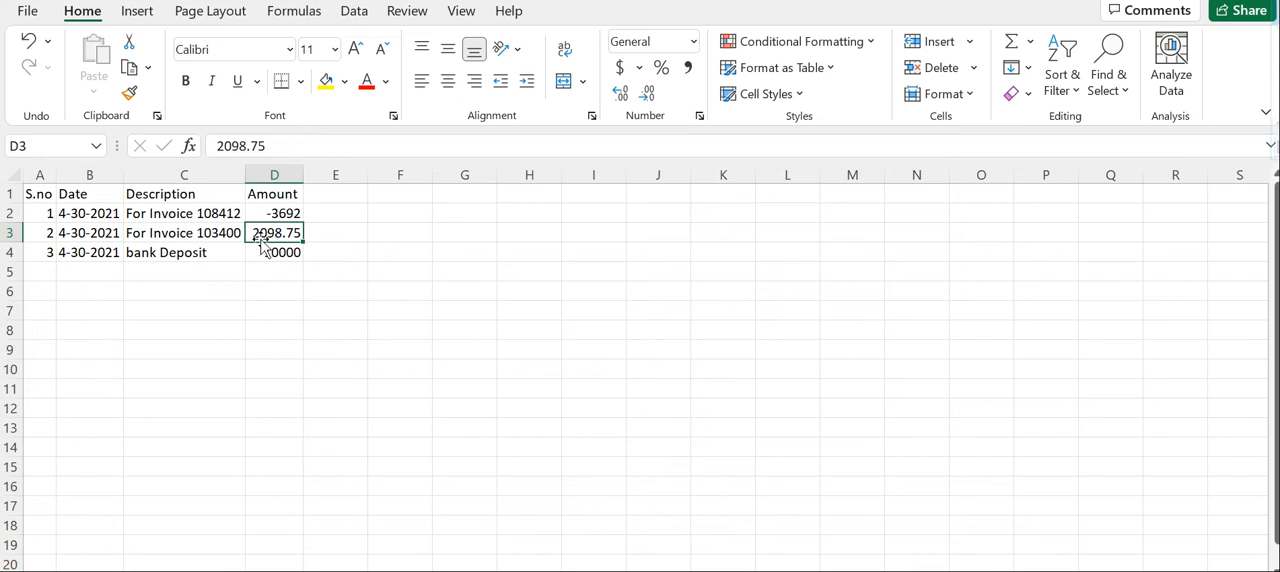
click(222, 236)
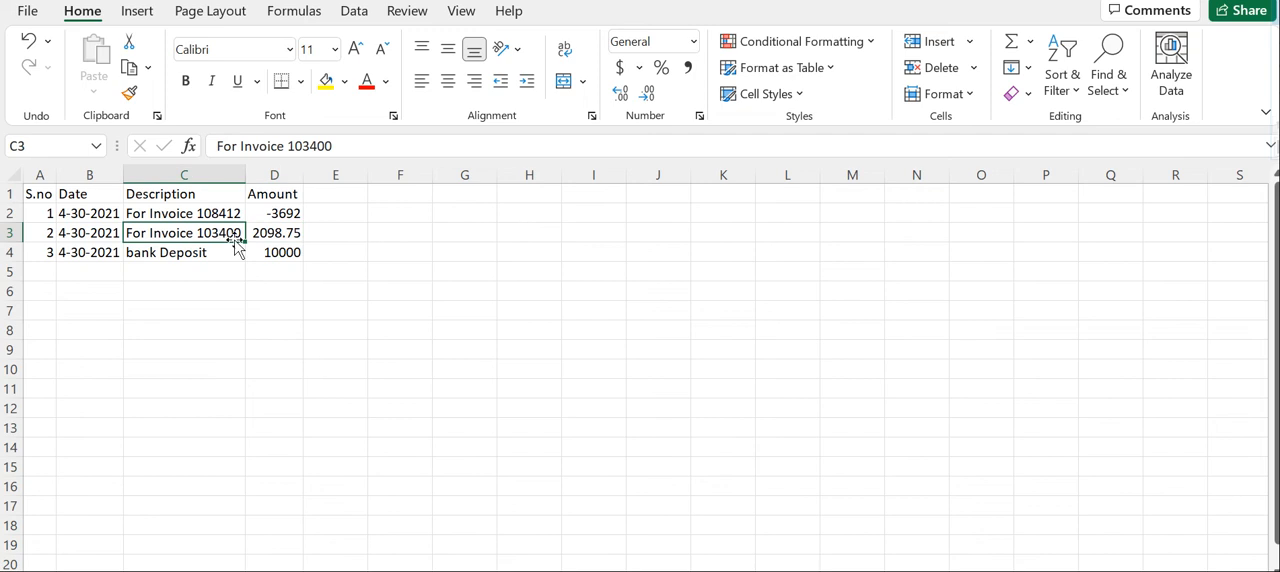
click(151, 254)
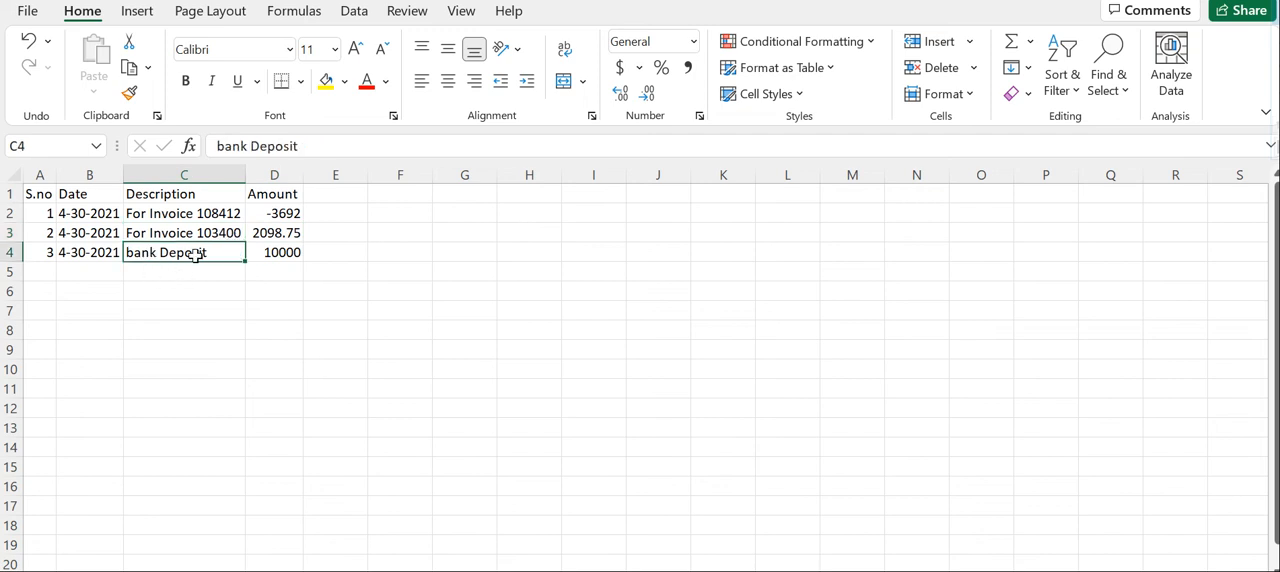
click(287, 253)
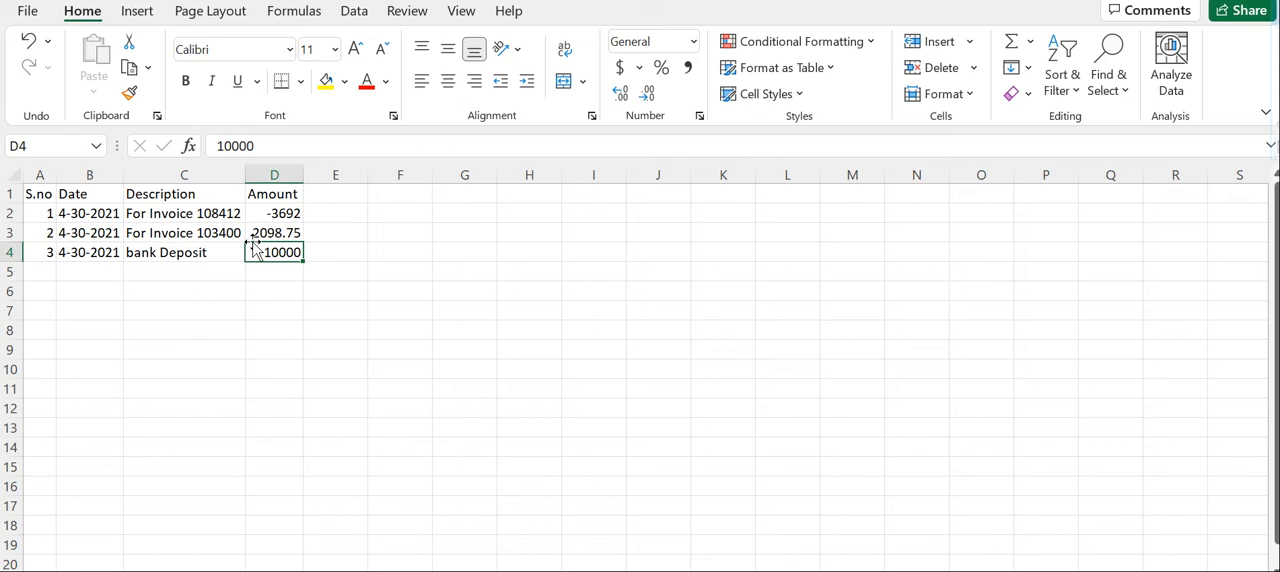
drag(38, 194, 262, 237)
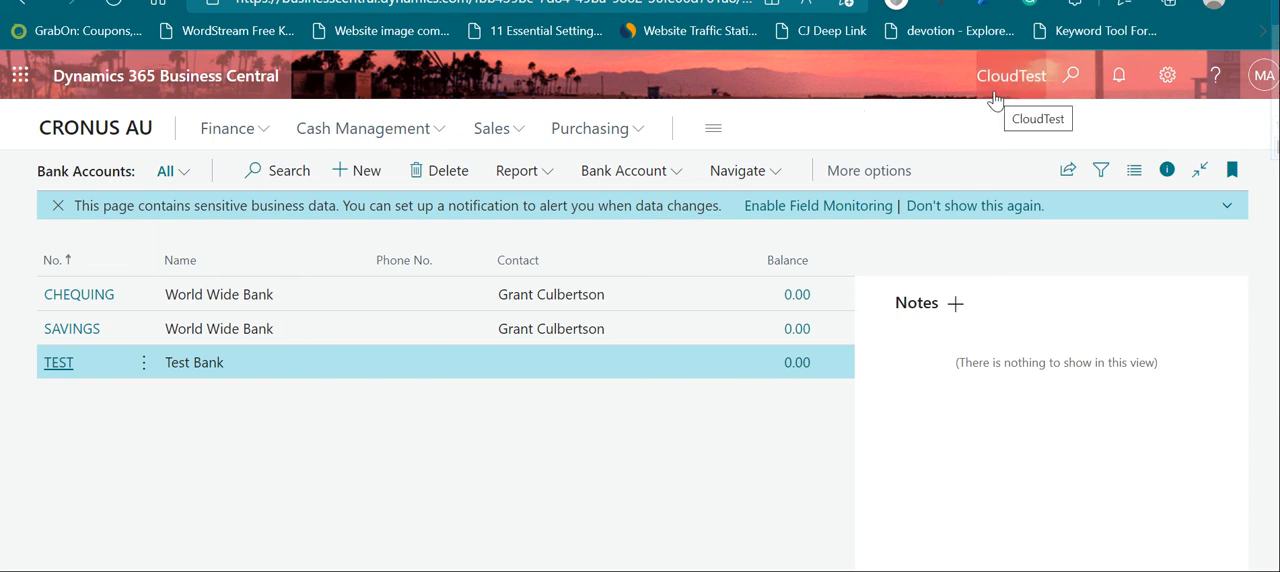
Step: In Business Central, search for "payment rec" and open the Payment Reconciliation Journals page in expanded view
click(1063, 84)
text(payment rec)
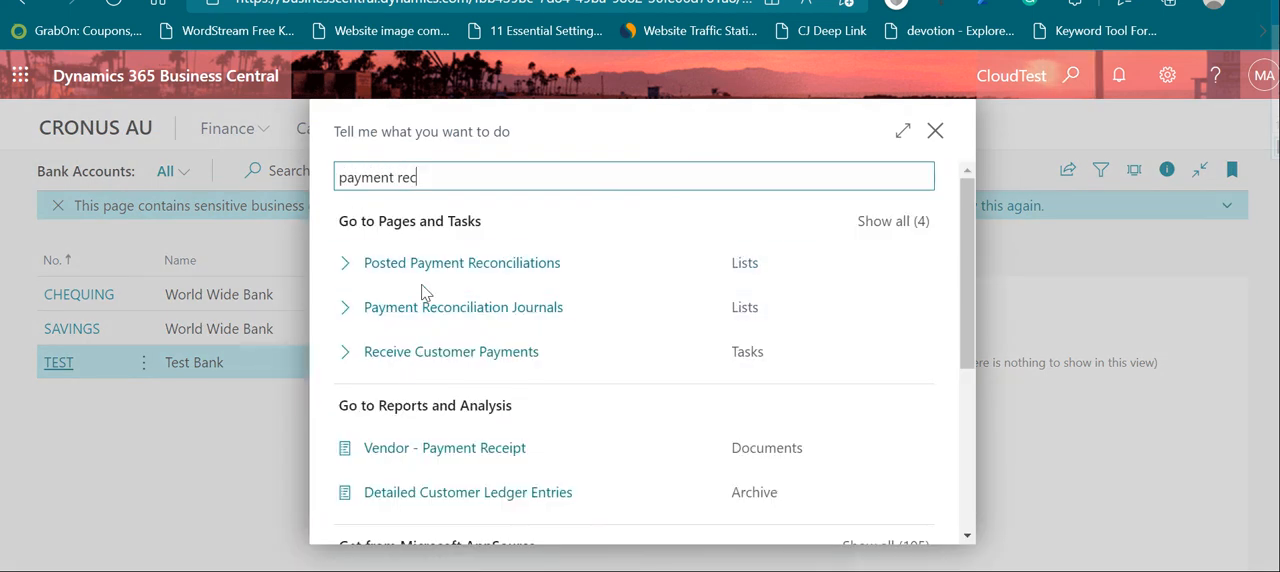
click(478, 313)
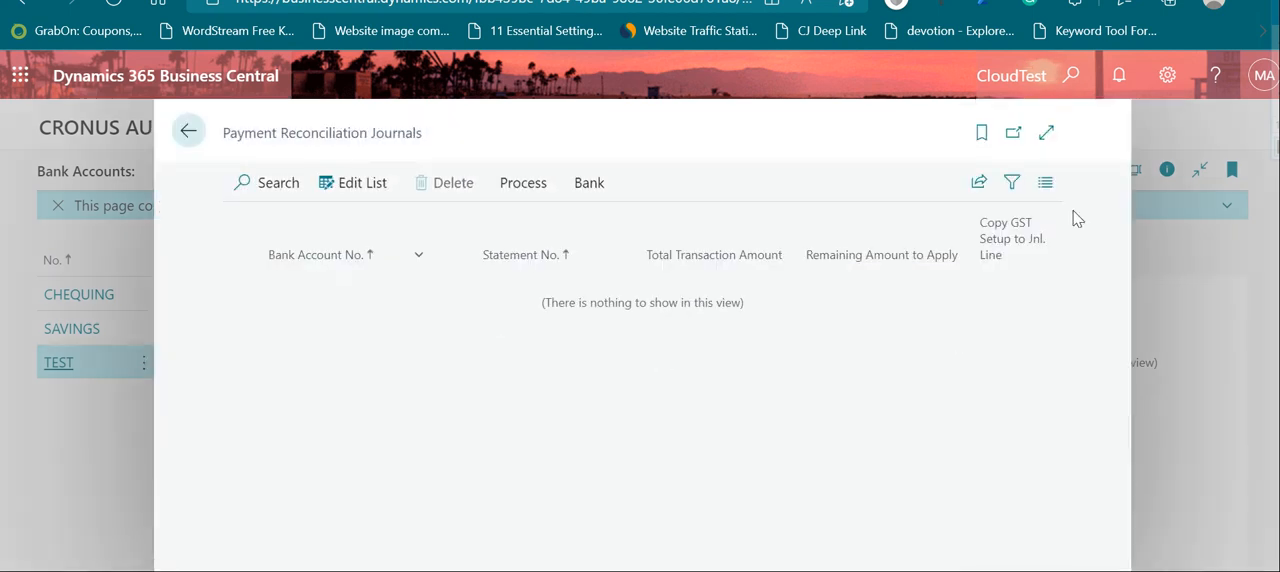
click(1044, 141)
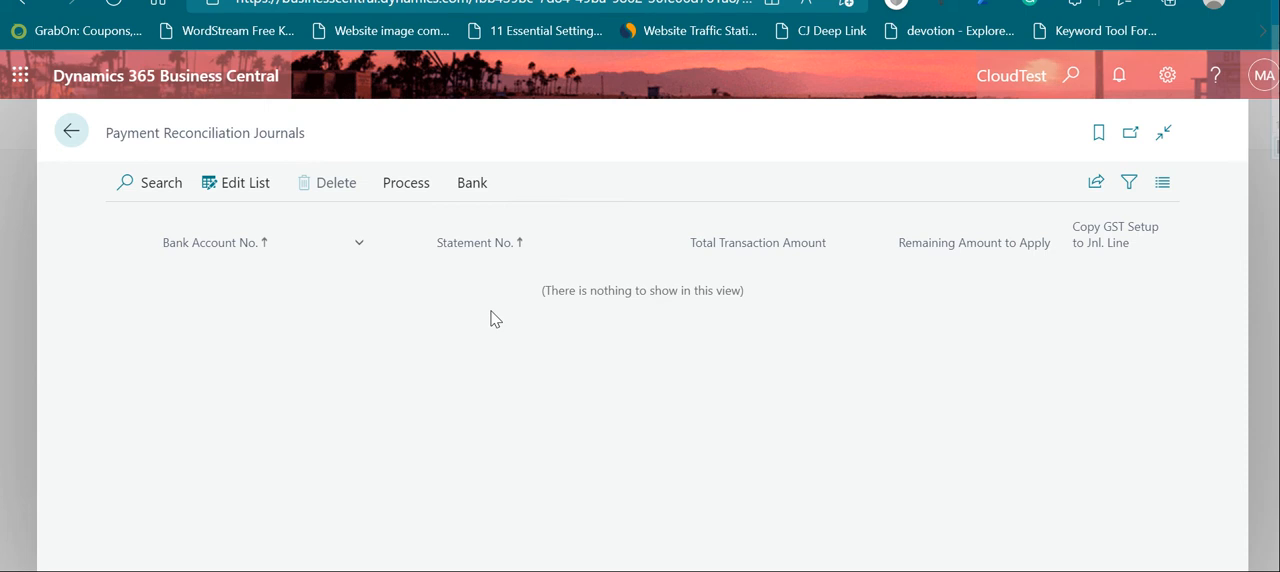
Step: Search for "amc bank" and open the AMC Banking Setup page to view its general settings
mouse_move(165, 236)
key(alt+q)
text(k)
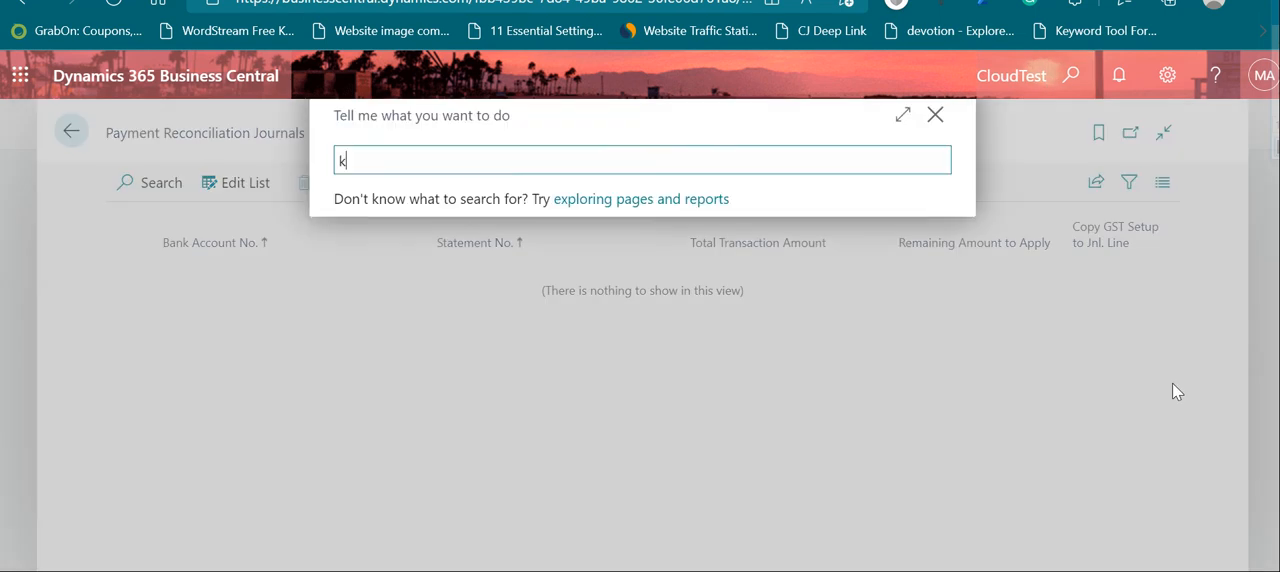
key(BackSpace)
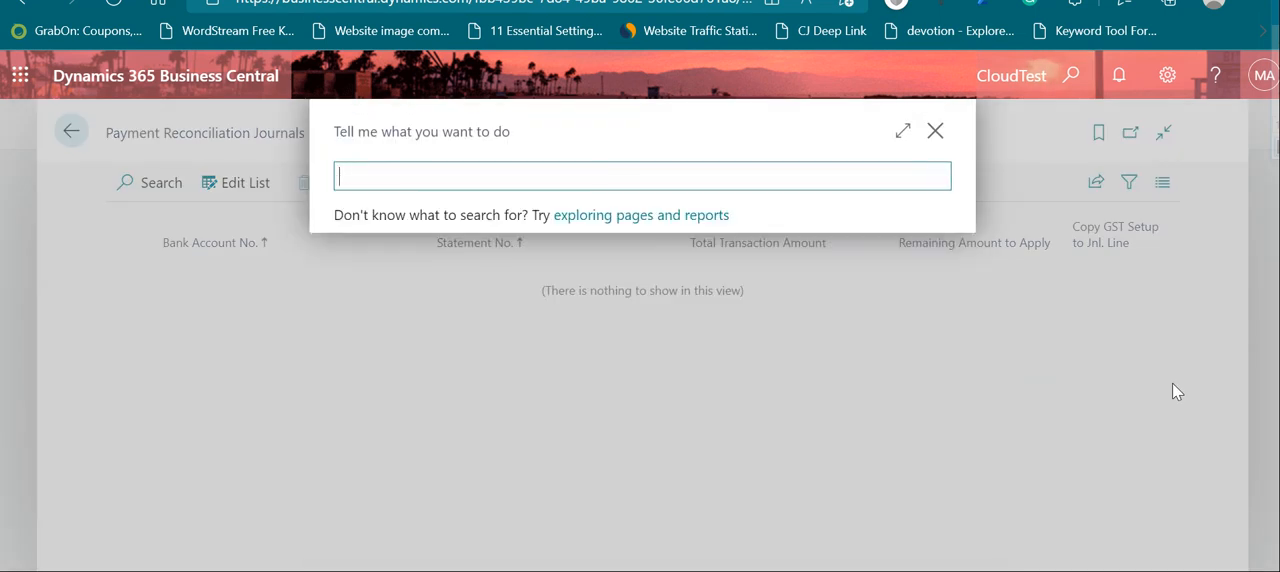
text(amc bank)
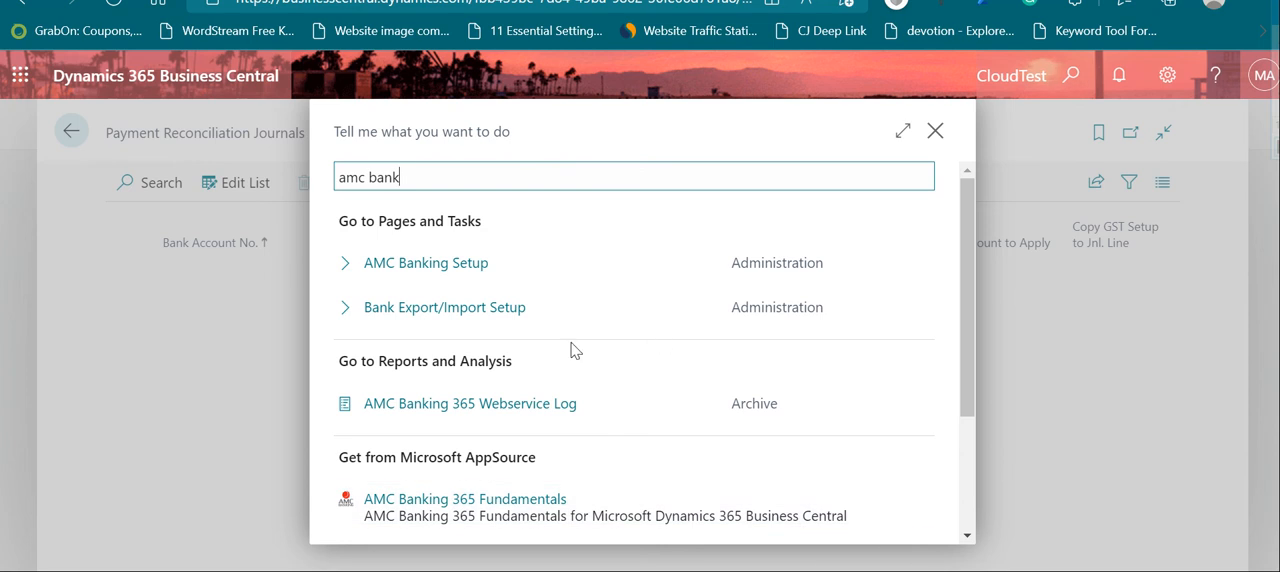
click(452, 268)
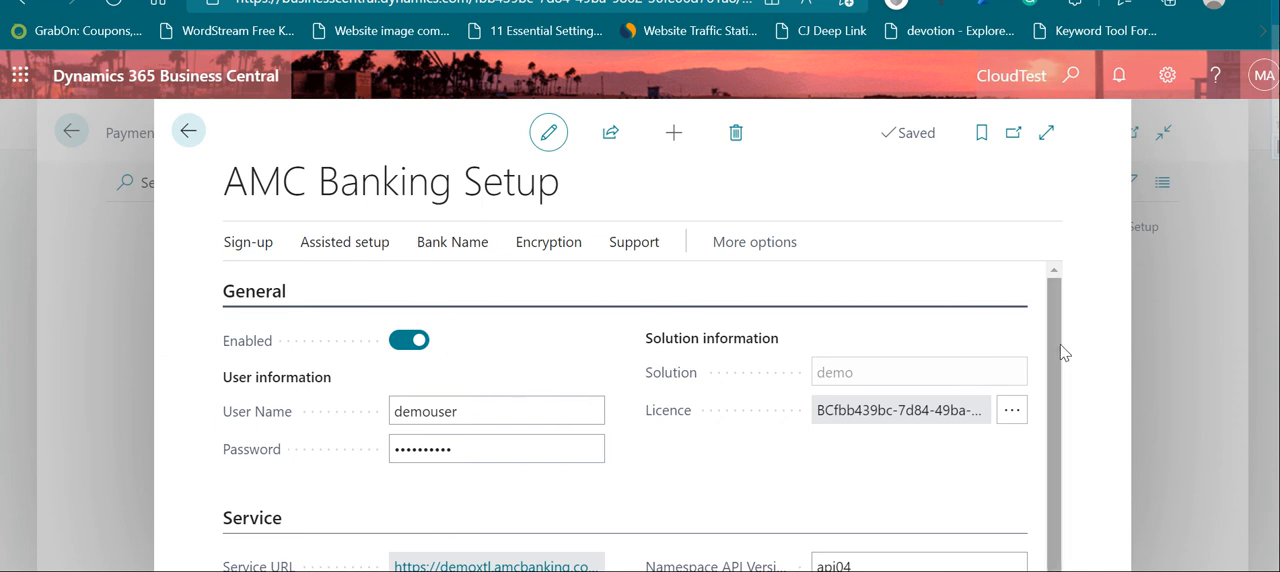
drag(1059, 347, 1056, 382)
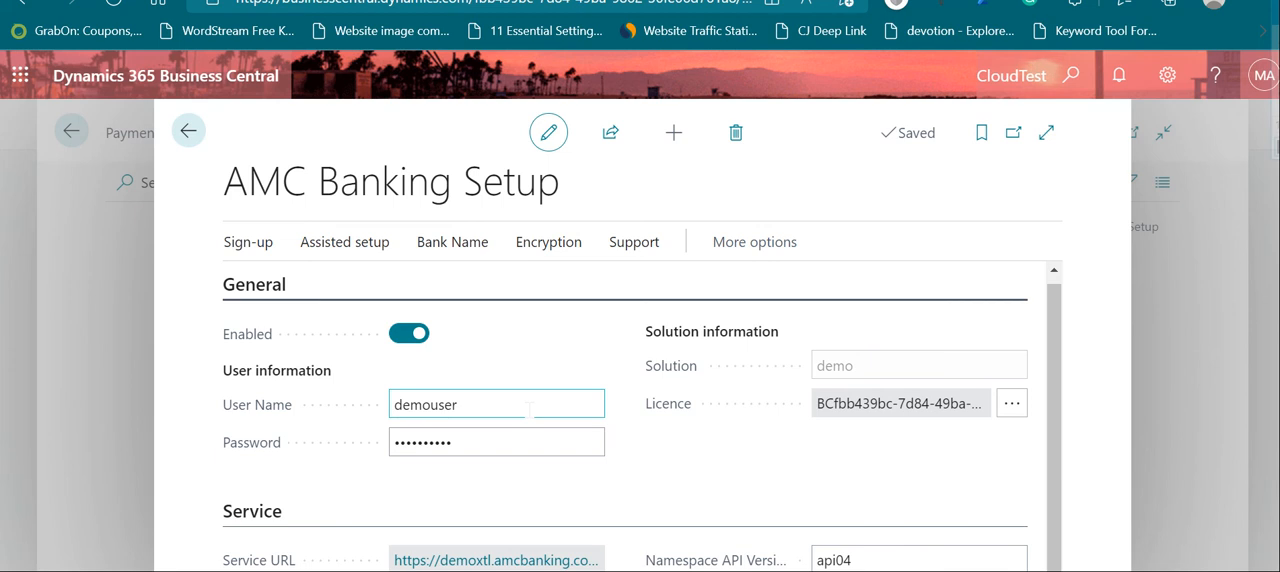
Step: Review the supported banks in the AMC Banking Bank Name List and return to the Payment Reconciliation Journals
click(472, 250)
click(334, 290)
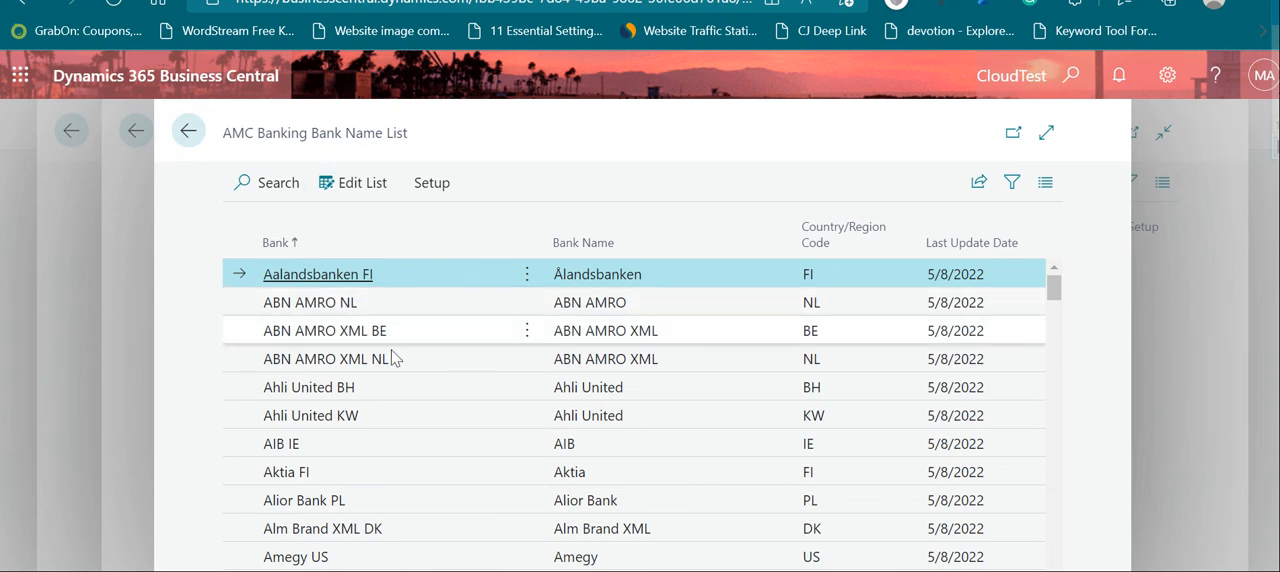
scroll(391, 360, down, 3)
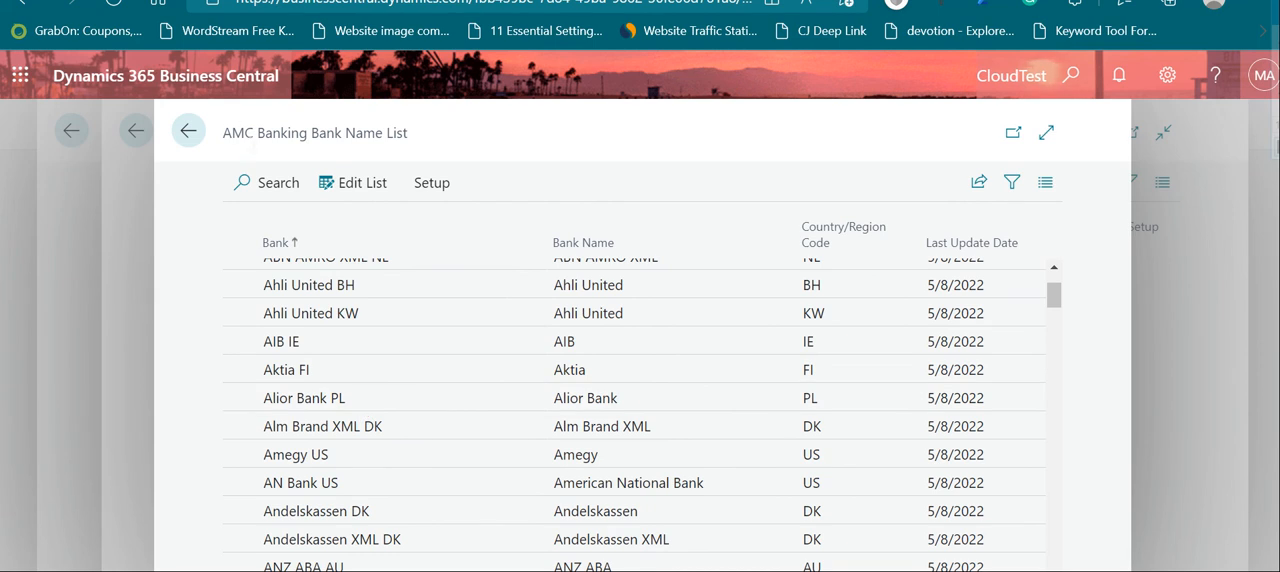
click(188, 131)
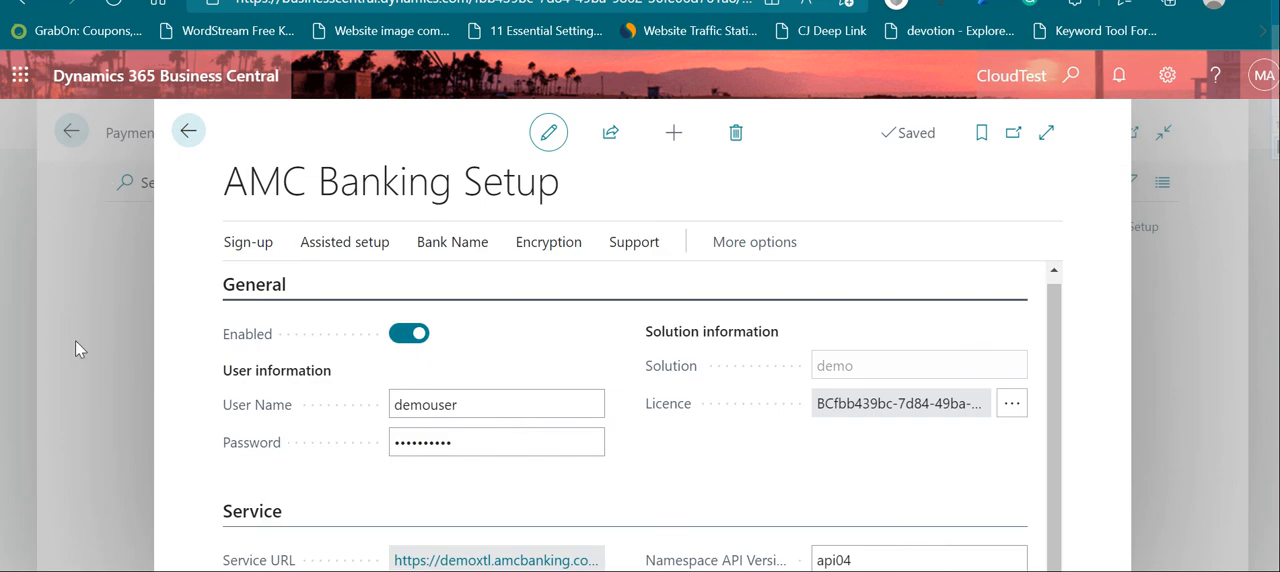
click(441, 252)
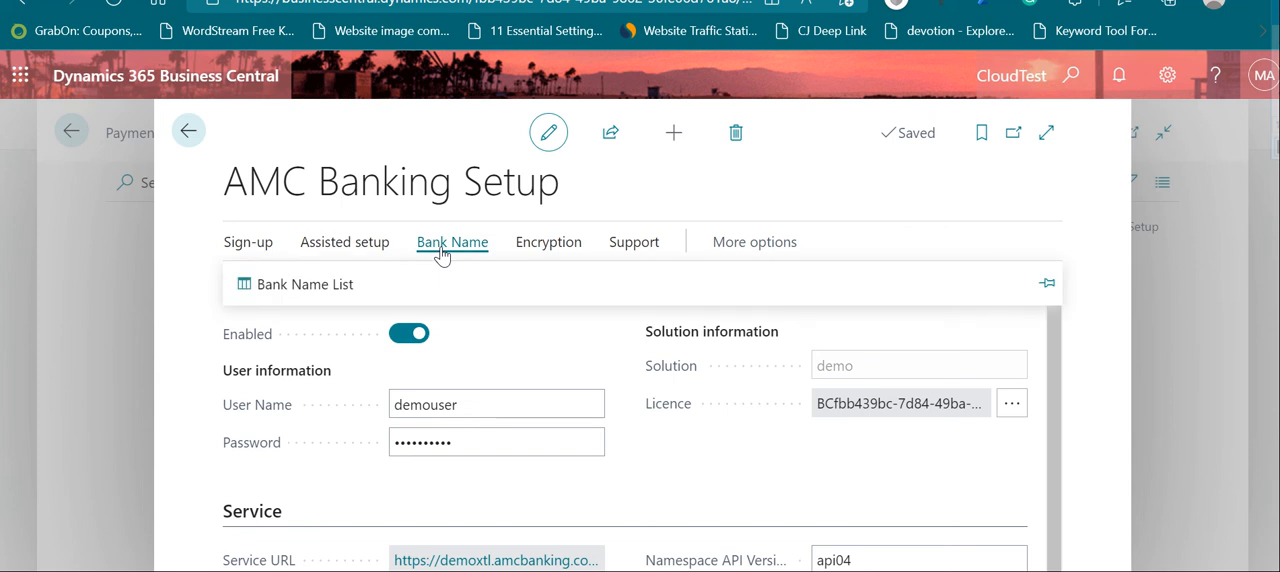
click(276, 283)
mouse_move(410, 246)
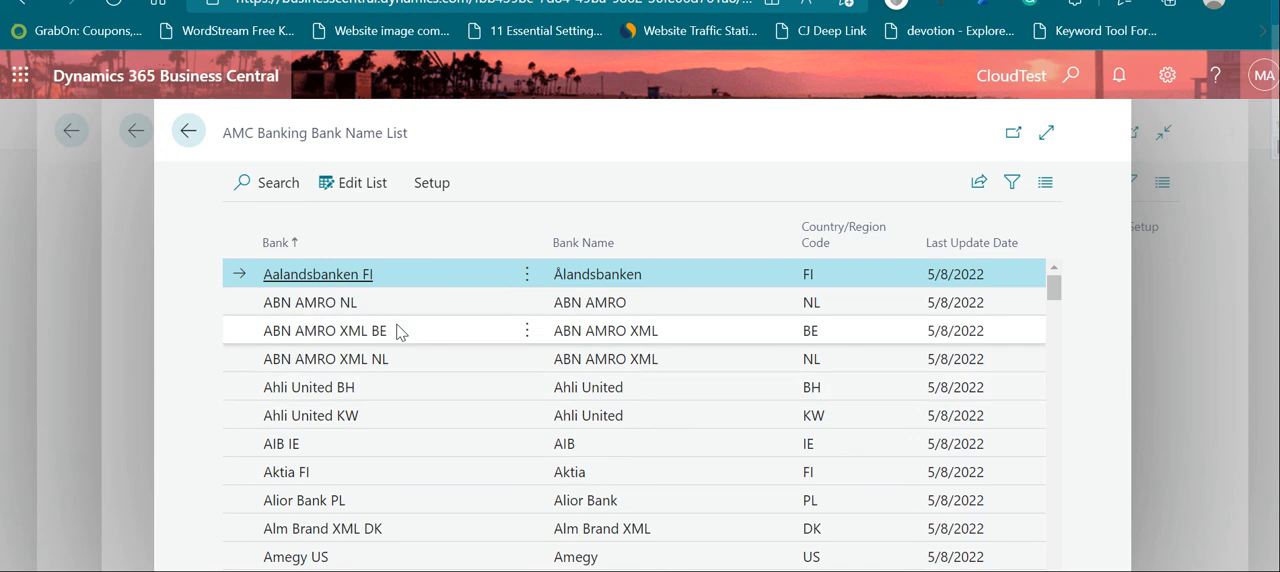
scroll(380, 395, down, 2)
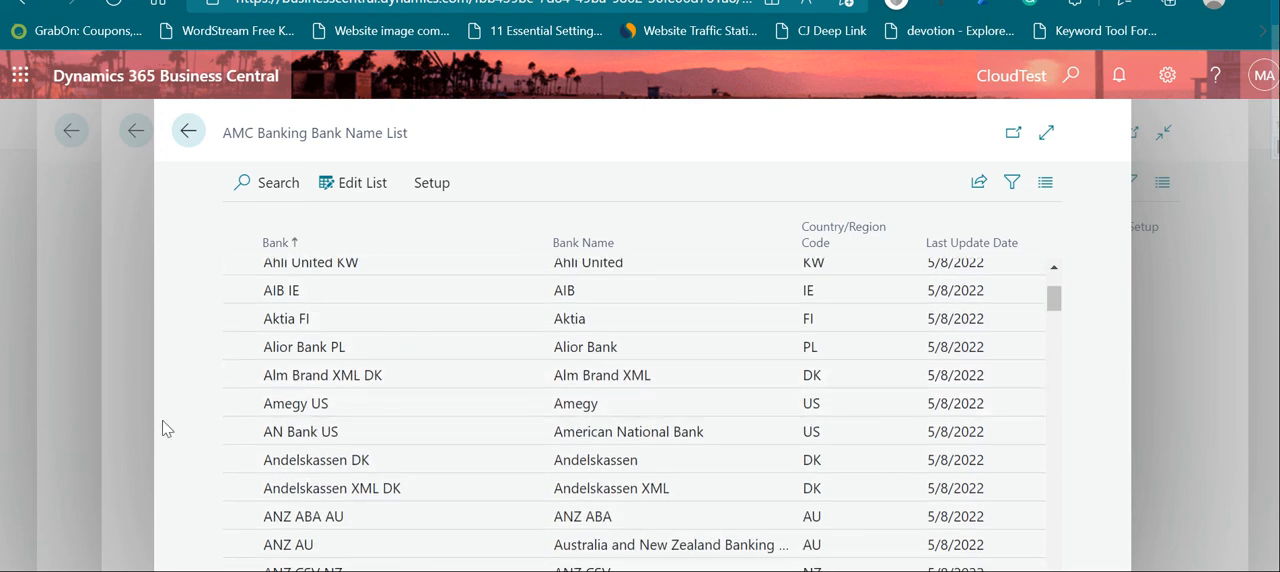
click(185, 131)
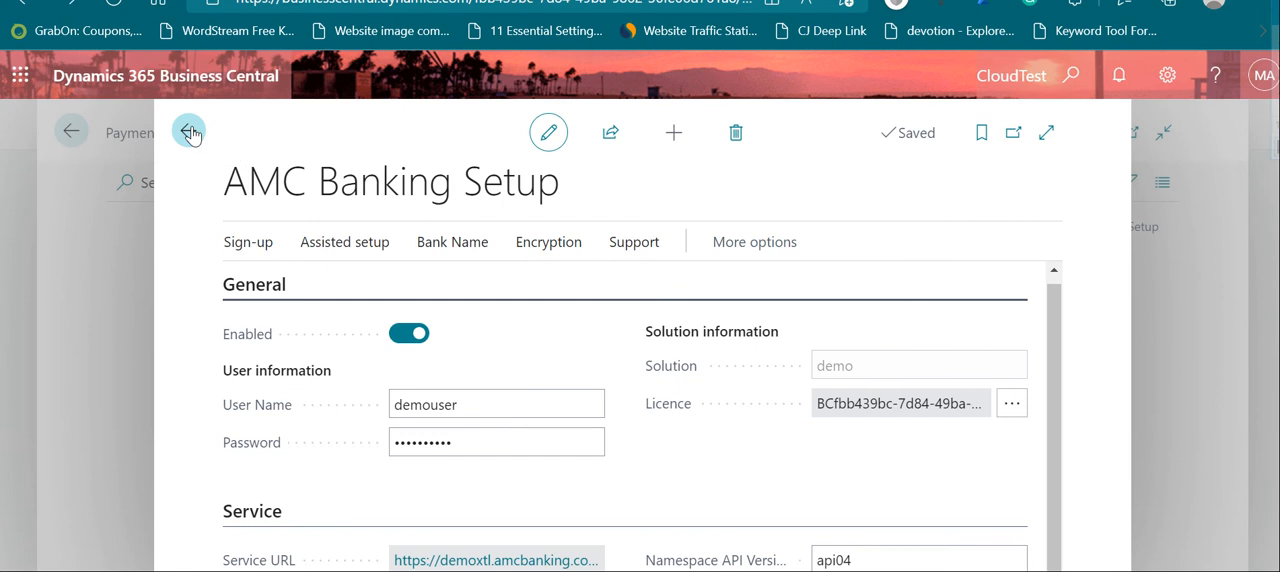
click(188, 131)
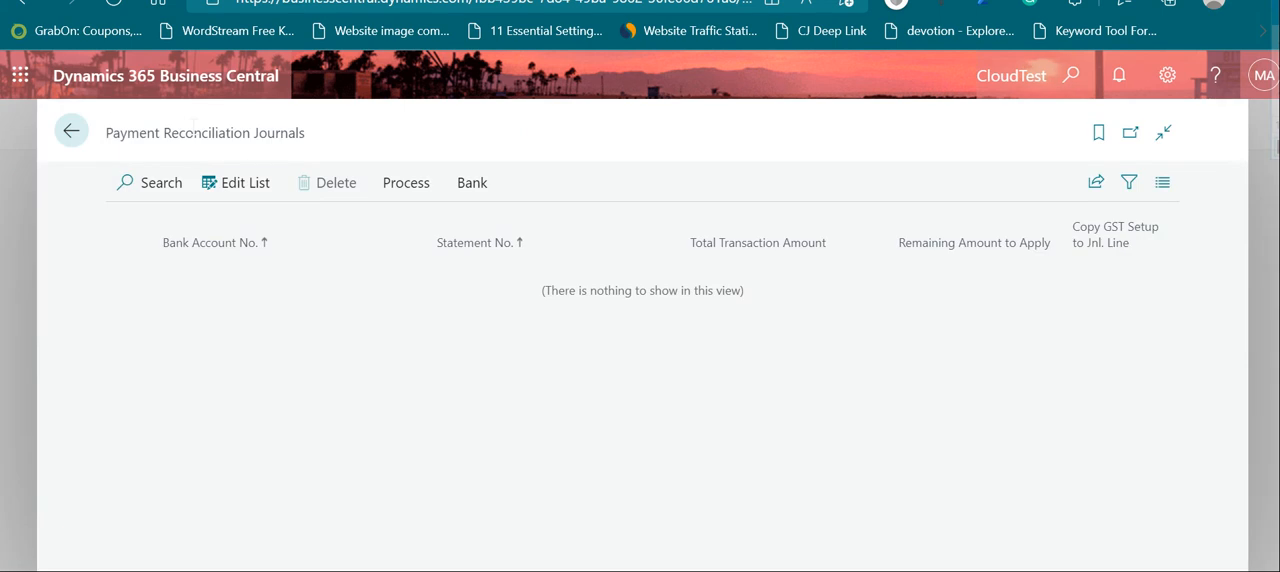
Step: Search Business Central for "envest yodl" and close the search
click(1078, 90)
text(envest)
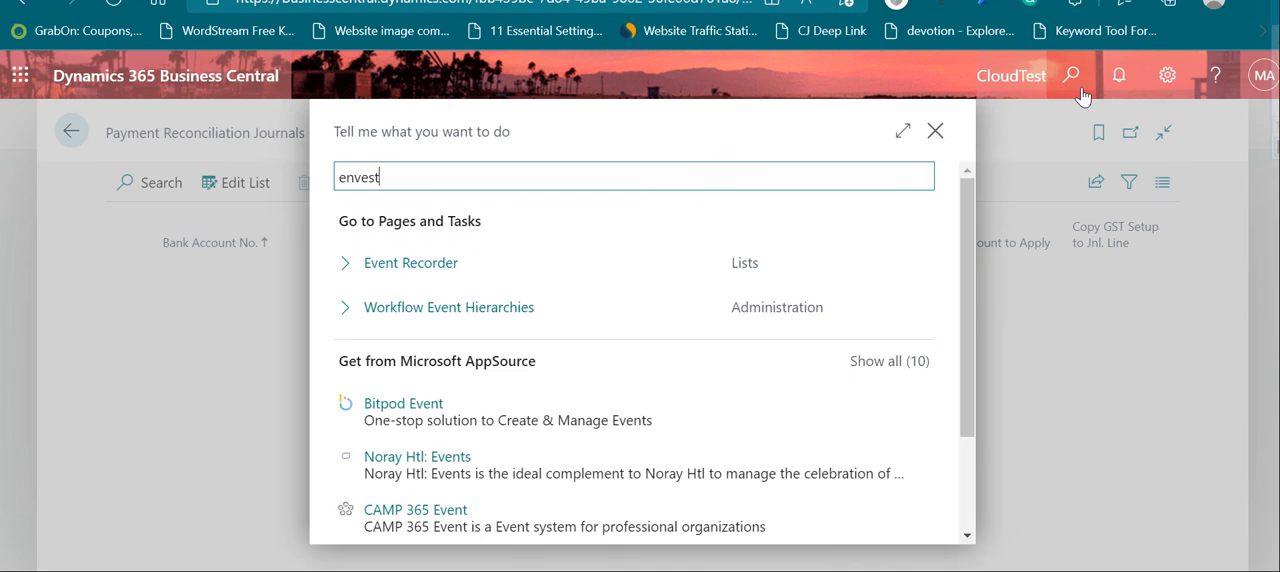
text( yodl)
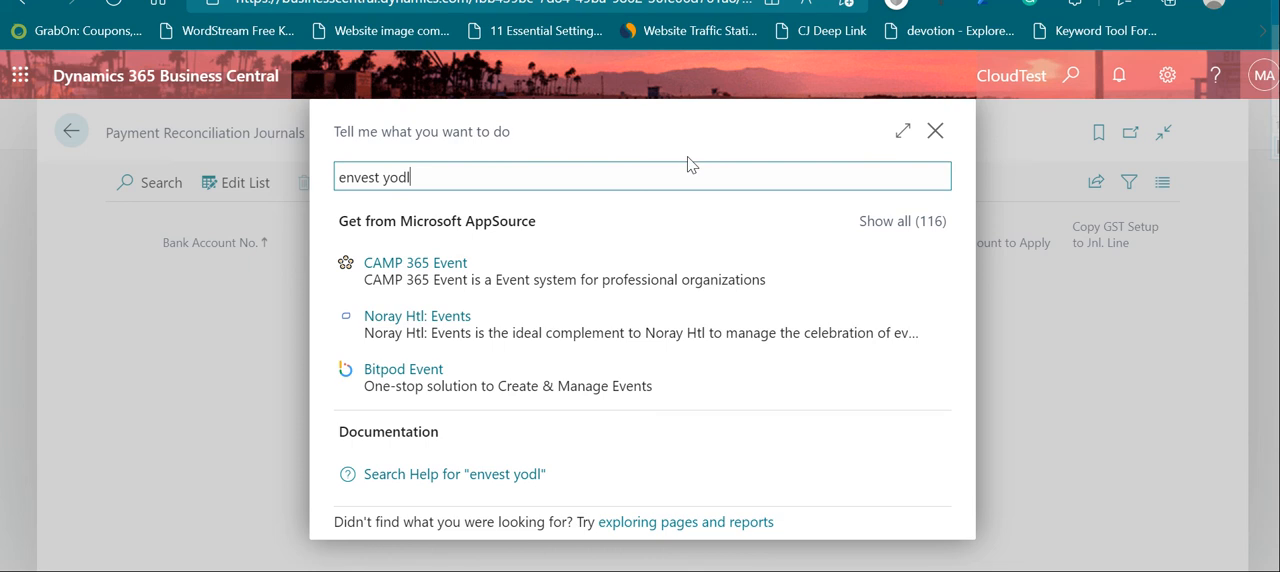
click(935, 132)
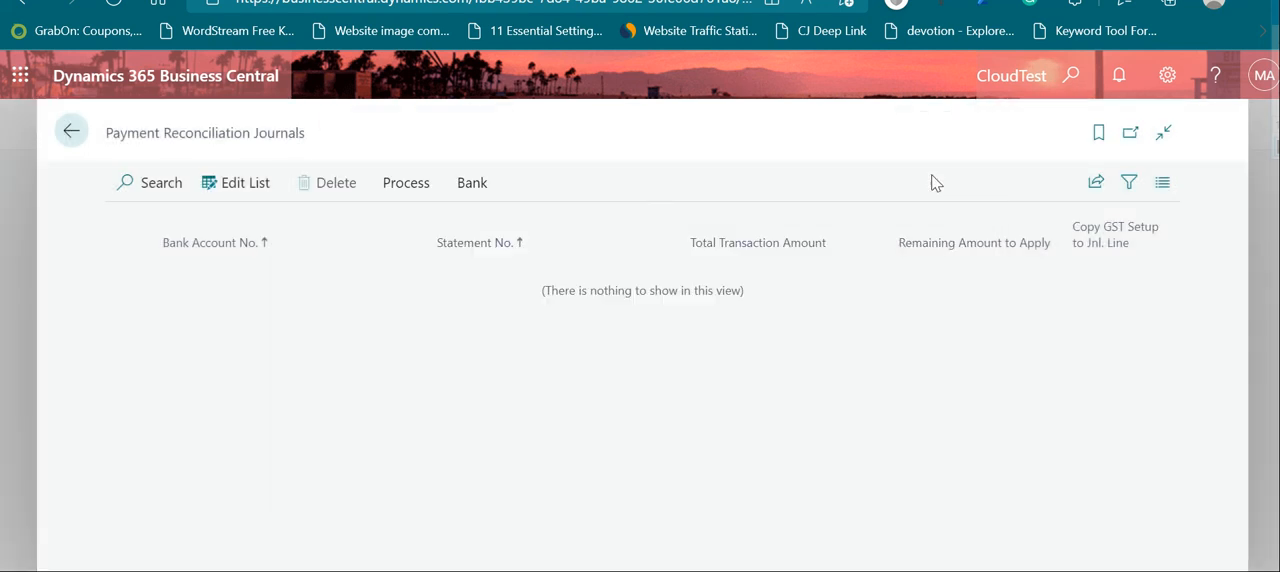
Step: Search for the Assisted Setup page and open it
mouse_move(886, 226)
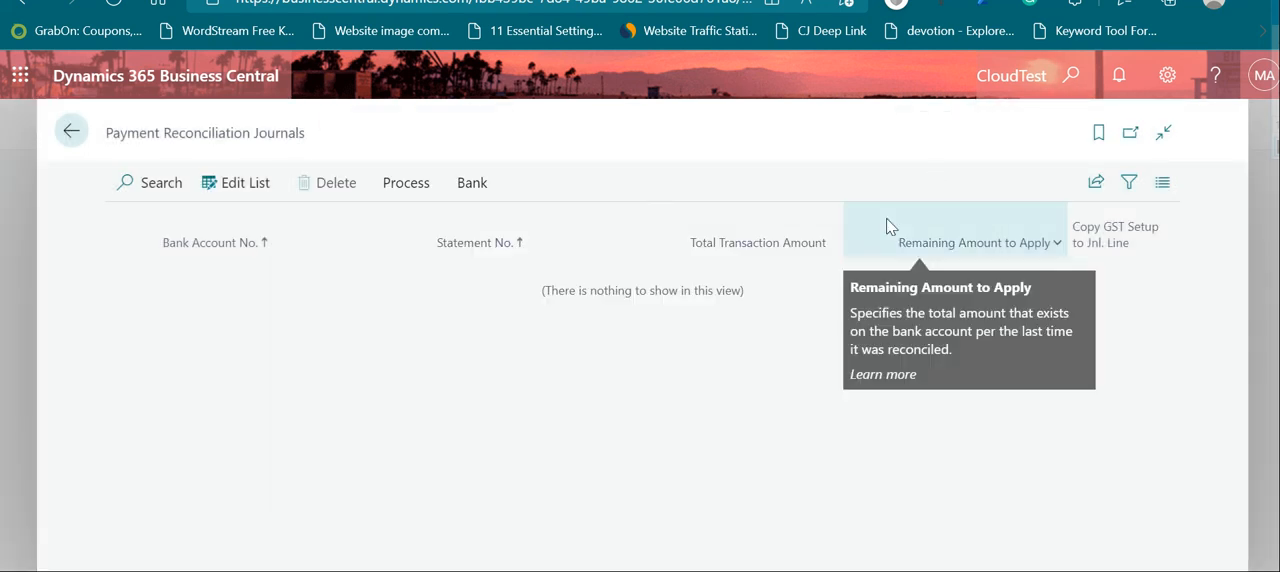
mouse_move(592, 215)
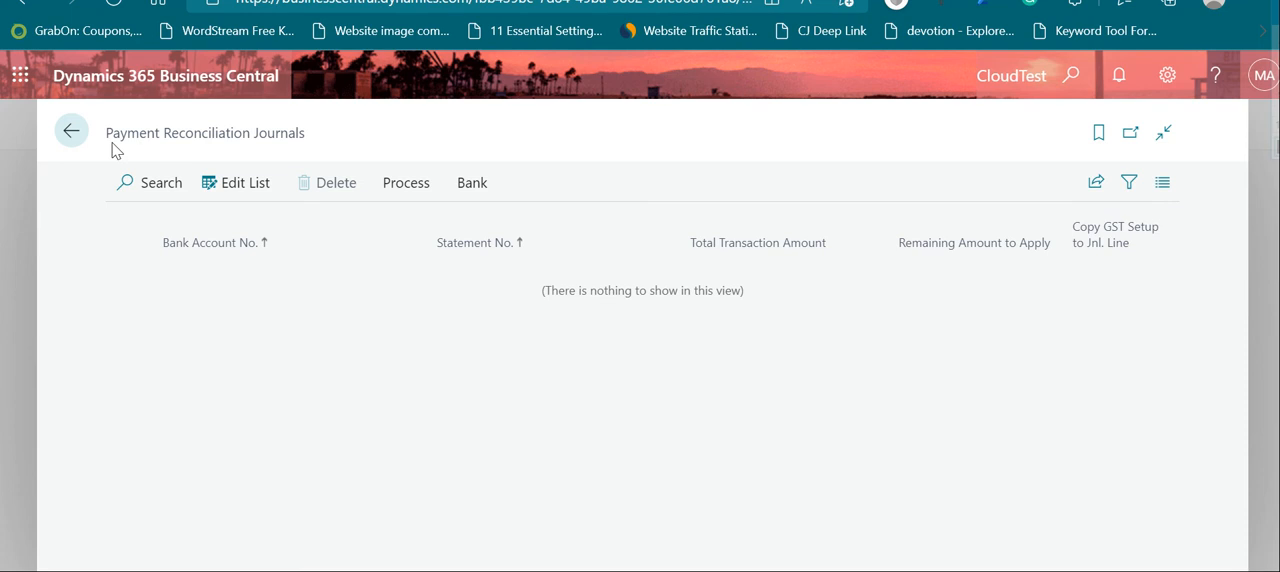
click(1068, 76)
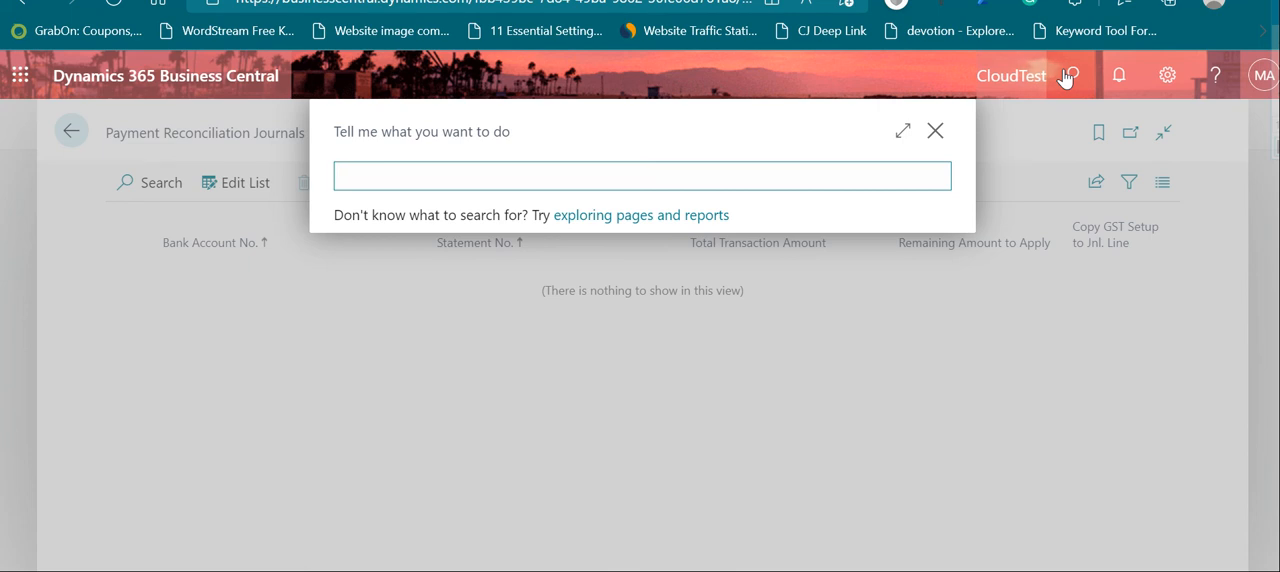
text(assited set)
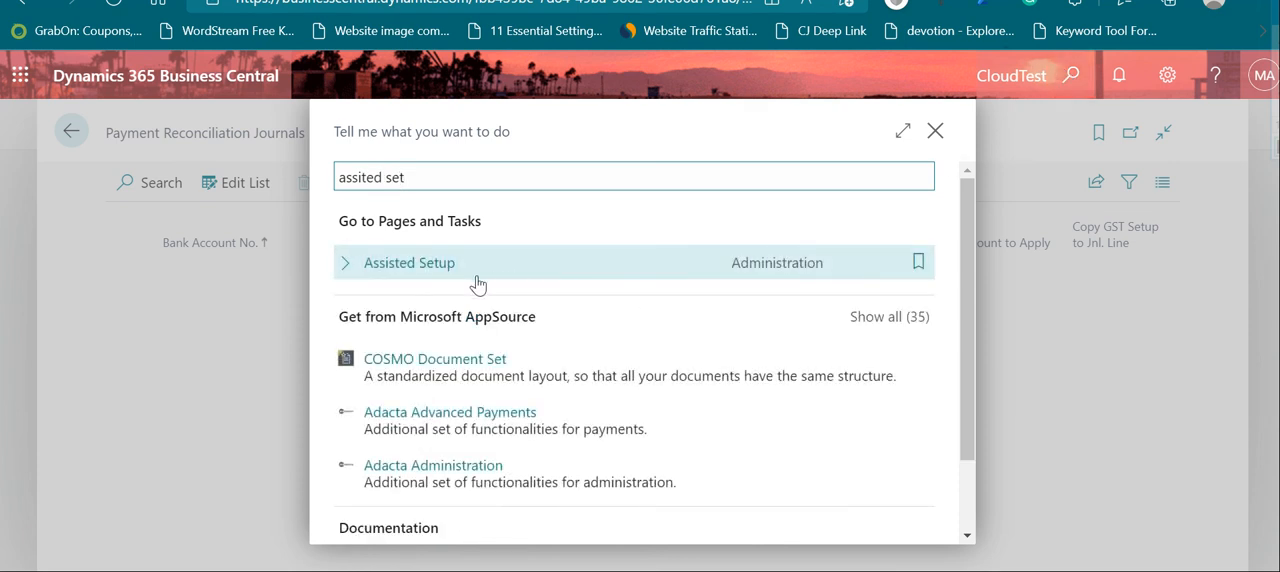
click(438, 276)
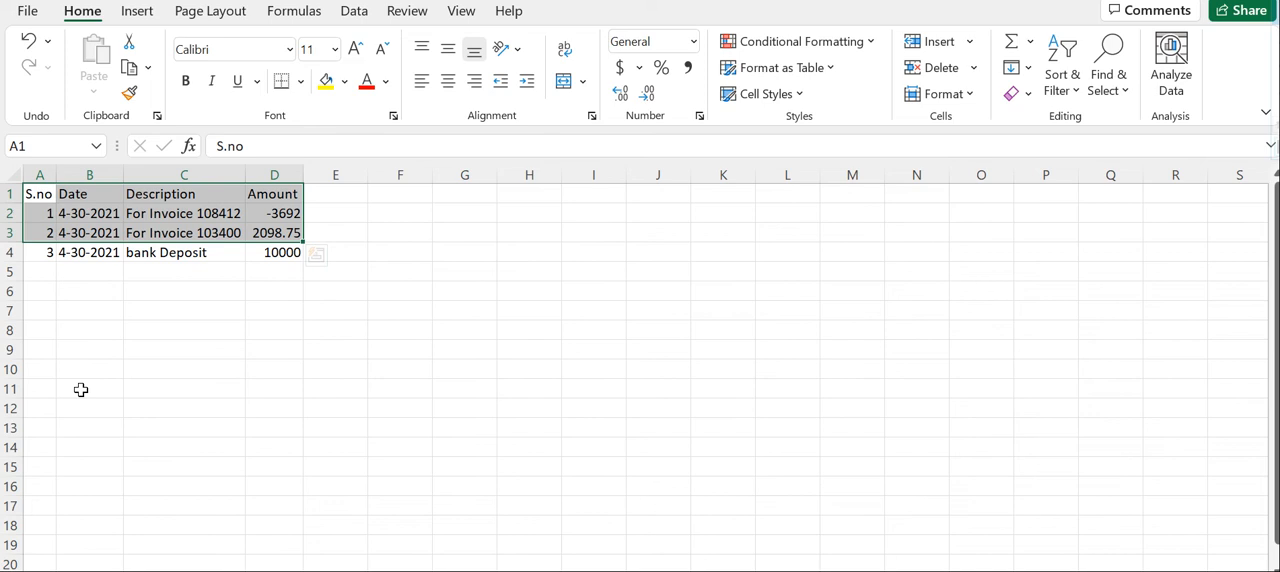
Step: Highlight the sample bank statement's header and transaction rows in A1:D4 of the Excel sheet for review
click(51, 196)
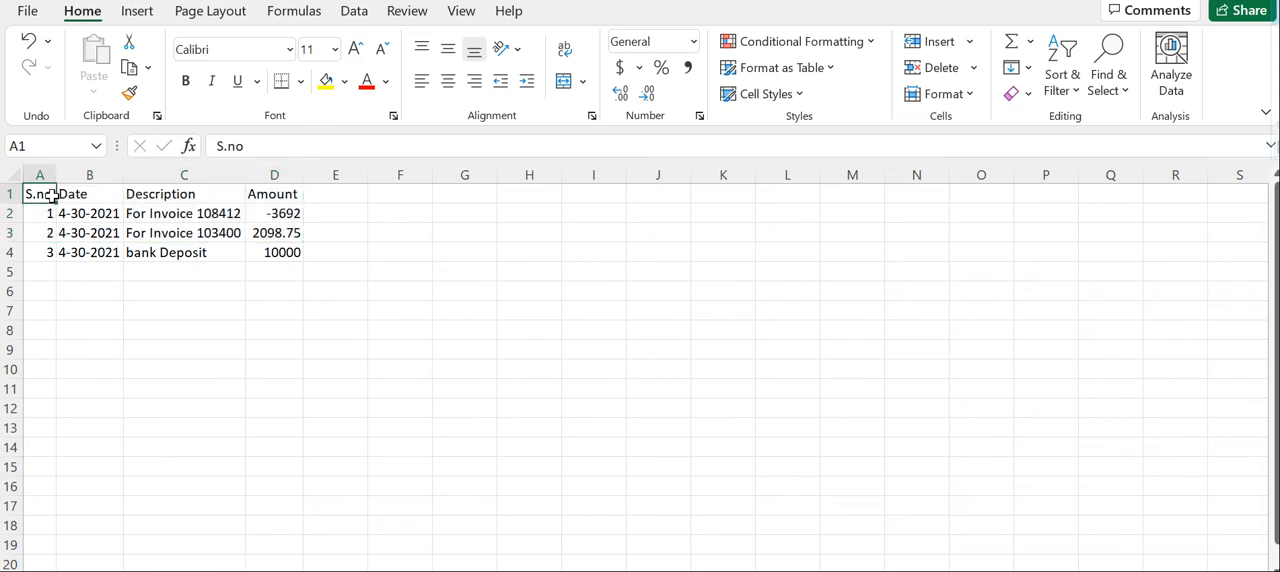
drag(51, 196, 295, 248)
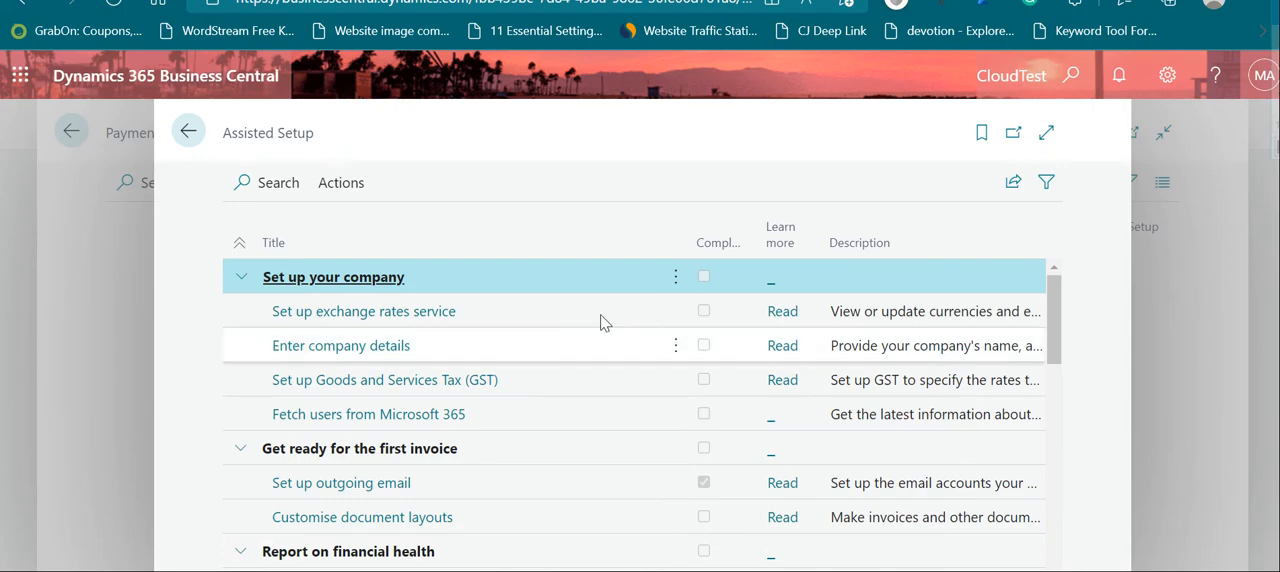
Step: Switch to Business Central, start the assisted setup for a bank statement file import format and proceed to the upload page
scroll(566, 366, down, 3)
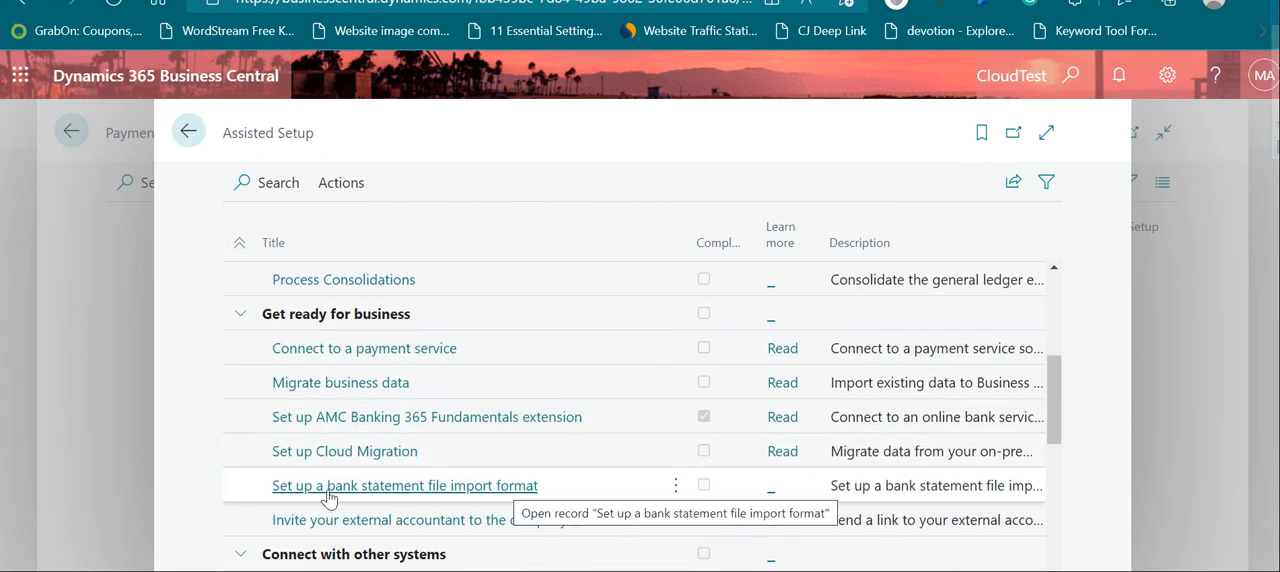
click(506, 487)
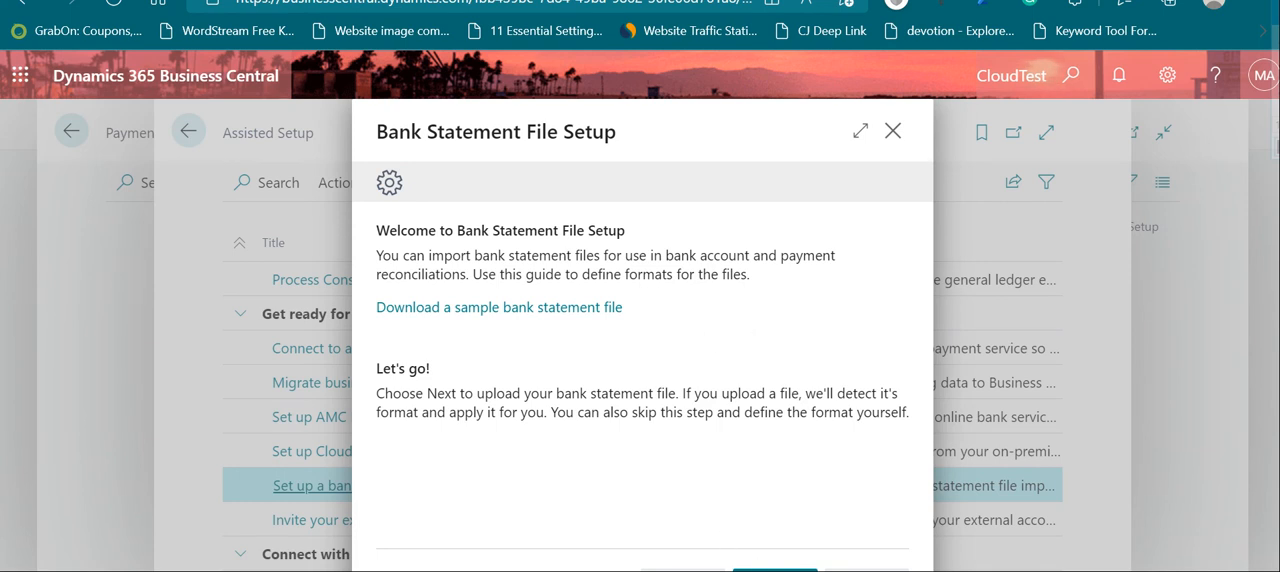
click(775, 570)
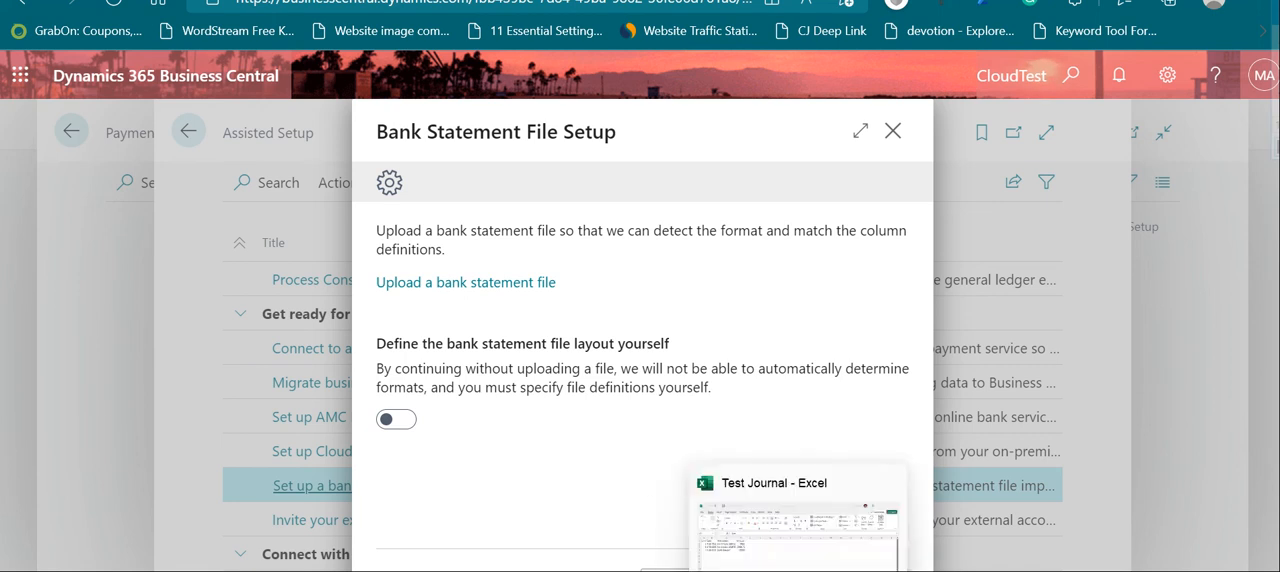
Step: Switch to Excel and close the Test Journal workbook without saving changes
click(798, 571)
key(alt+F4)
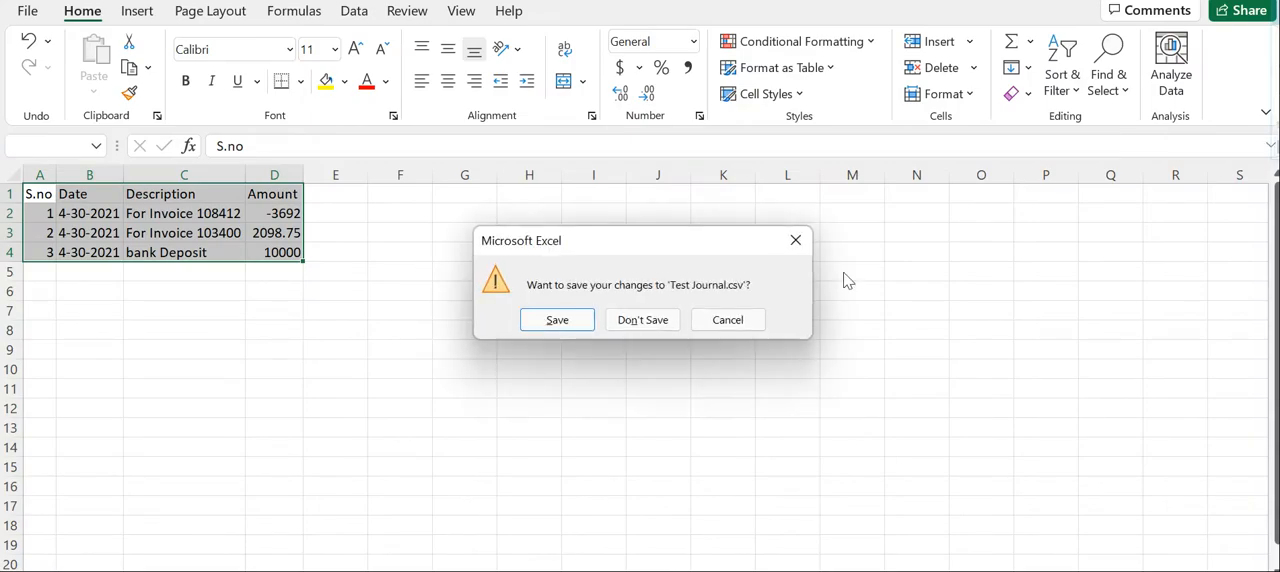
click(660, 329)
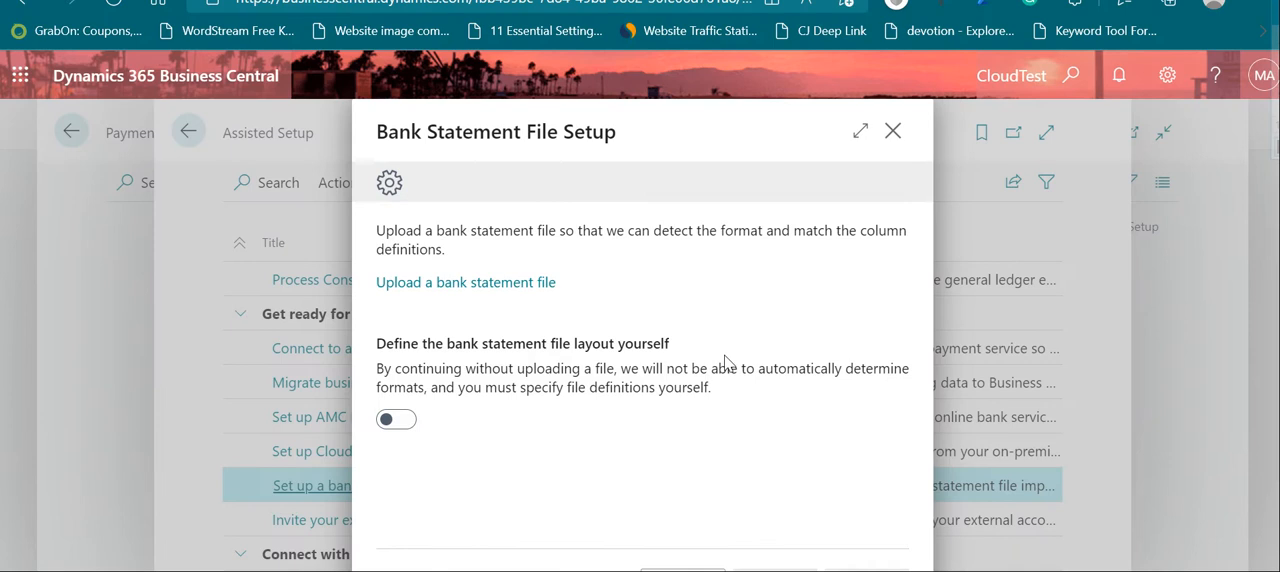
Step: Upload the Test Journal file from the Desktop as the bank statement file and continue to the header lines page
click(494, 288)
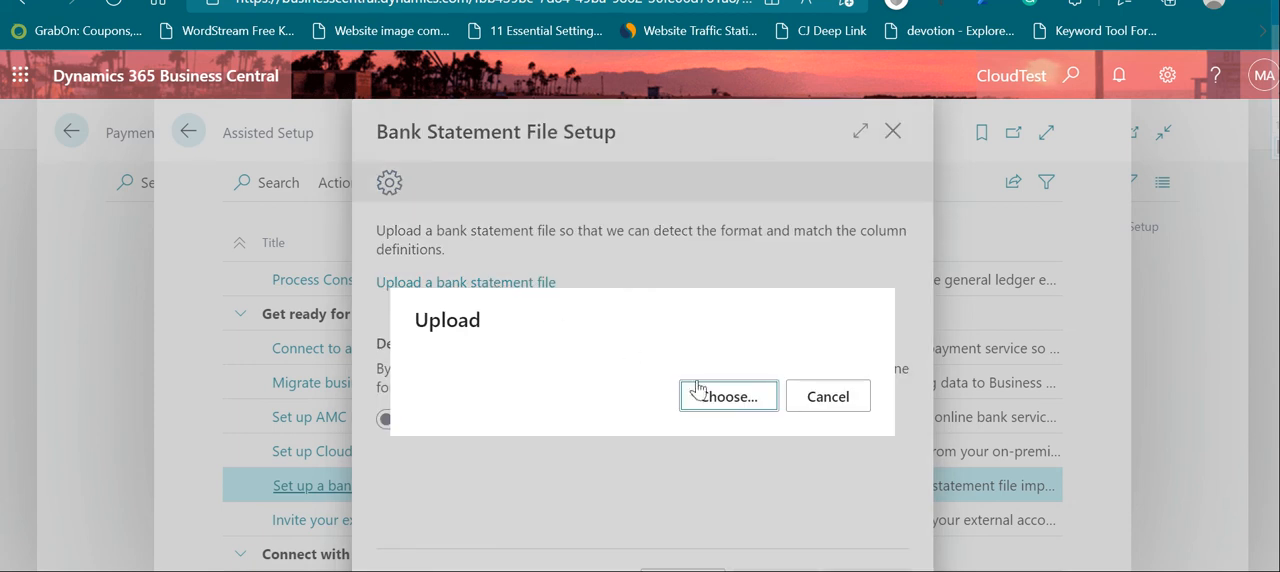
click(700, 390)
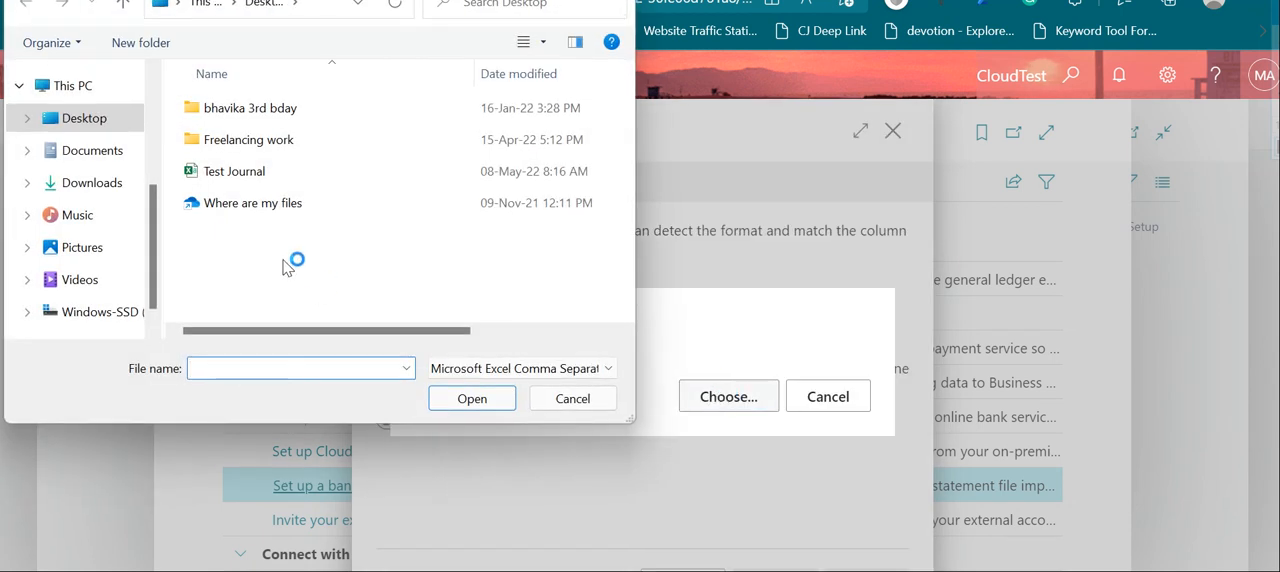
click(320, 171)
click(485, 400)
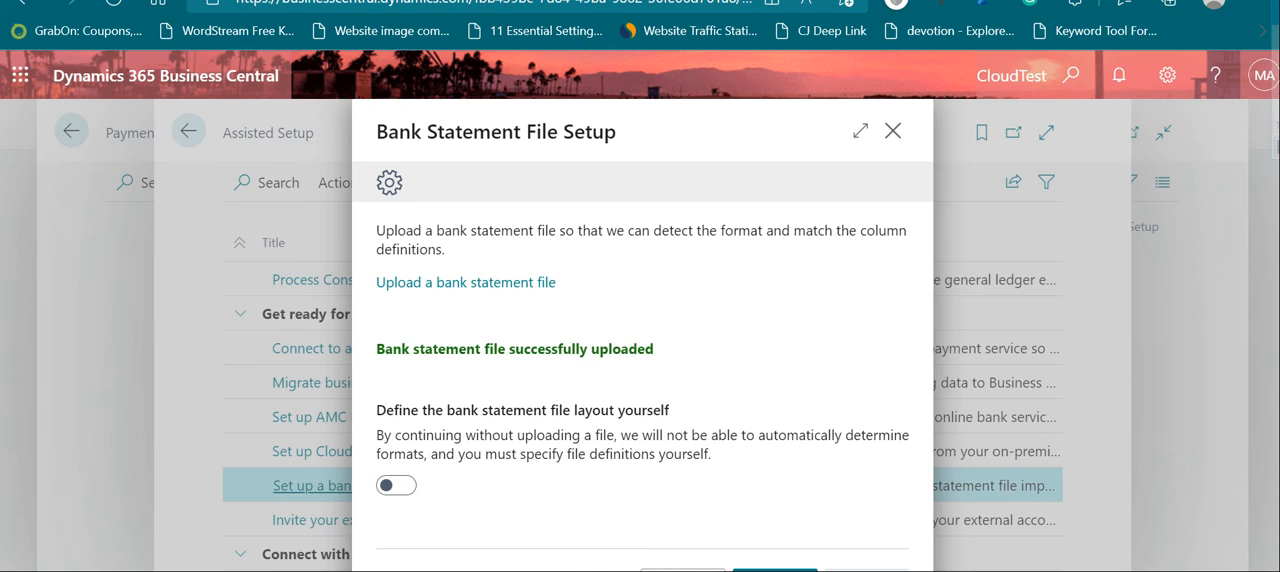
click(775, 570)
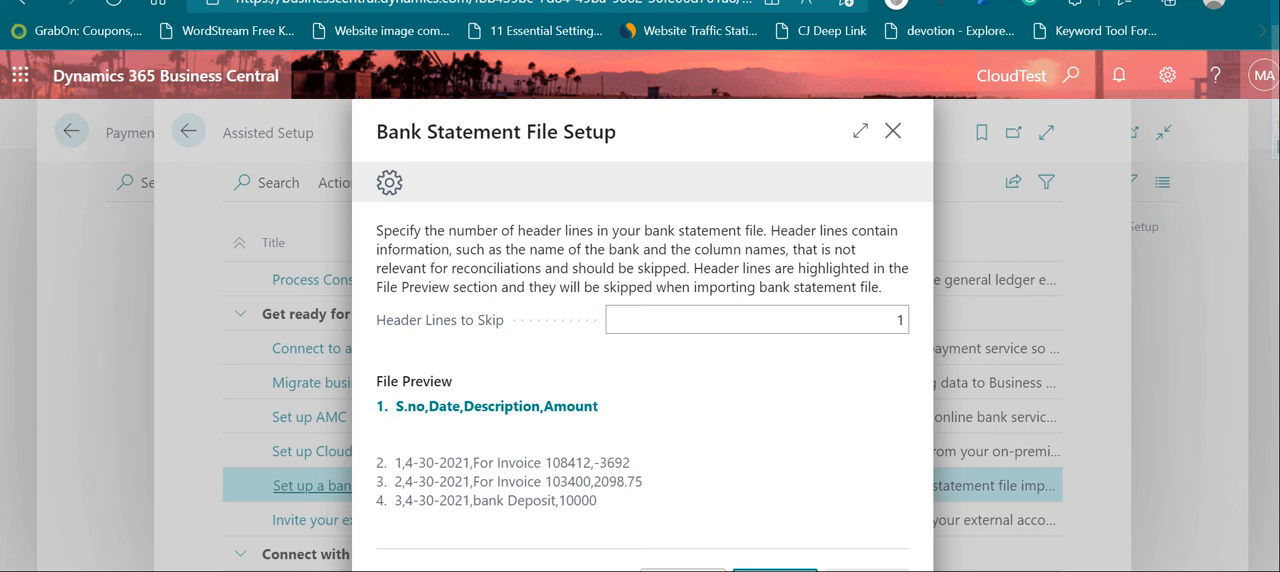
Step: Check the header and transaction rows in the file preview and accept 1 as the number of header lines to skip
drag(395, 406, 612, 505)
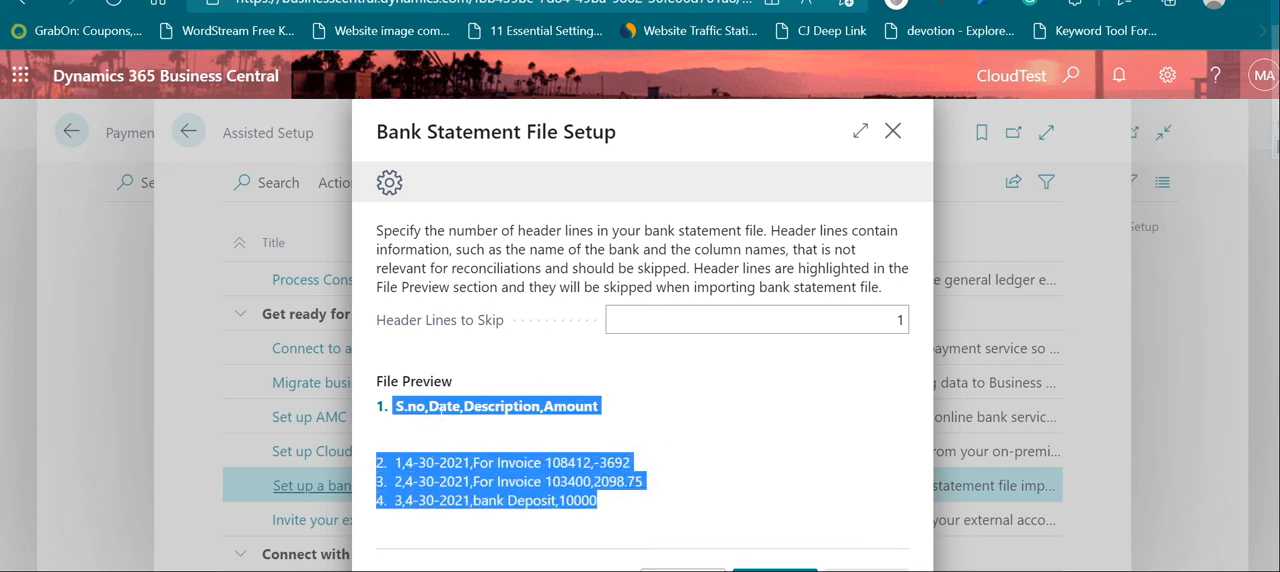
click(441, 410)
mouse_move(513, 333)
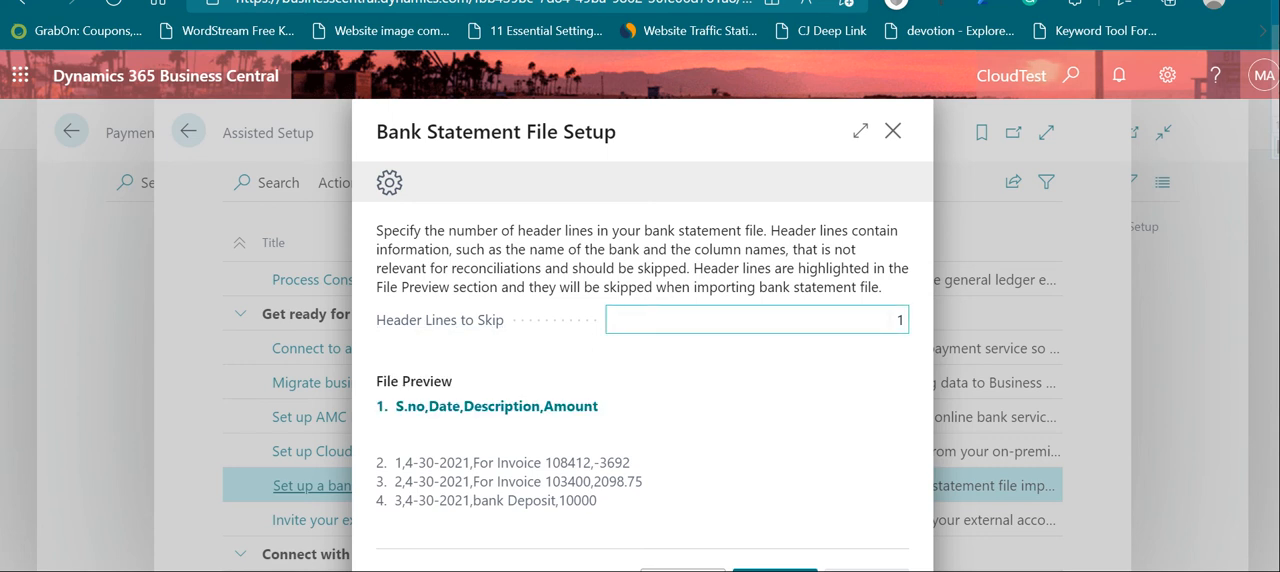
click(903, 321)
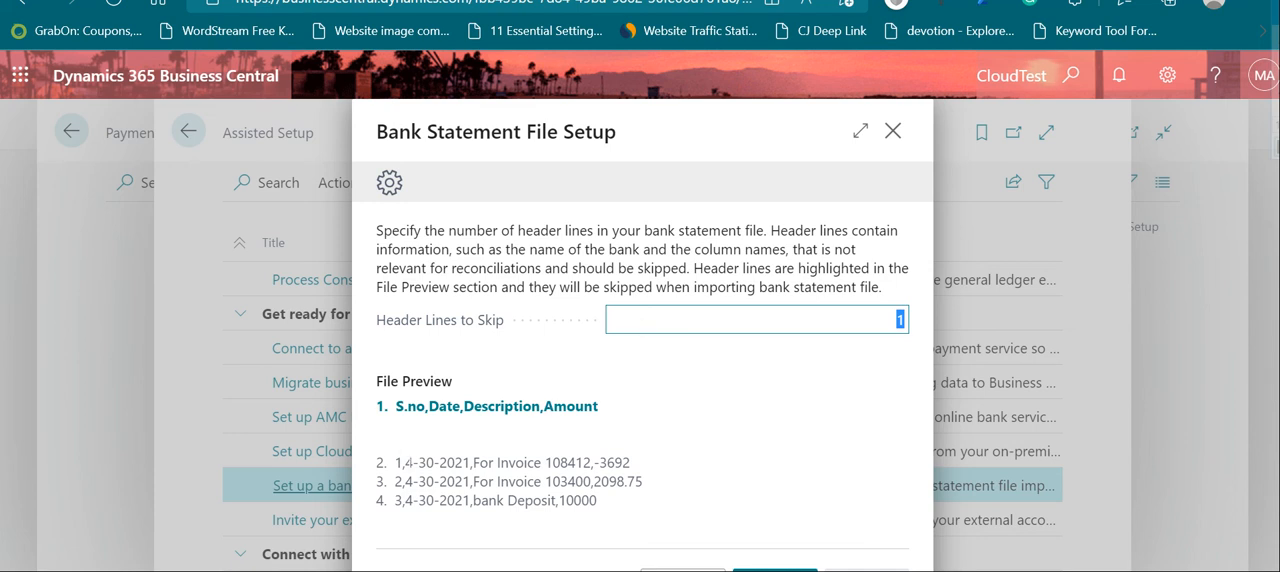
drag(396, 462, 603, 508)
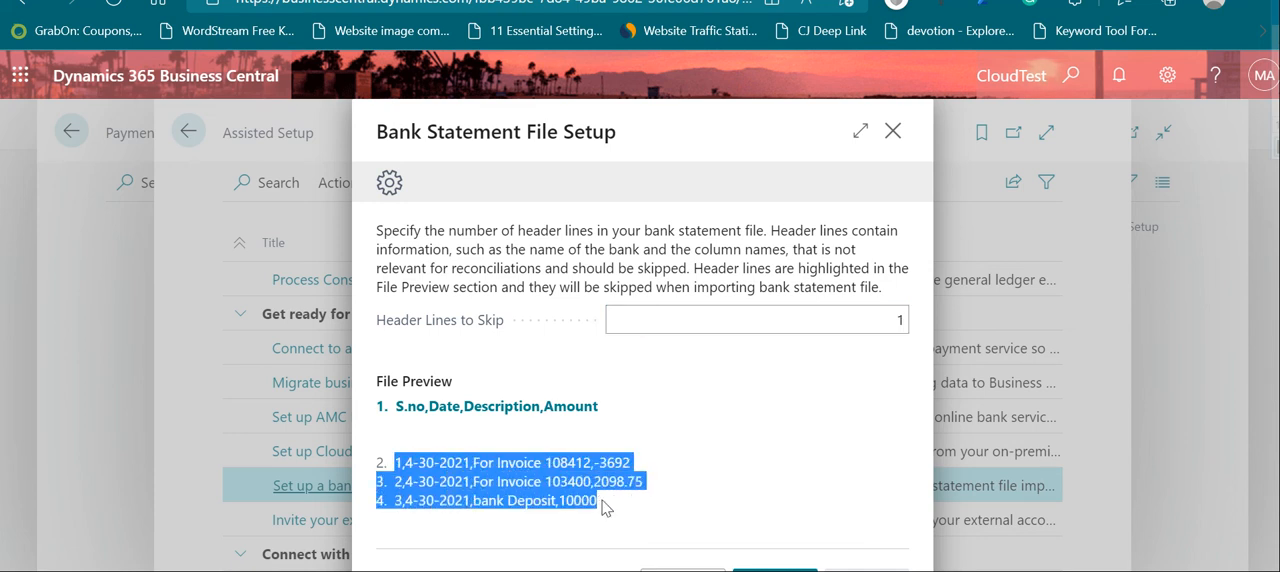
click(398, 481)
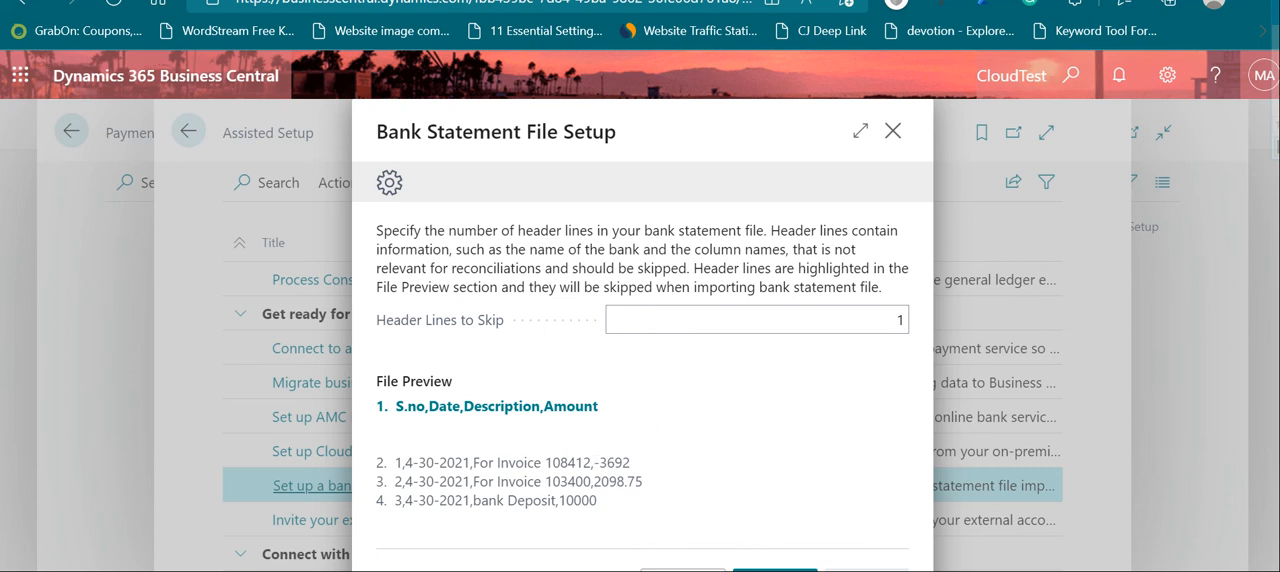
click(775, 570)
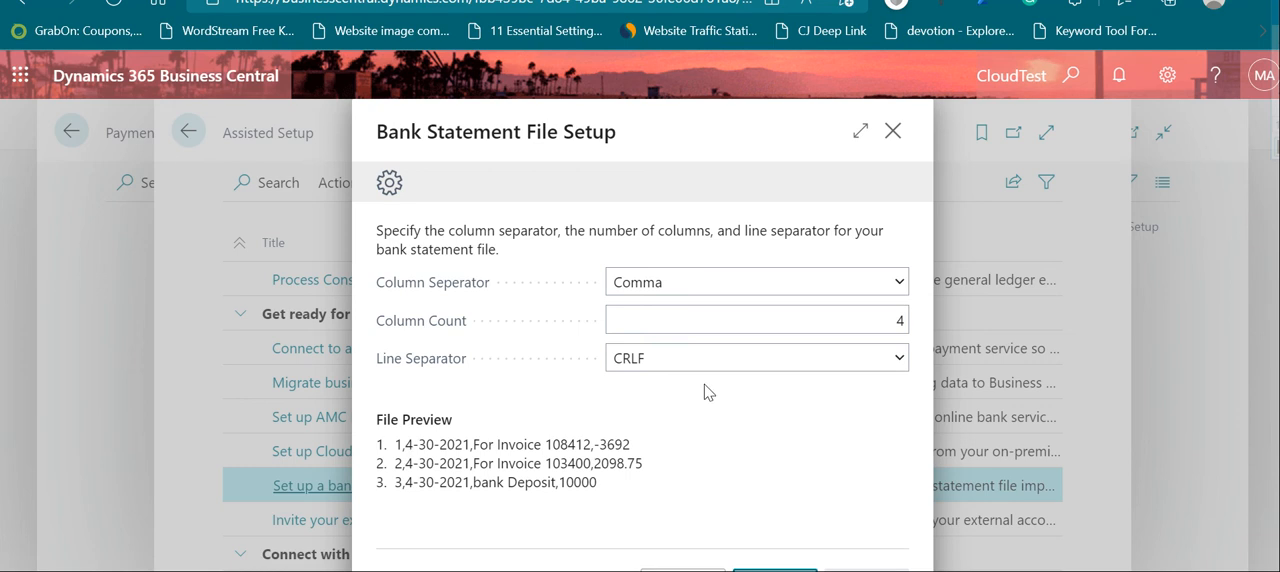
Step: Review the separator options against the file preview and accept Comma as column separator, 4 columns and CRLF as line separator
click(843, 290)
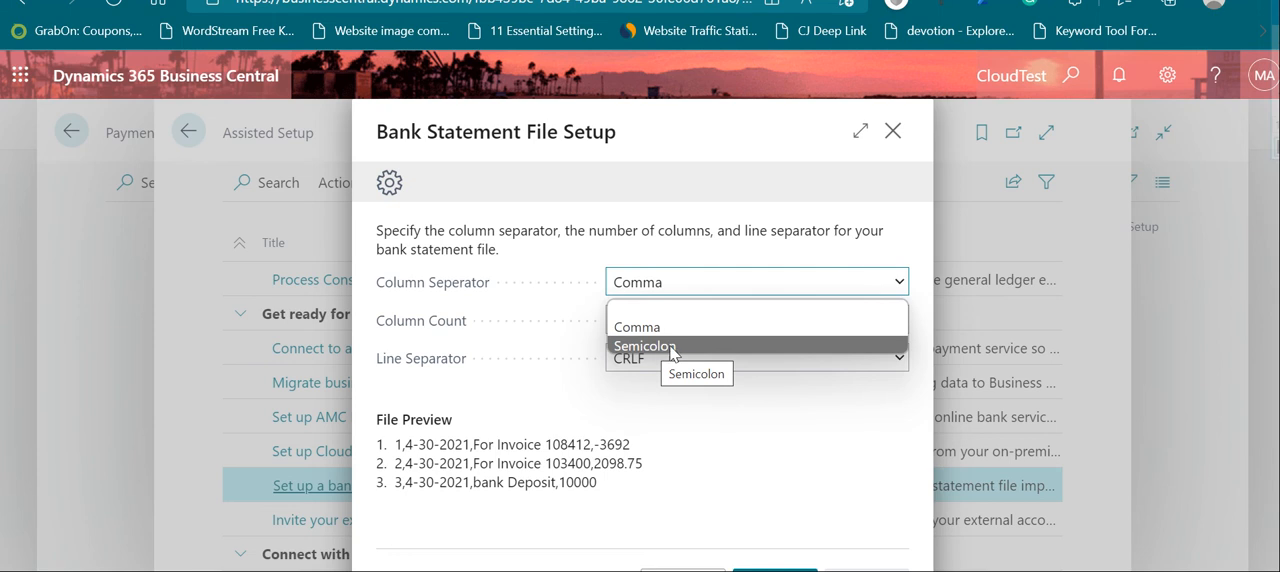
click(572, 309)
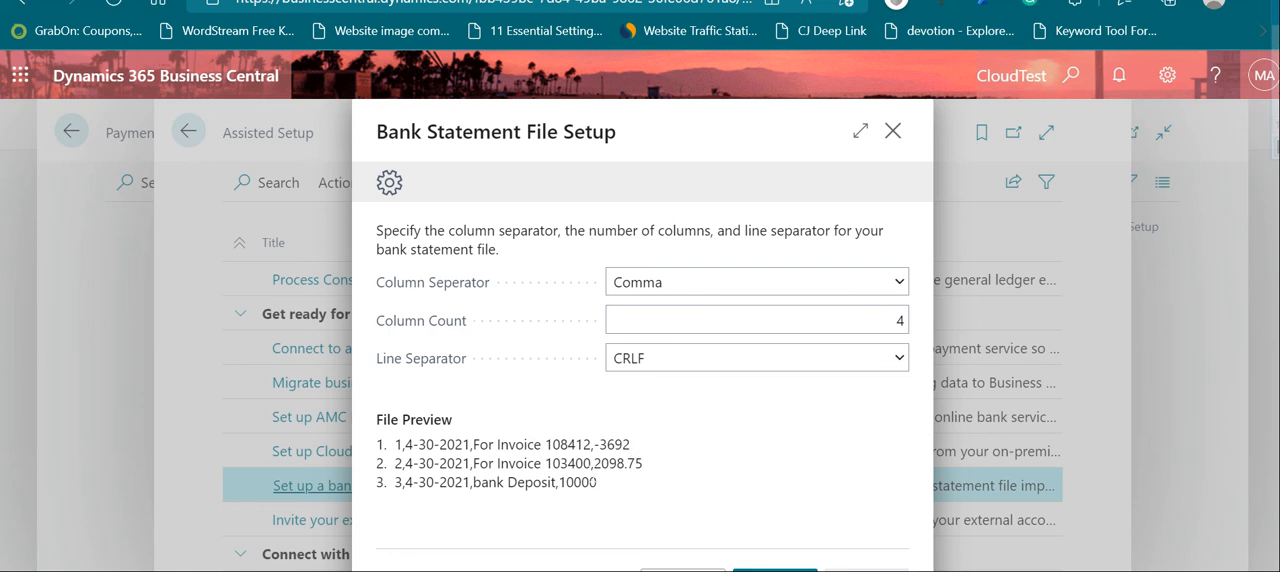
drag(499, 466, 617, 463)
right_click(636, 418)
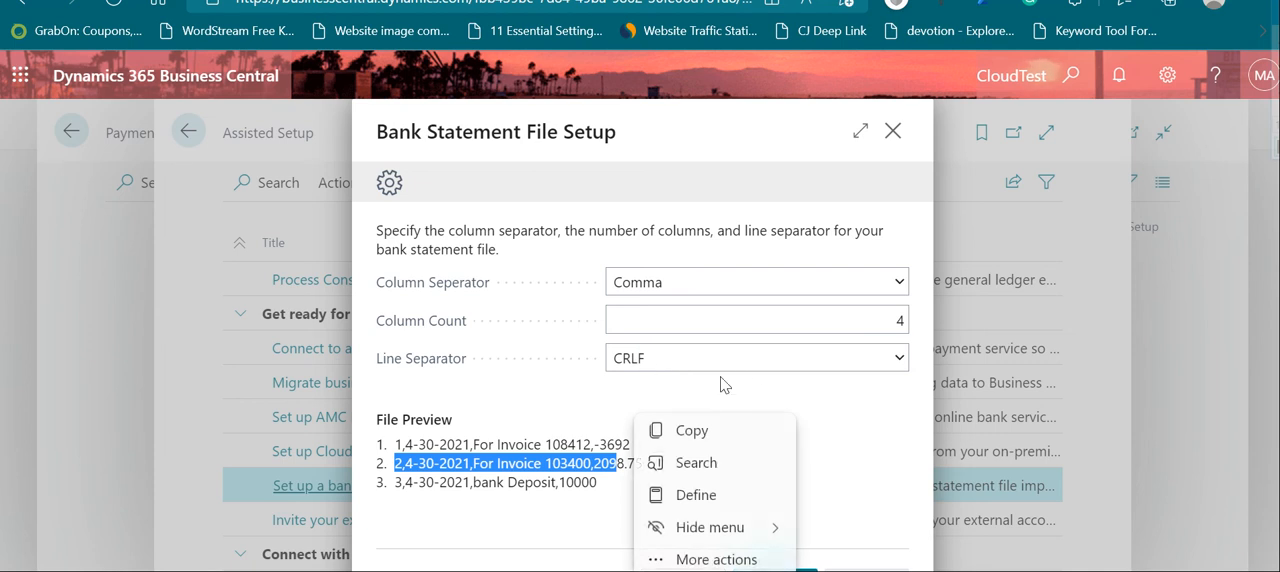
click(595, 445)
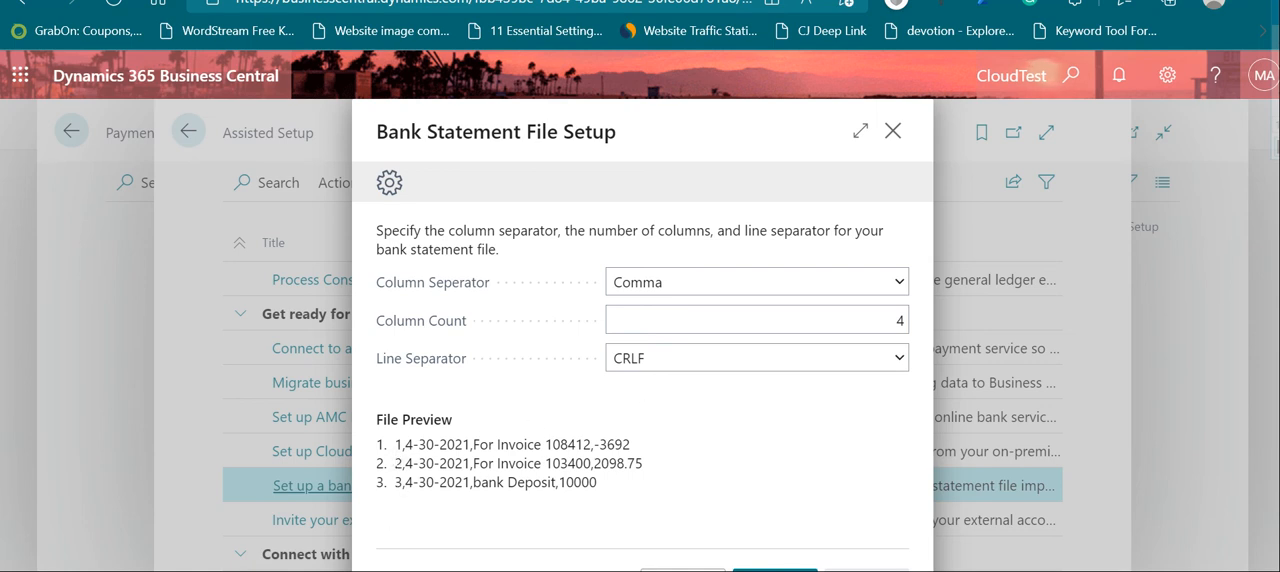
drag(396, 462, 426, 463)
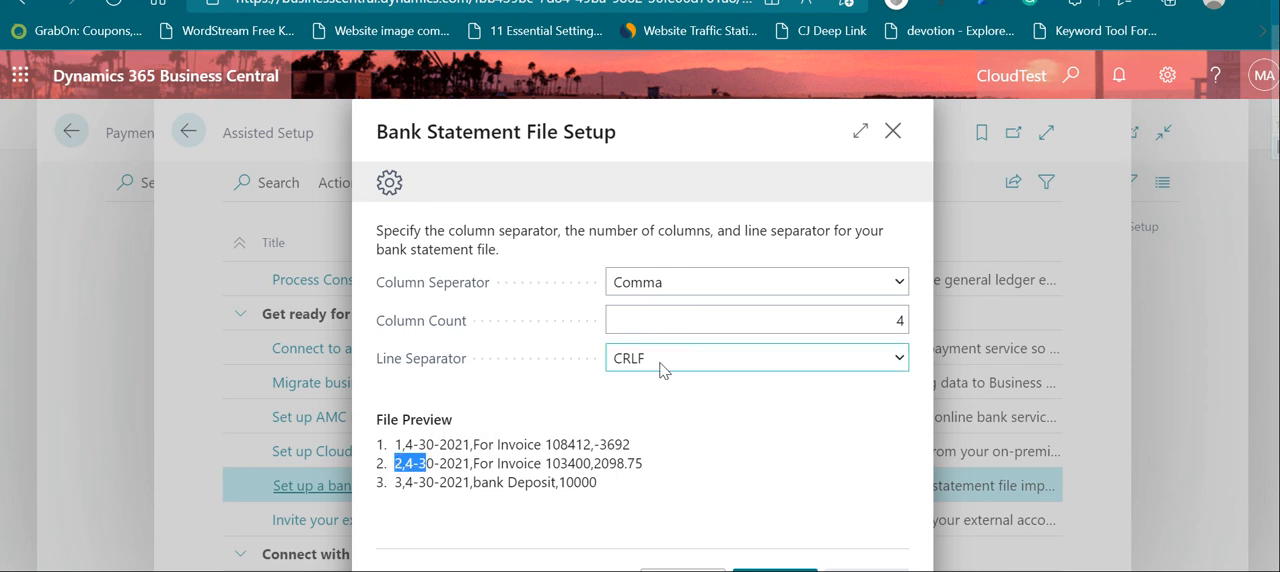
click(893, 362)
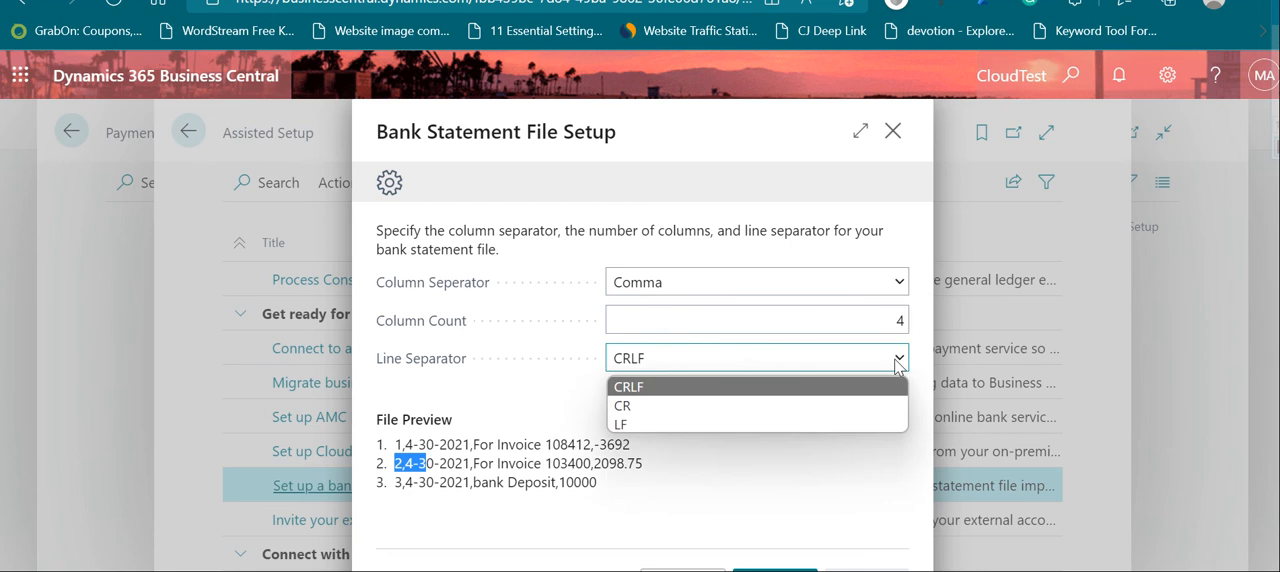
click(894, 362)
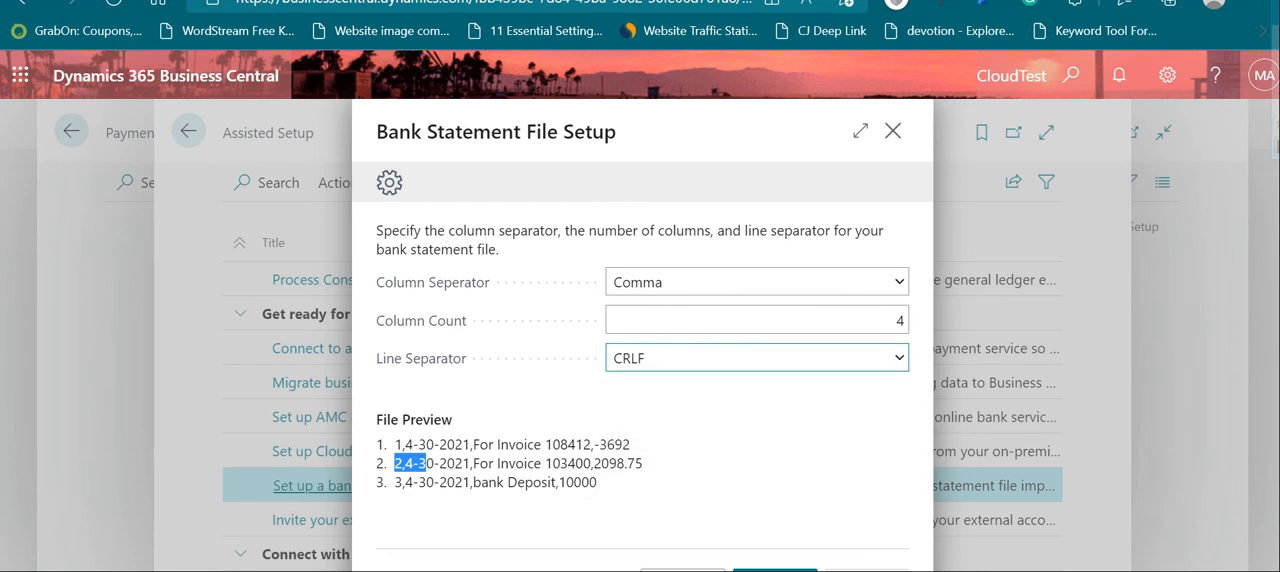
click(775, 570)
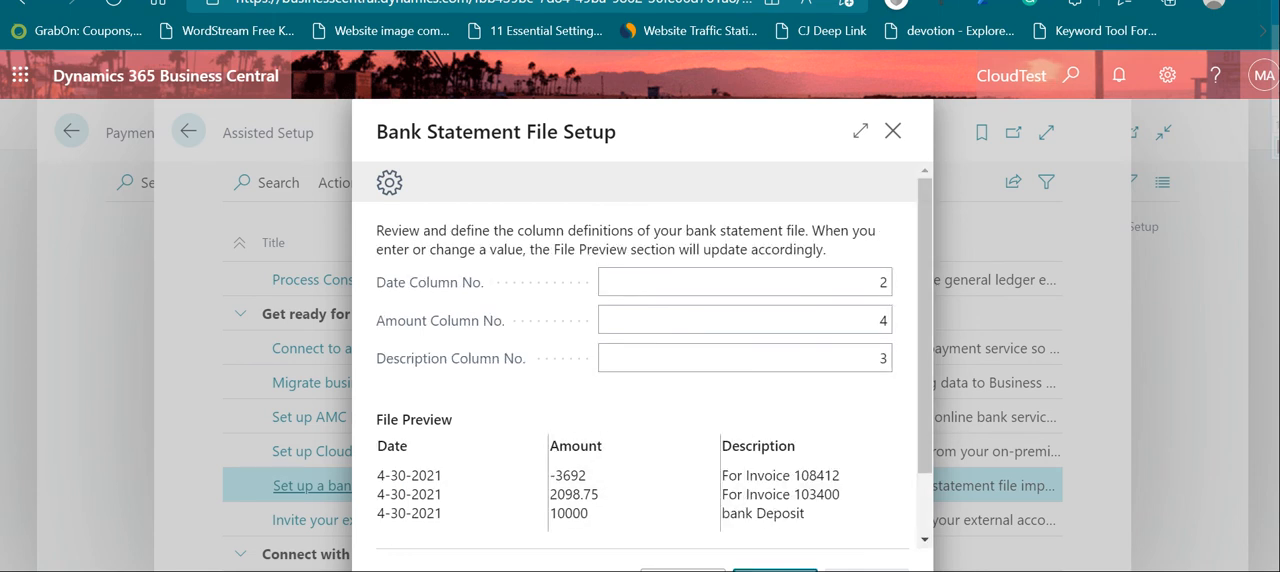
Step: Review the column definitions and accept column 2 for date, 4 for amount and 3 for description
mouse_move(402, 290)
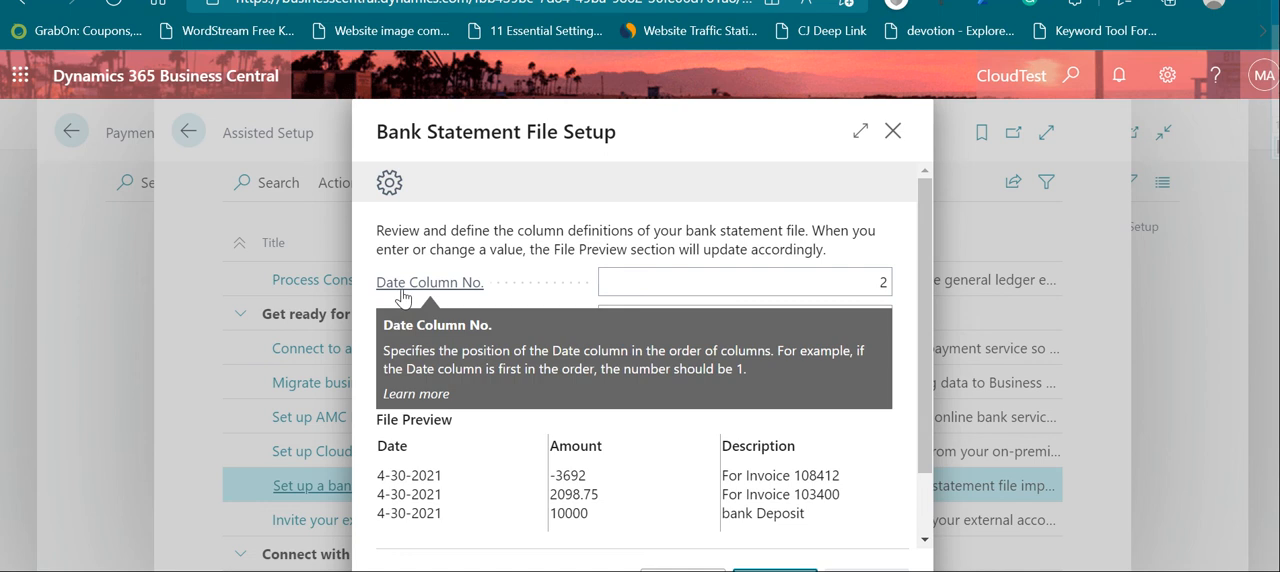
click(834, 281)
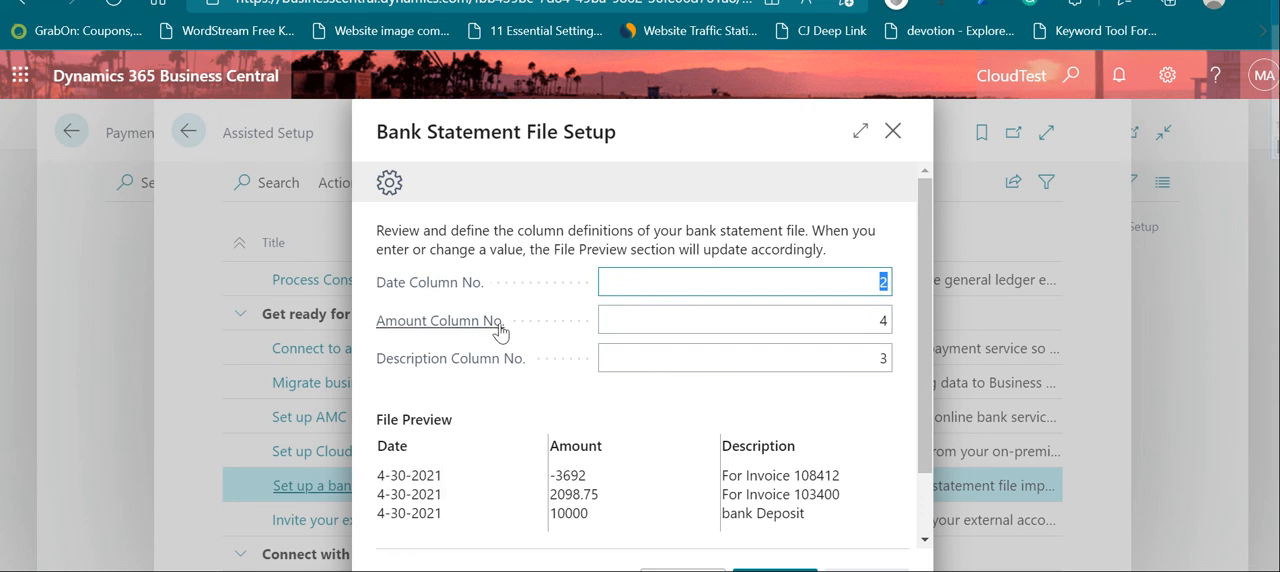
click(870, 319)
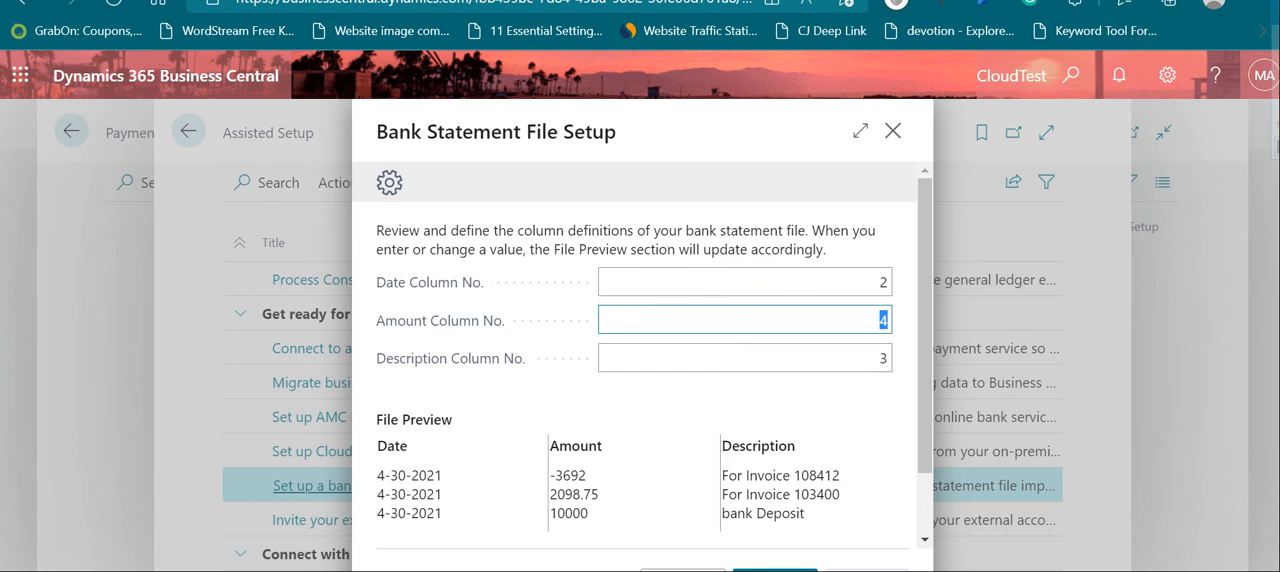
click(775, 566)
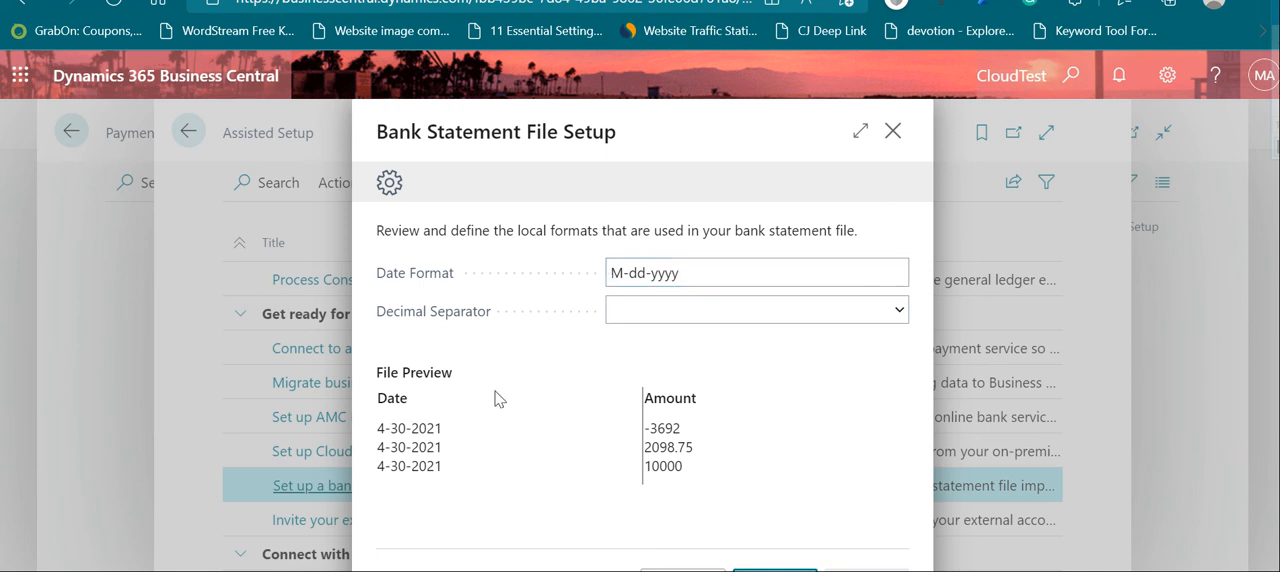
click(643, 274)
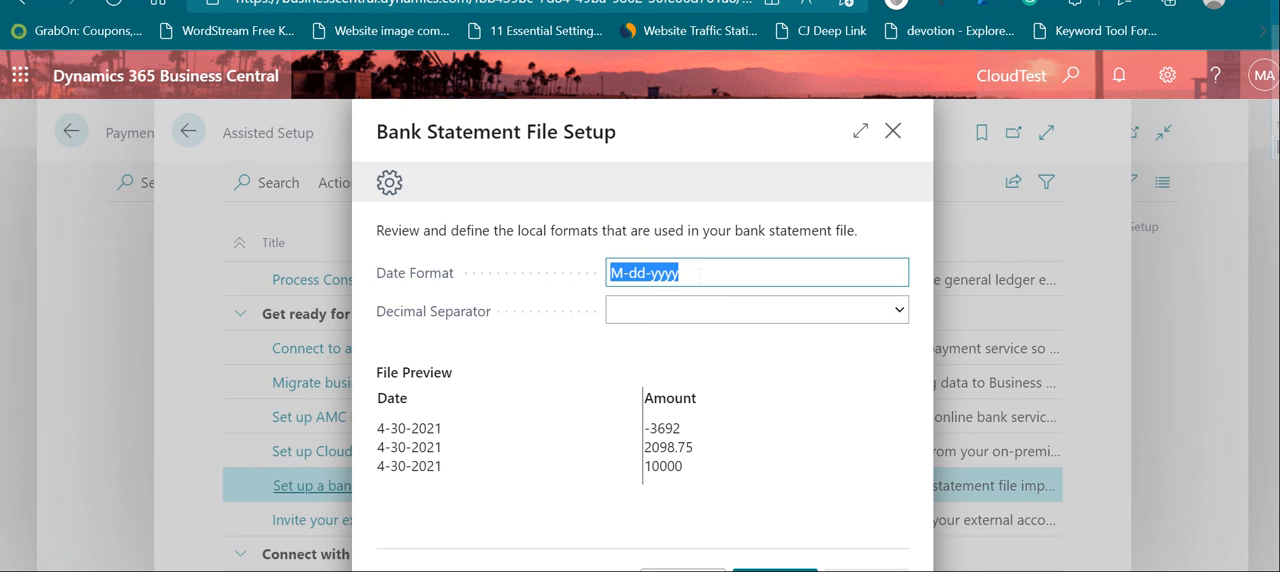
click(621, 273)
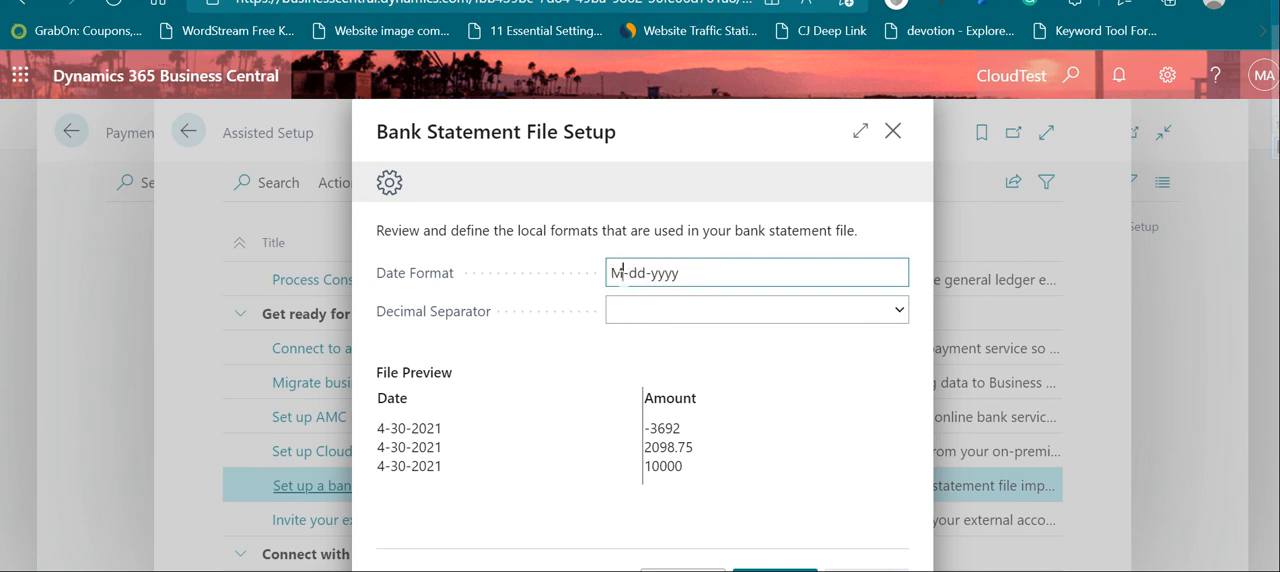
text(M)
key(BackSpace)
drag(679, 273, 612, 273)
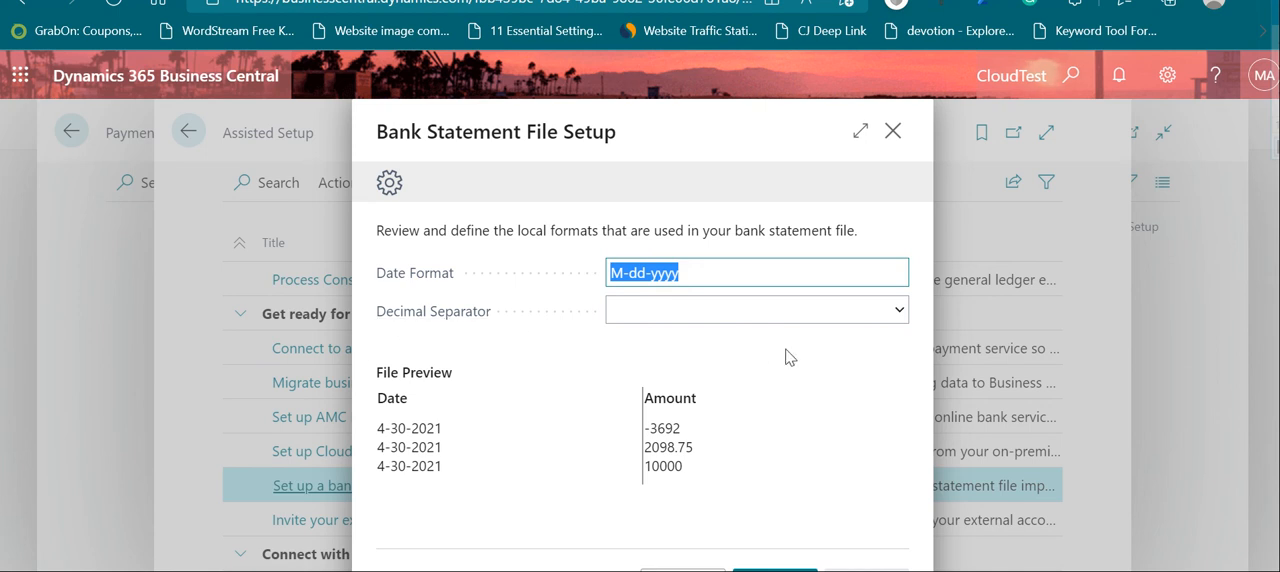
Step: Set the decimal separator to Dot, keep the M-dd-yyyy date format and proceed to the format test page
click(899, 312)
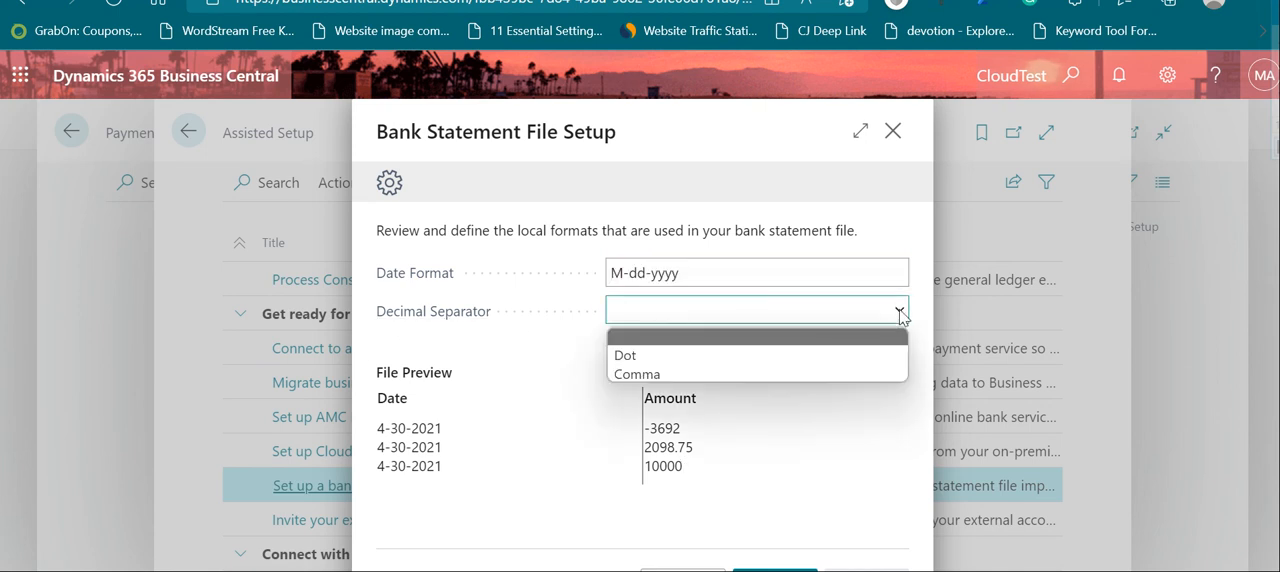
click(643, 356)
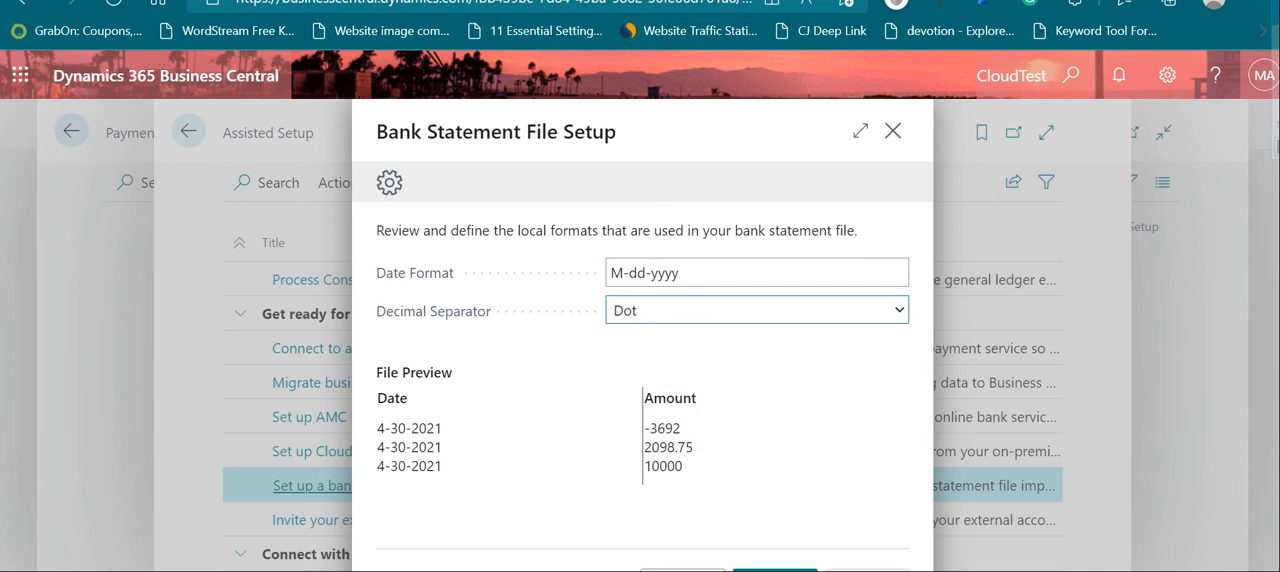
click(775, 569)
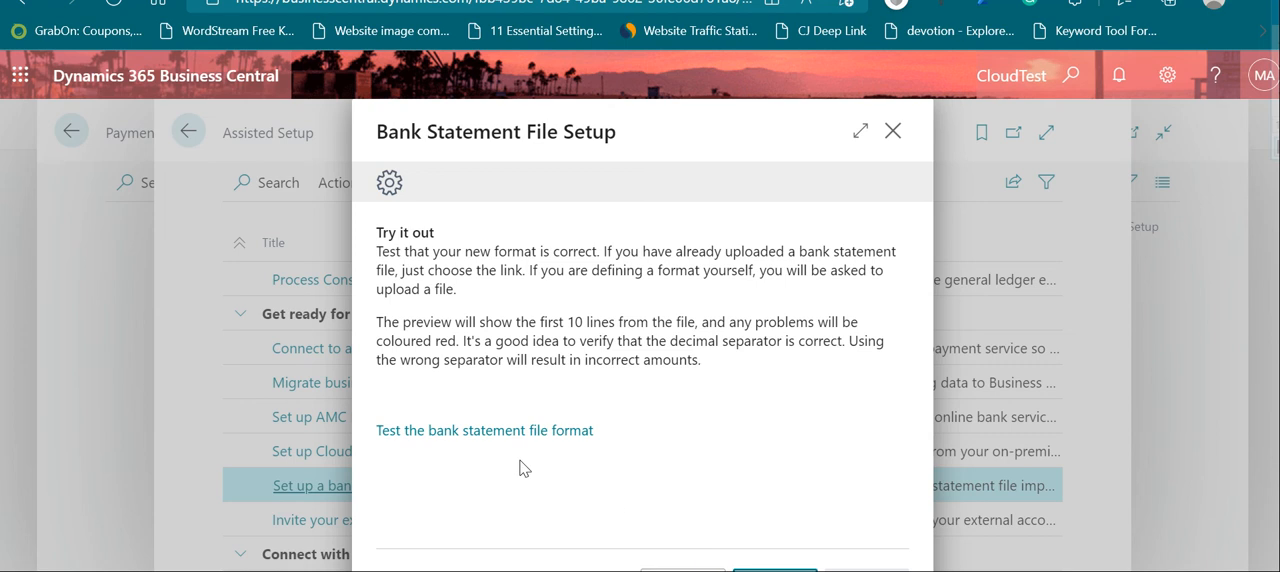
Step: Test the bank statement file format in the import preview, close the preview and proceed to the final setup page
click(492, 432)
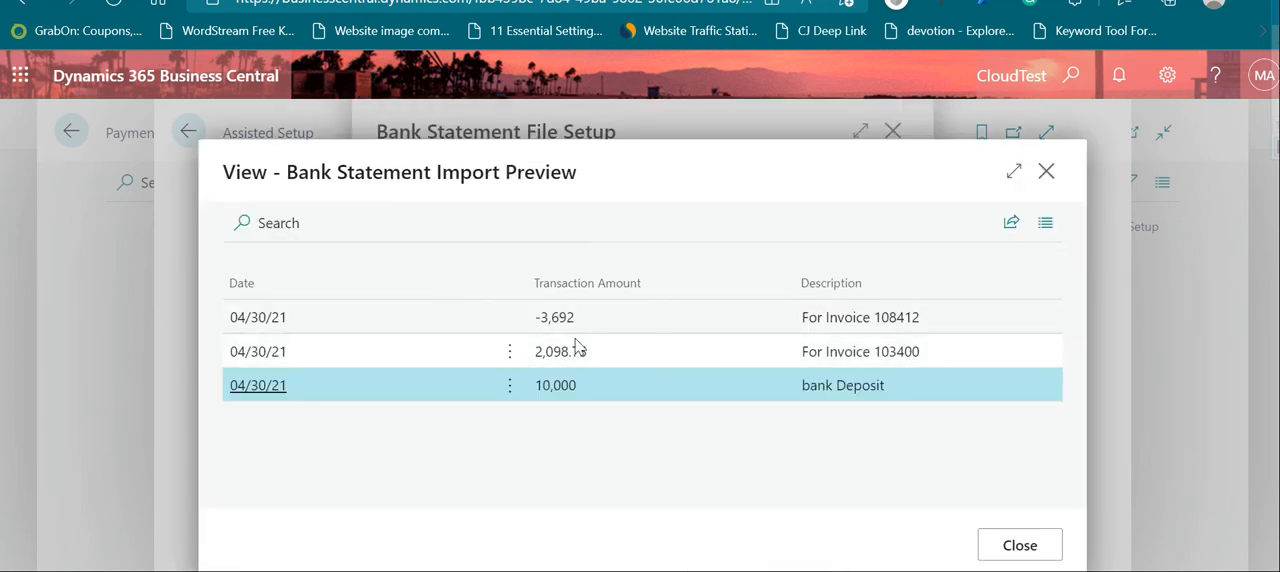
click(1016, 545)
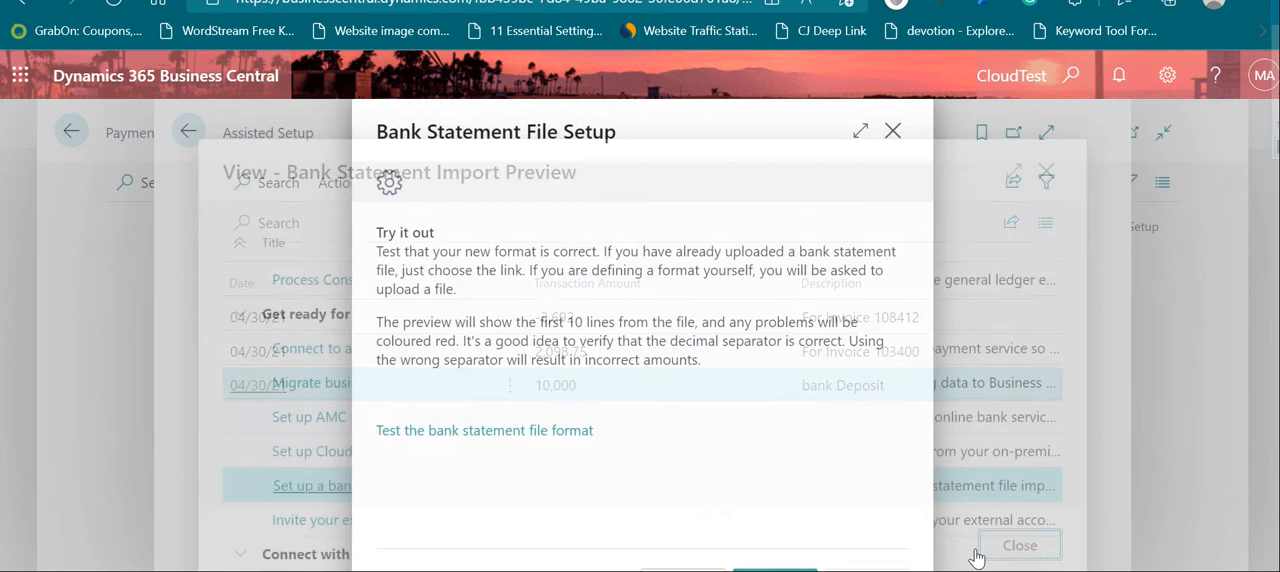
click(775, 570)
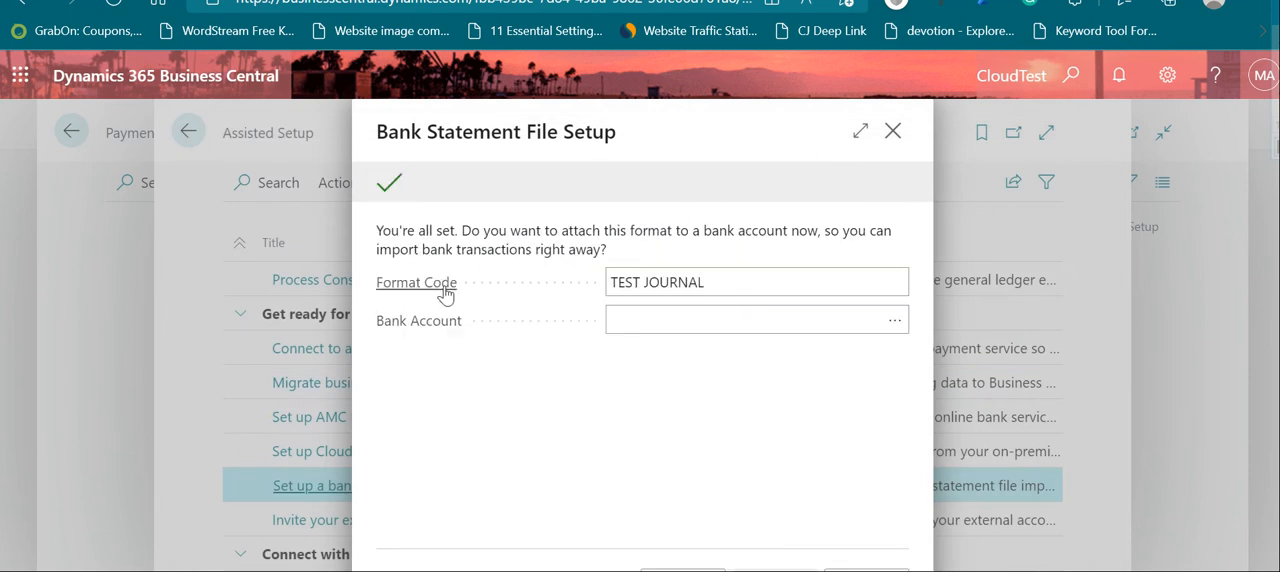
drag(721, 282, 644, 283)
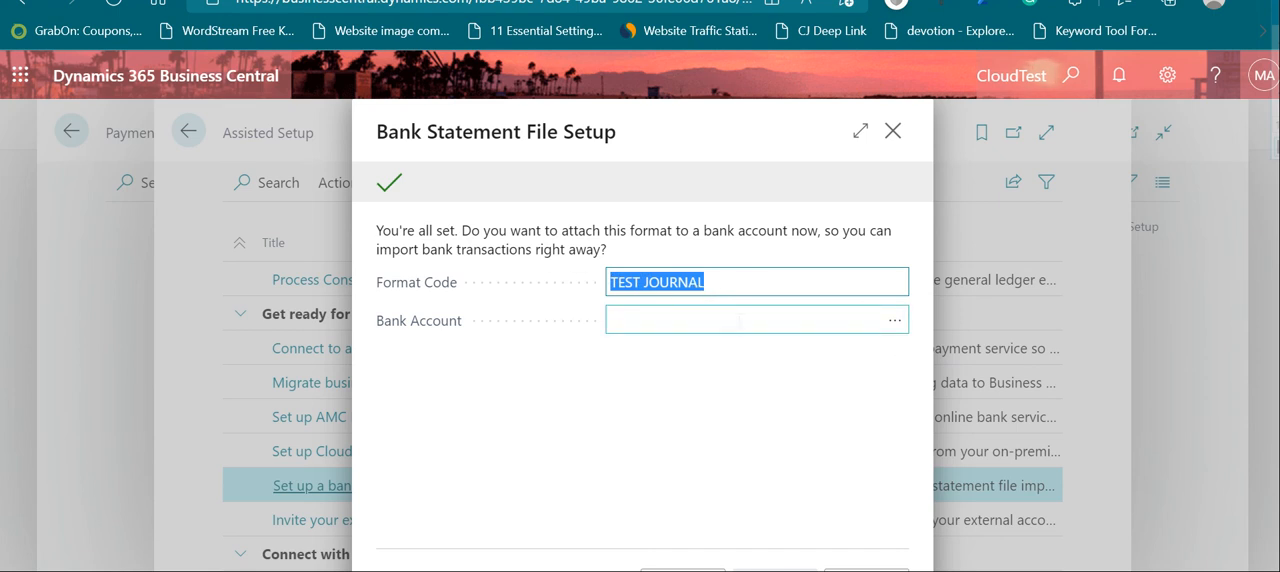
click(885, 322)
click(896, 323)
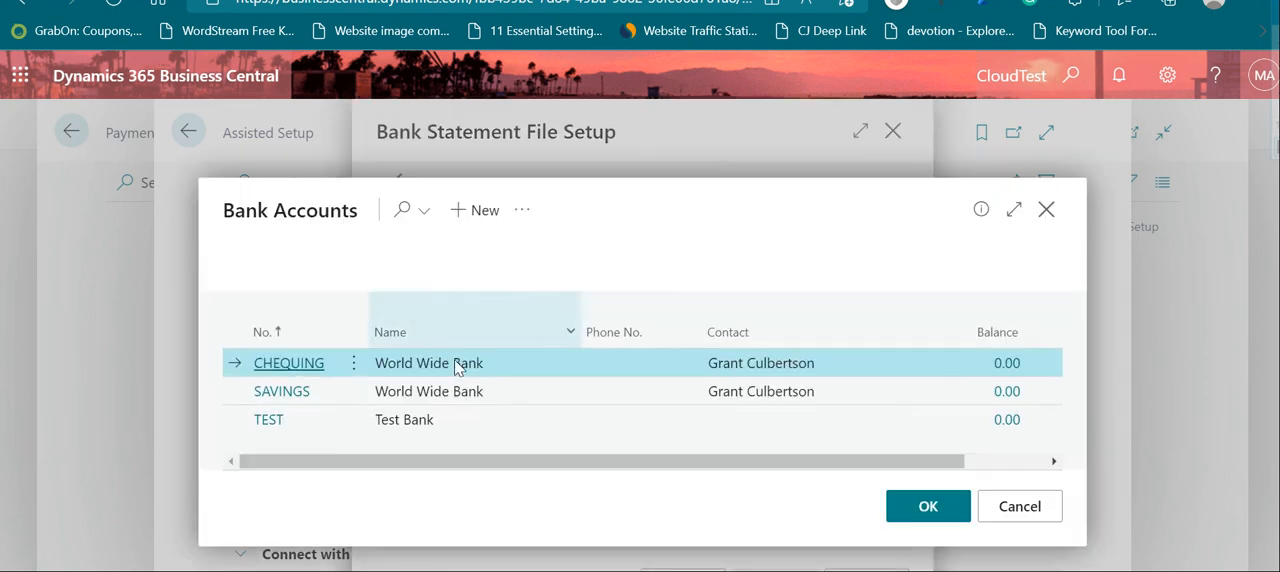
click(461, 428)
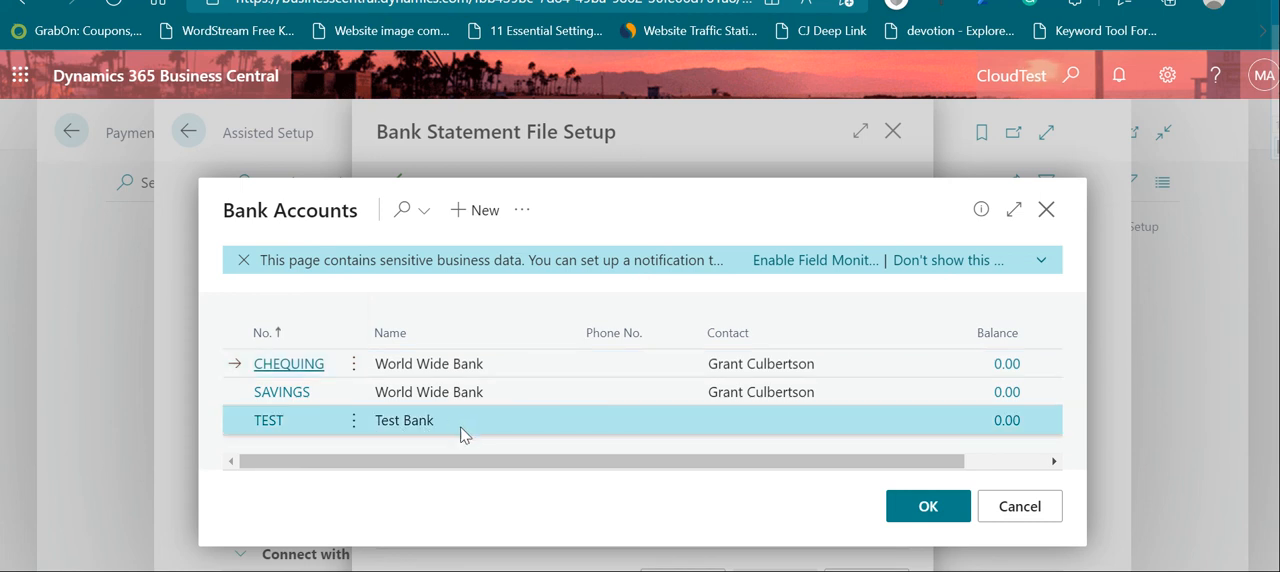
click(1013, 510)
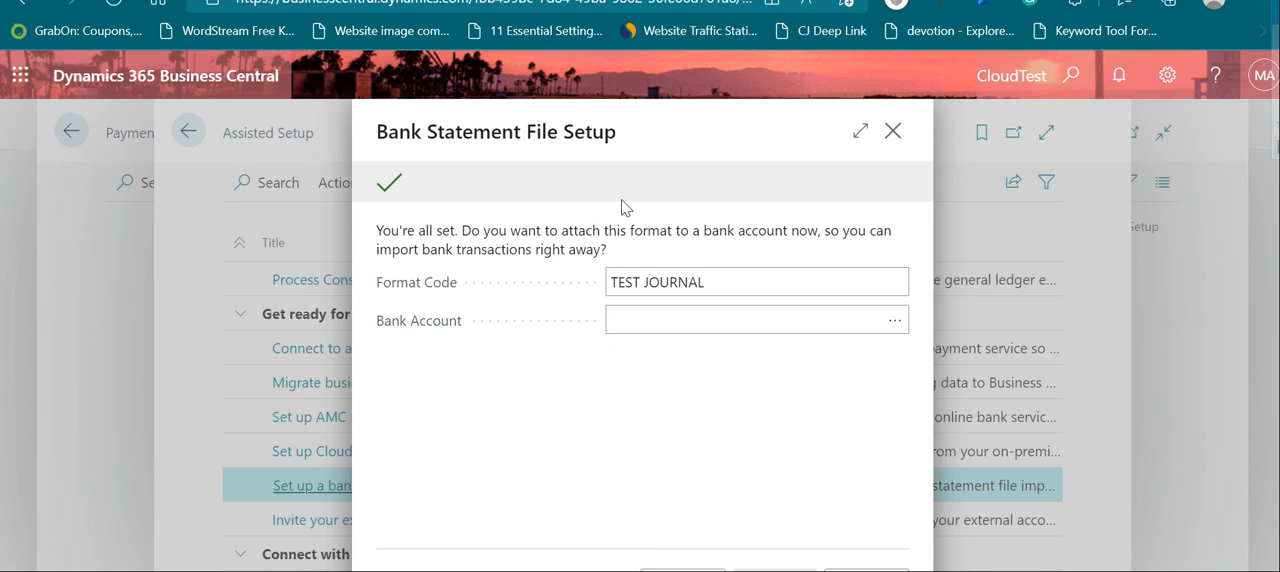
Step: Exit the bank statement file setup without attaching a bank account and return to the Payment Reconciliation Journals list
click(893, 131)
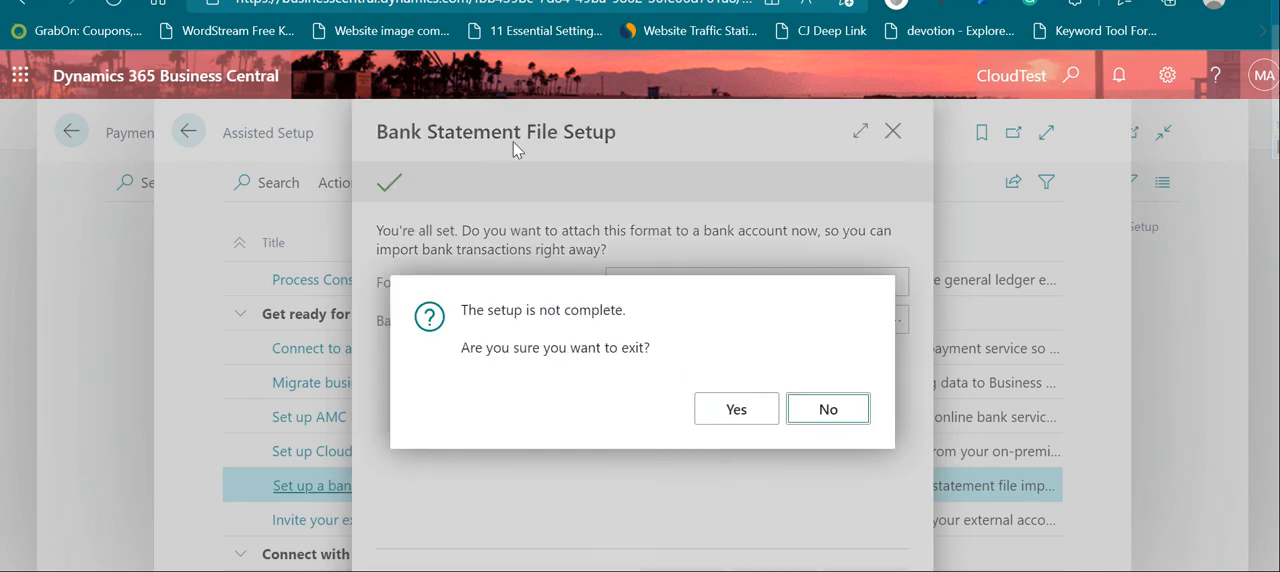
click(738, 414)
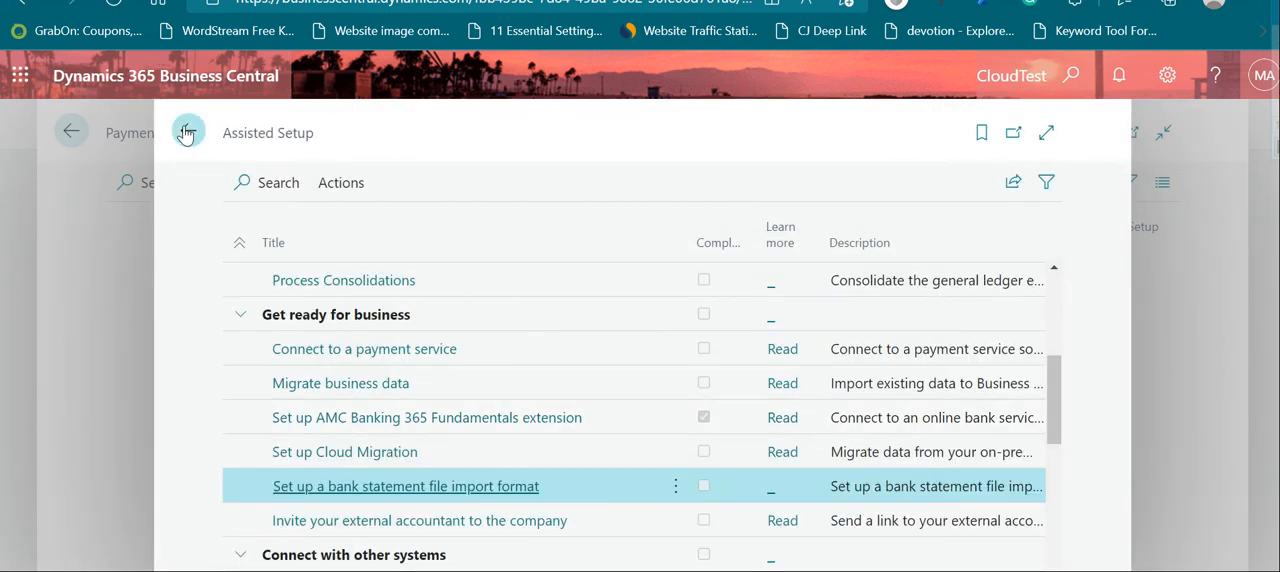
click(185, 134)
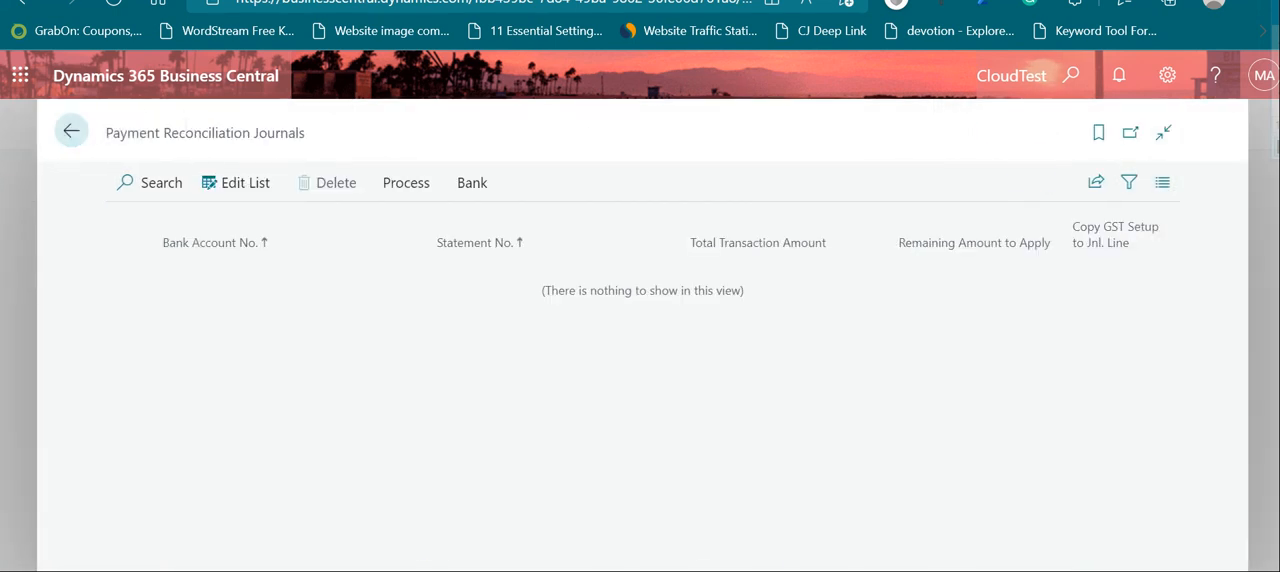
Step: Search for "bank acc", open the Bank Accounts list and open the card of the TEST bank account
click(1070, 78)
text(bank acc)
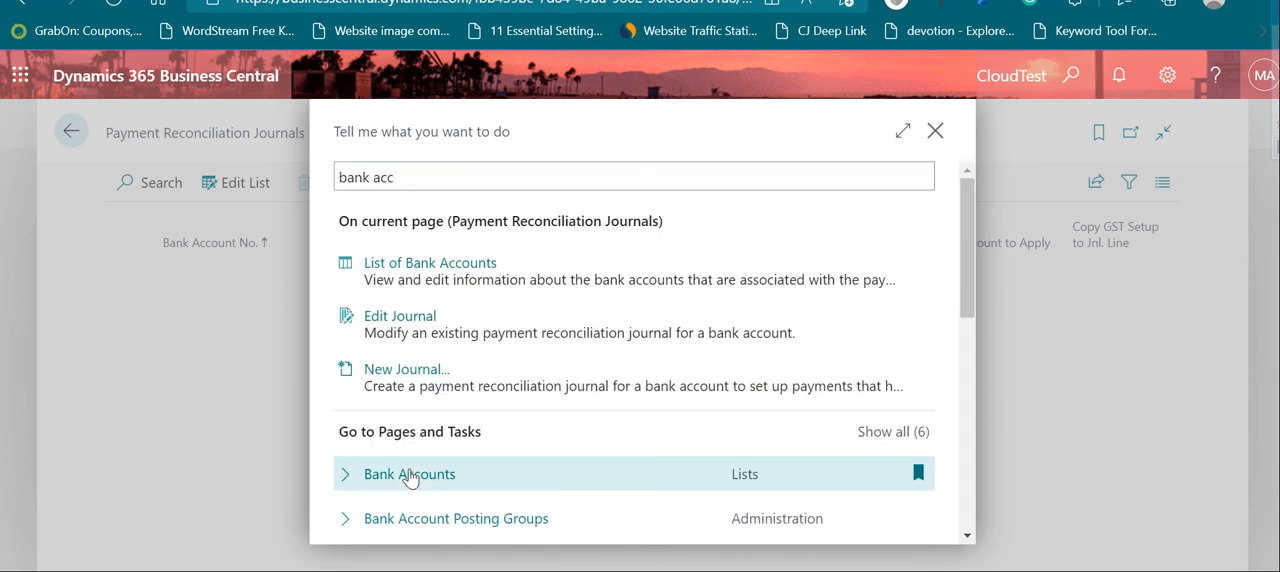
click(410, 478)
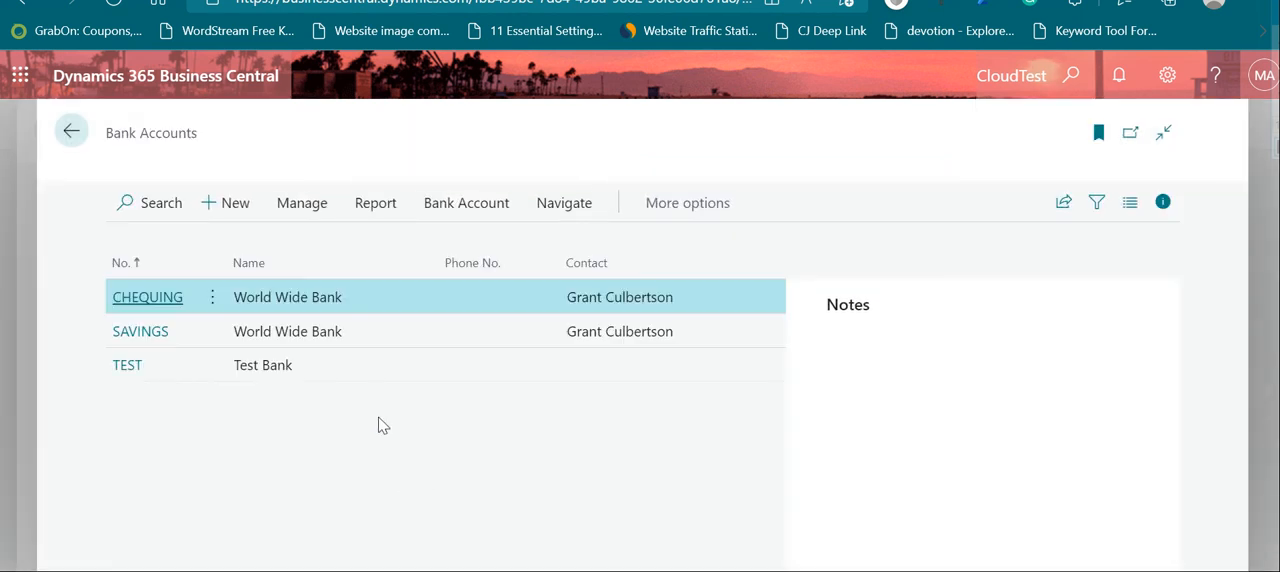
click(131, 396)
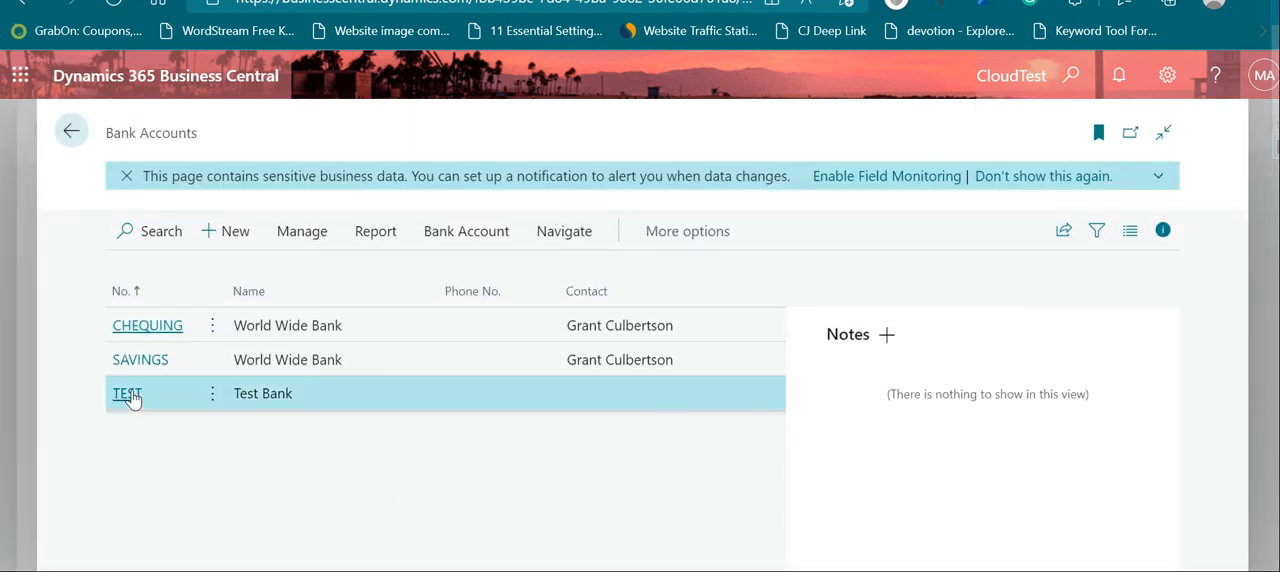
click(131, 396)
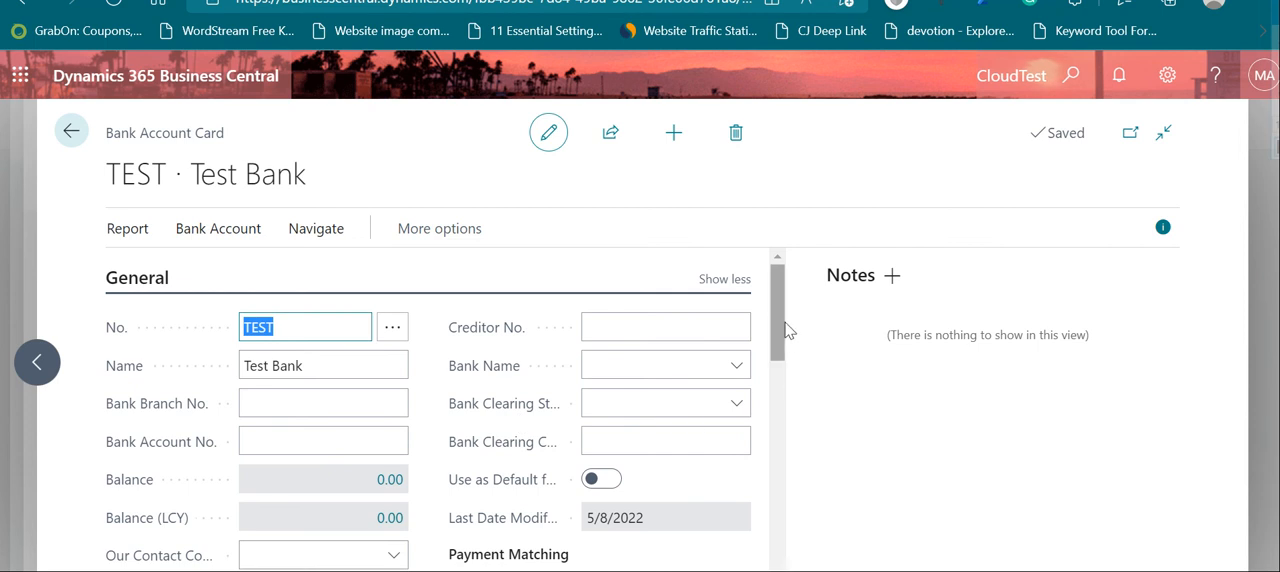
Step: Check the Bank Statement Import Format options in the card's Transfer section and return to the Payment Reconciliation Journals list
drag(779, 326, 767, 571)
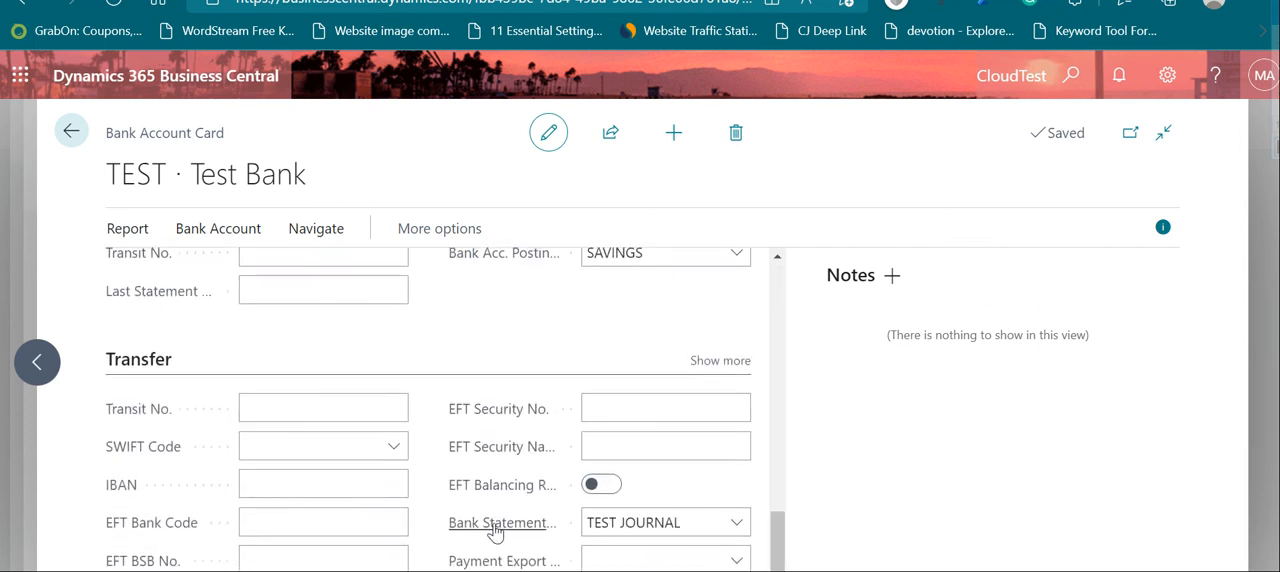
mouse_move(505, 528)
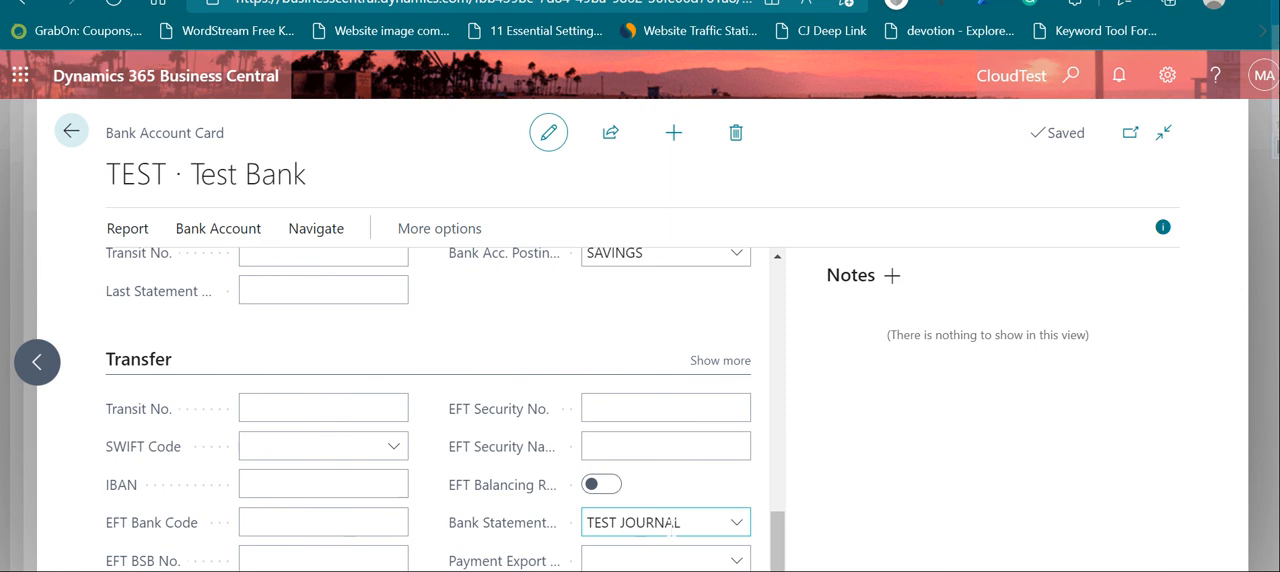
click(668, 522)
click(736, 526)
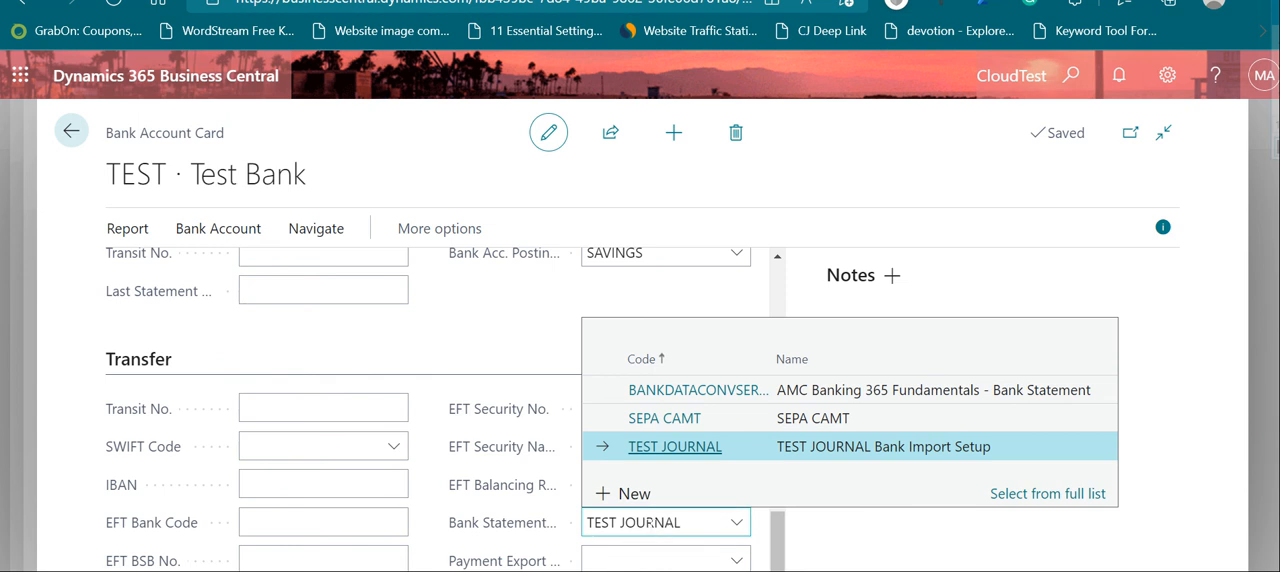
mouse_move(550, 522)
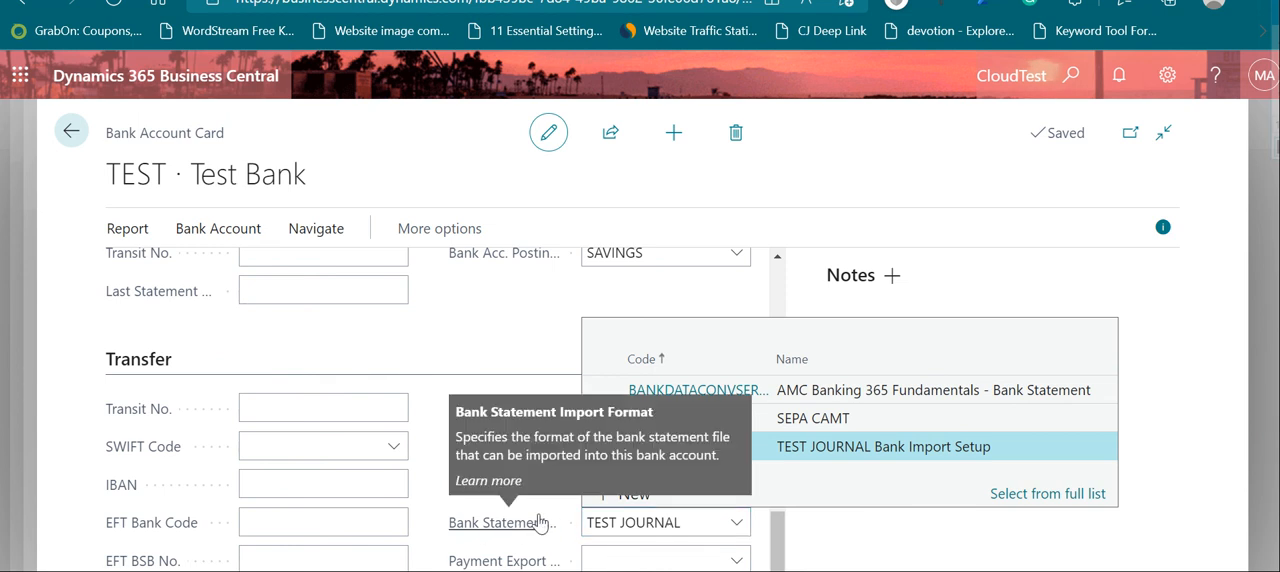
click(76, 137)
click(72, 133)
click(72, 133)
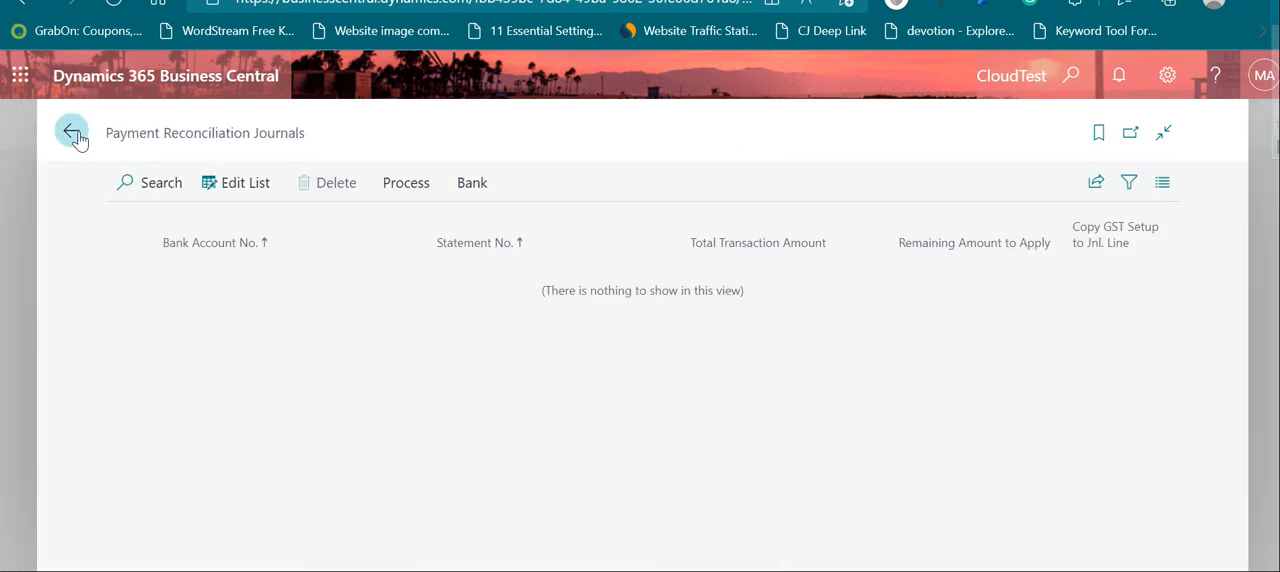
Step: Start importing bank transactions into a payment reconciliation journal for the TEST bank account
mouse_move(320, 240)
click(389, 194)
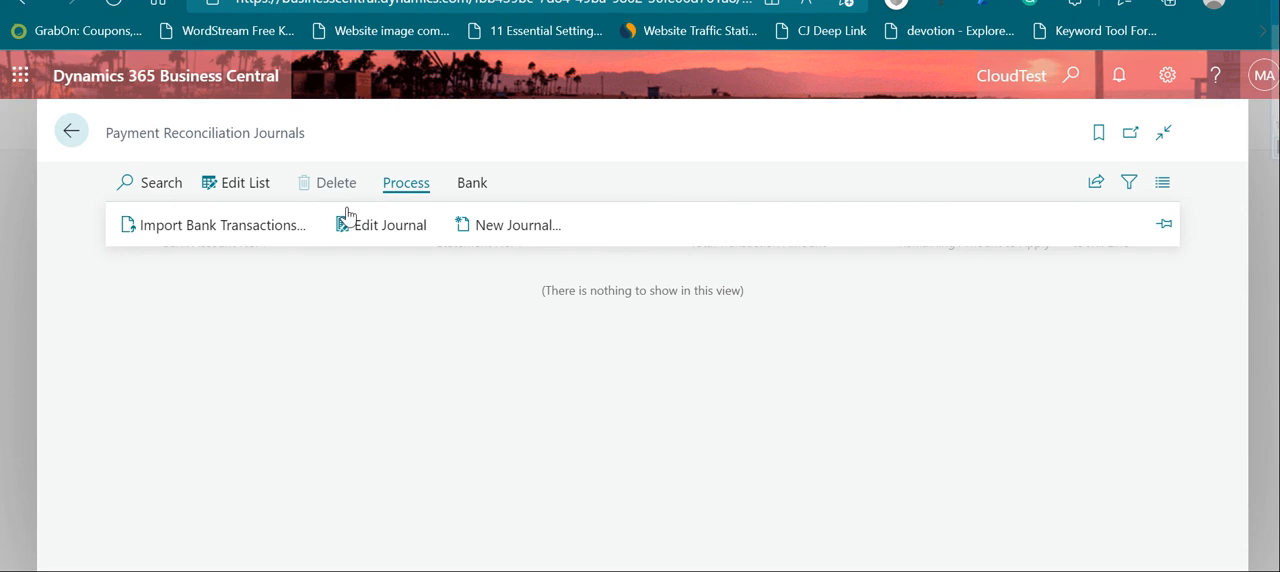
click(250, 228)
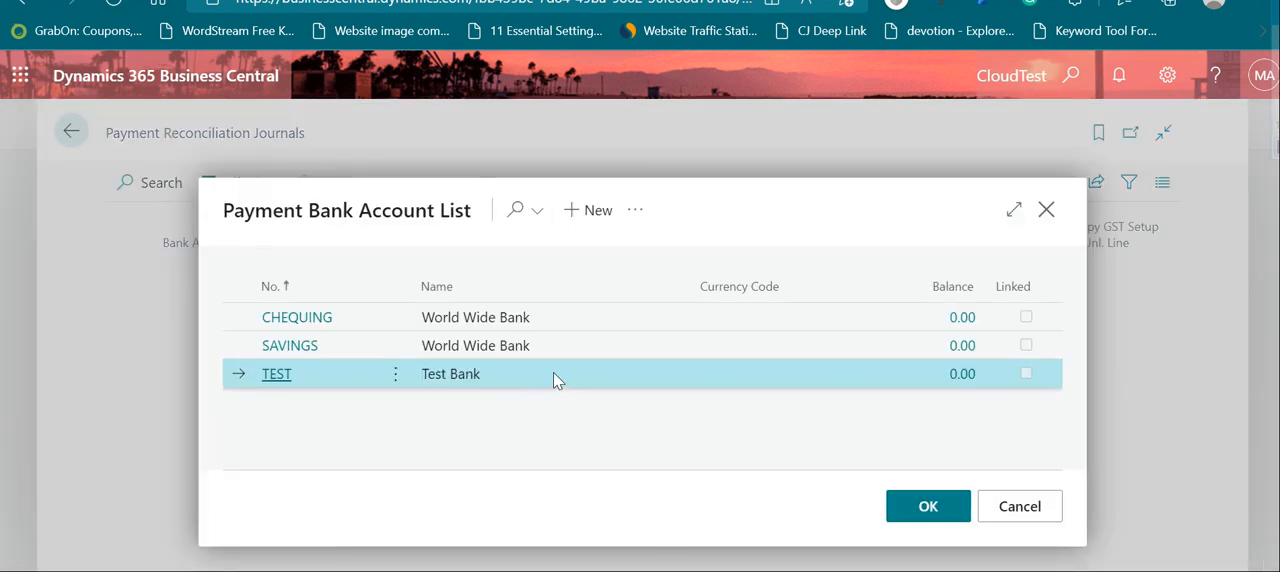
click(947, 506)
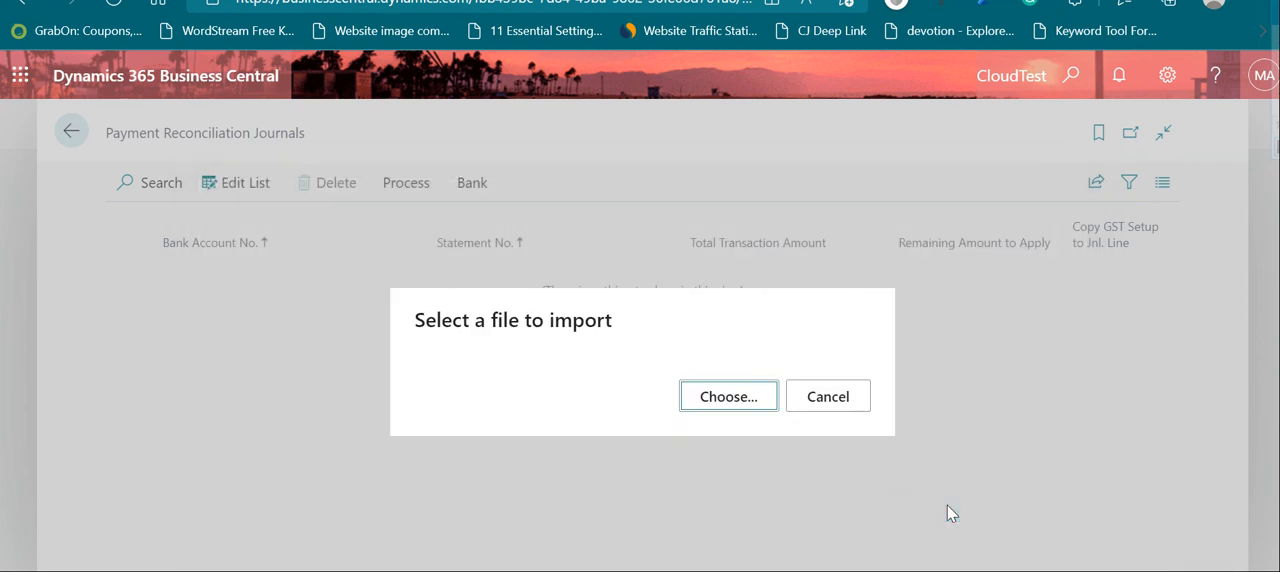
Step: Choose the Test Journal file from the Desktop as the import file and dismiss the message about applied payment lines
click(728, 398)
scroll(390, 215, down, 1)
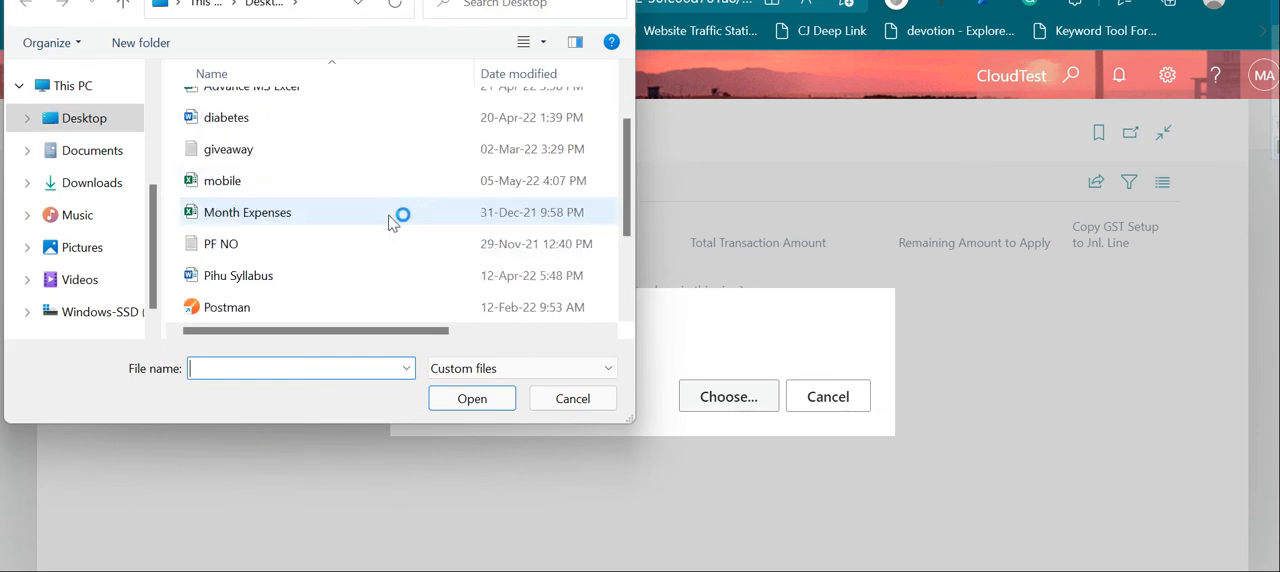
scroll(392, 218, down, 1)
click(272, 246)
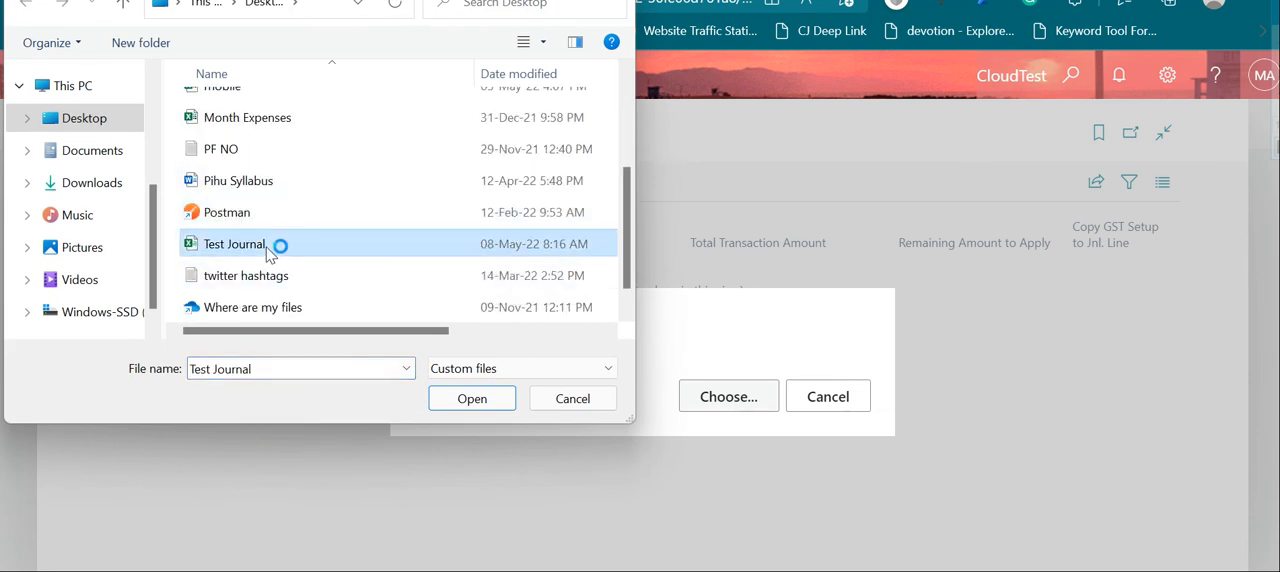
click(468, 396)
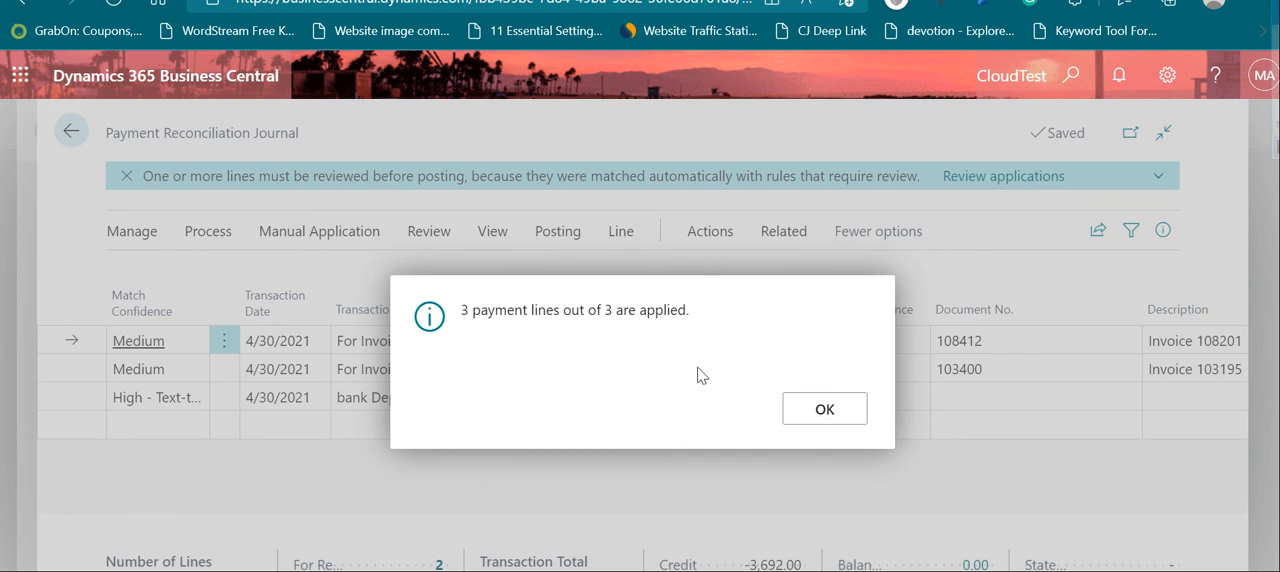
click(815, 412)
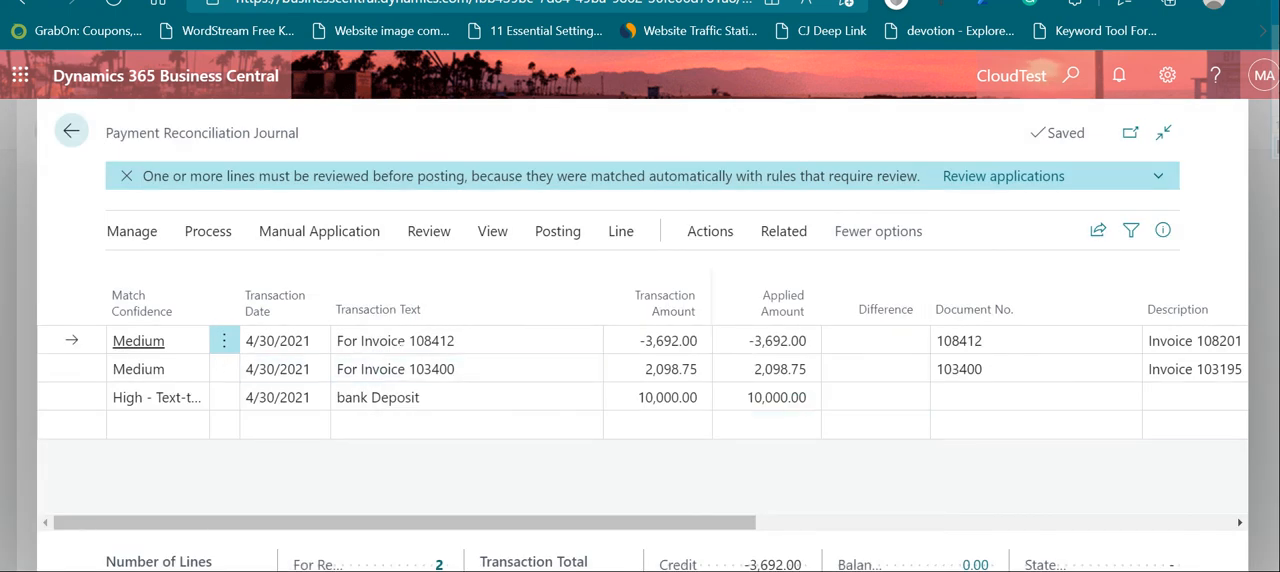
Step: Examine the first imported journal line's transaction date, text, transaction amount and applied amount, comparing its invoice number with the document number
click(400, 341)
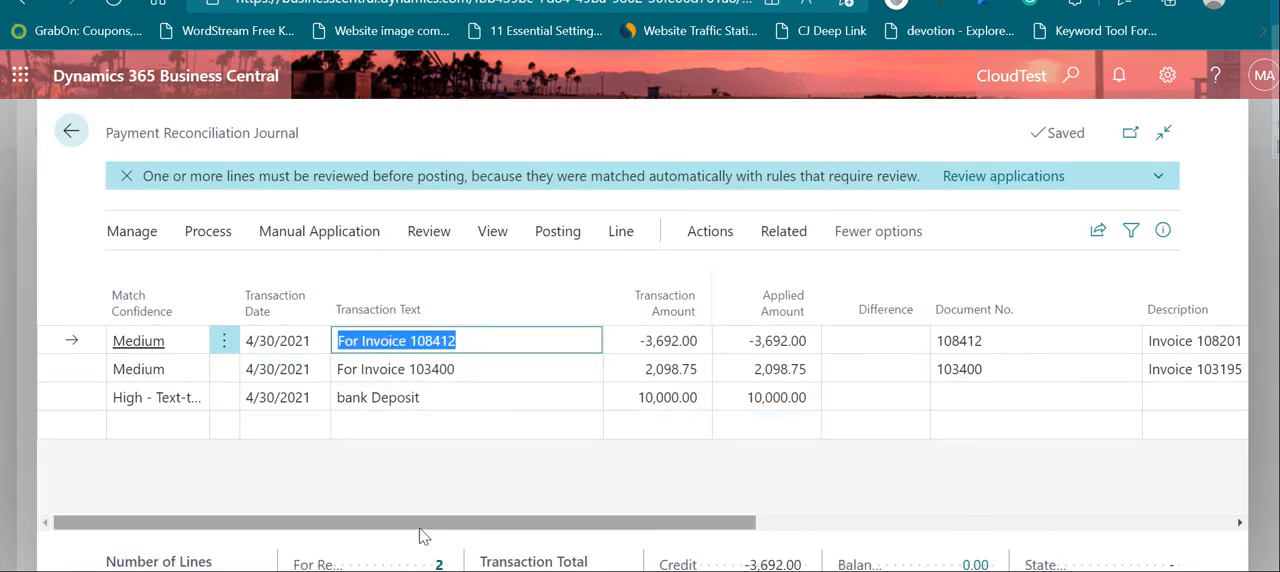
drag(447, 520, 497, 520)
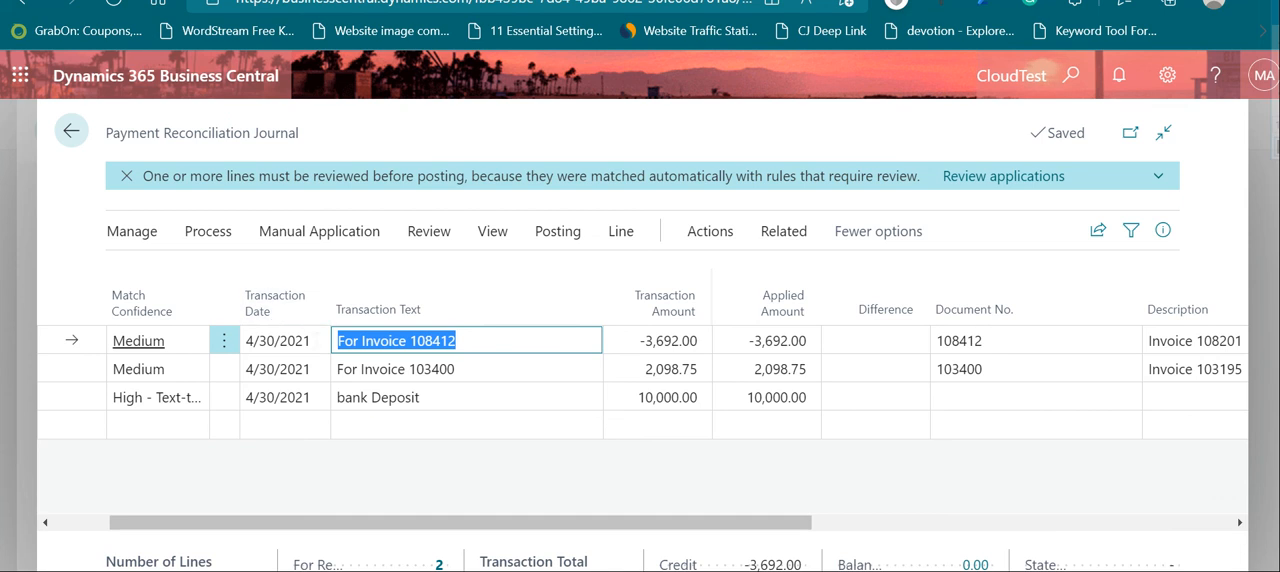
click(273, 340)
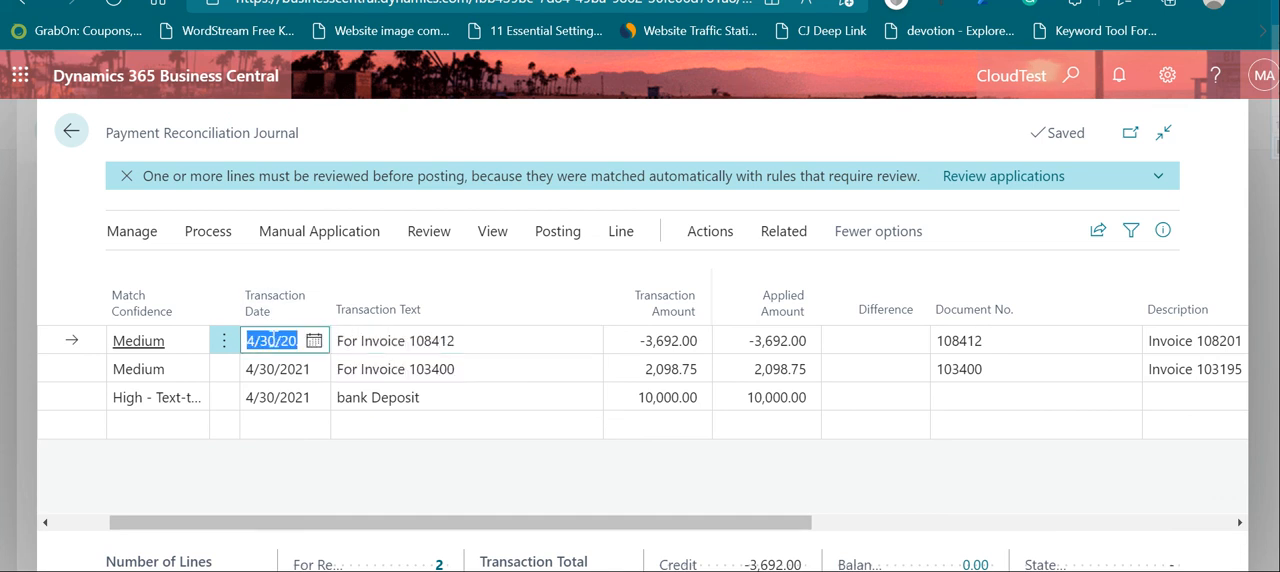
key(Tab)
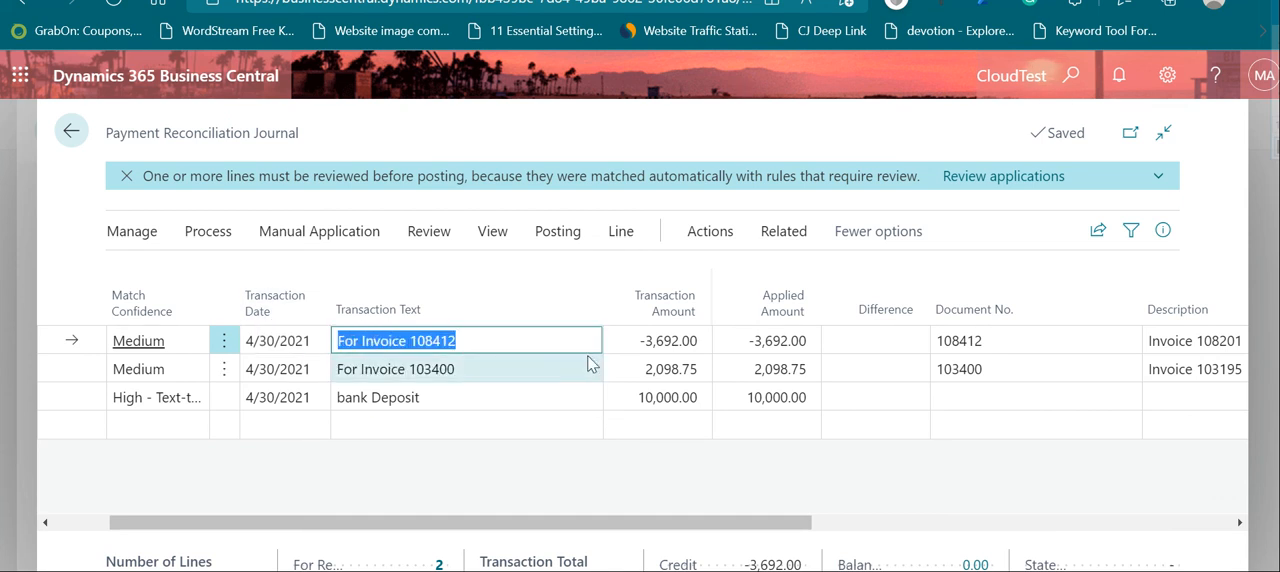
key(Tab)
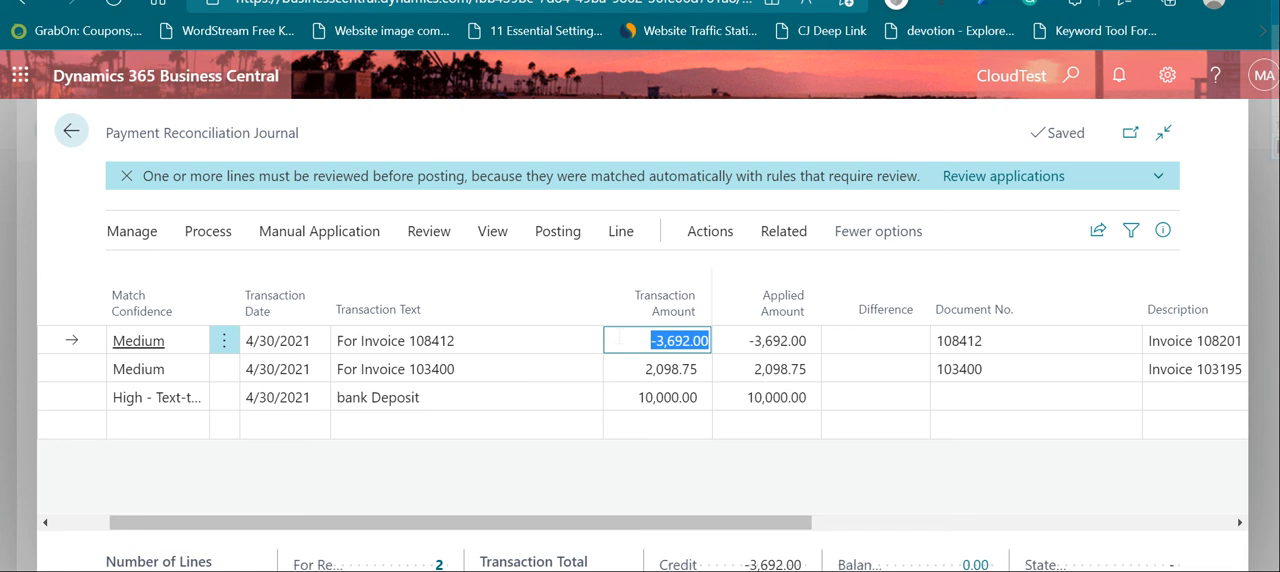
drag(717, 531, 743, 531)
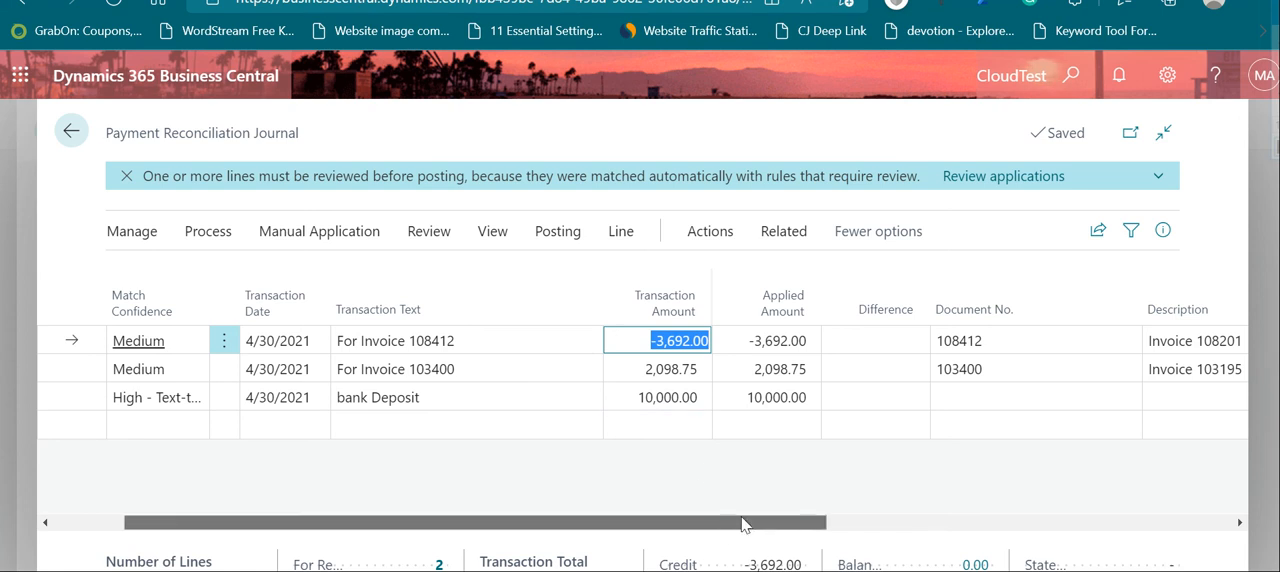
click(778, 344)
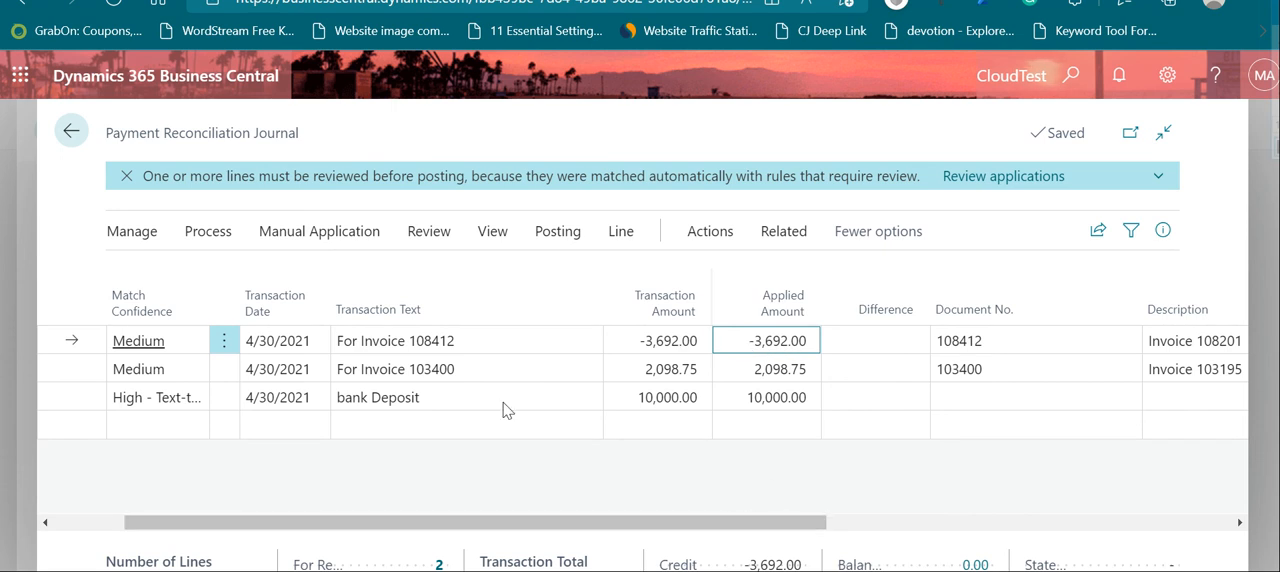
drag(414, 340, 456, 340)
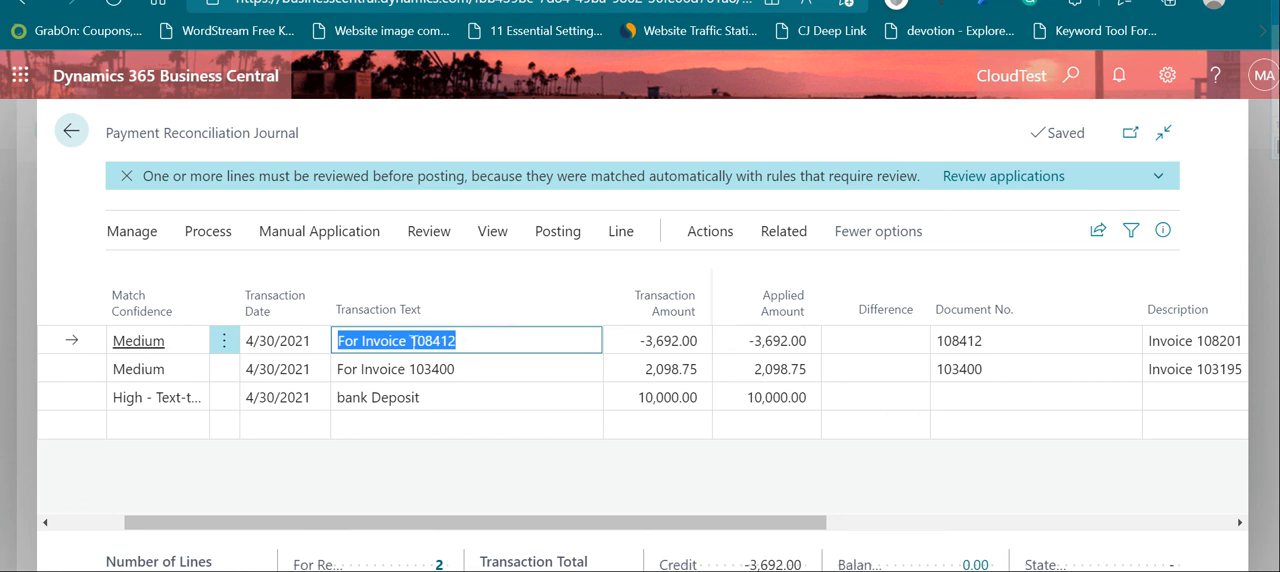
click(412, 341)
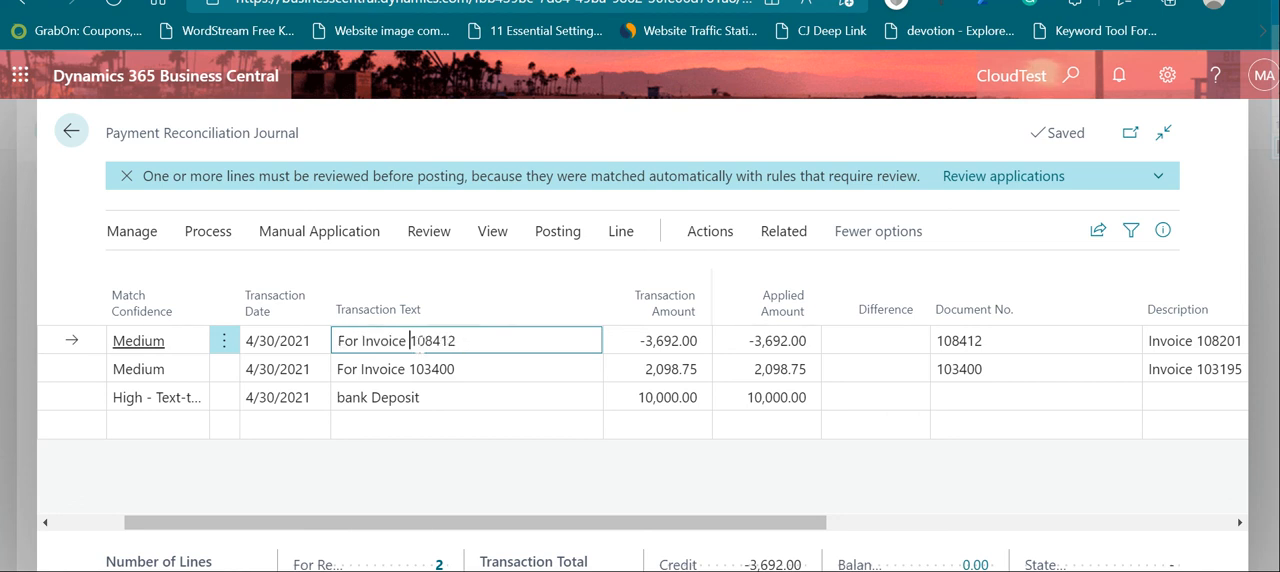
Step: Check the first journal line's document number, description, due date and account name against its transaction text
click(969, 349)
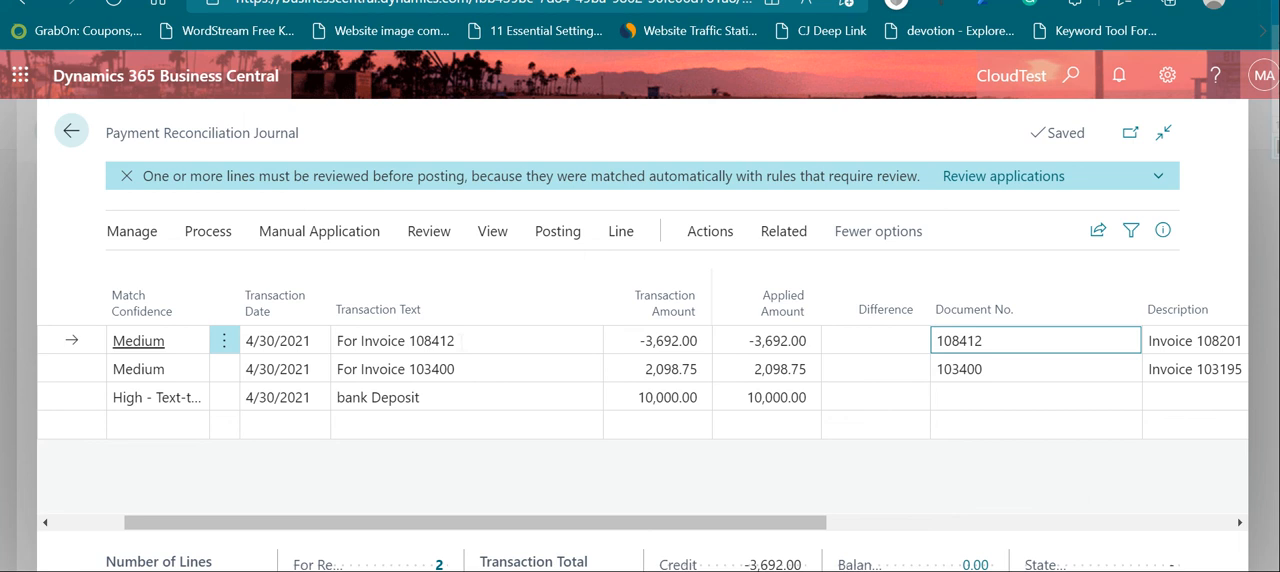
drag(789, 520, 880, 523)
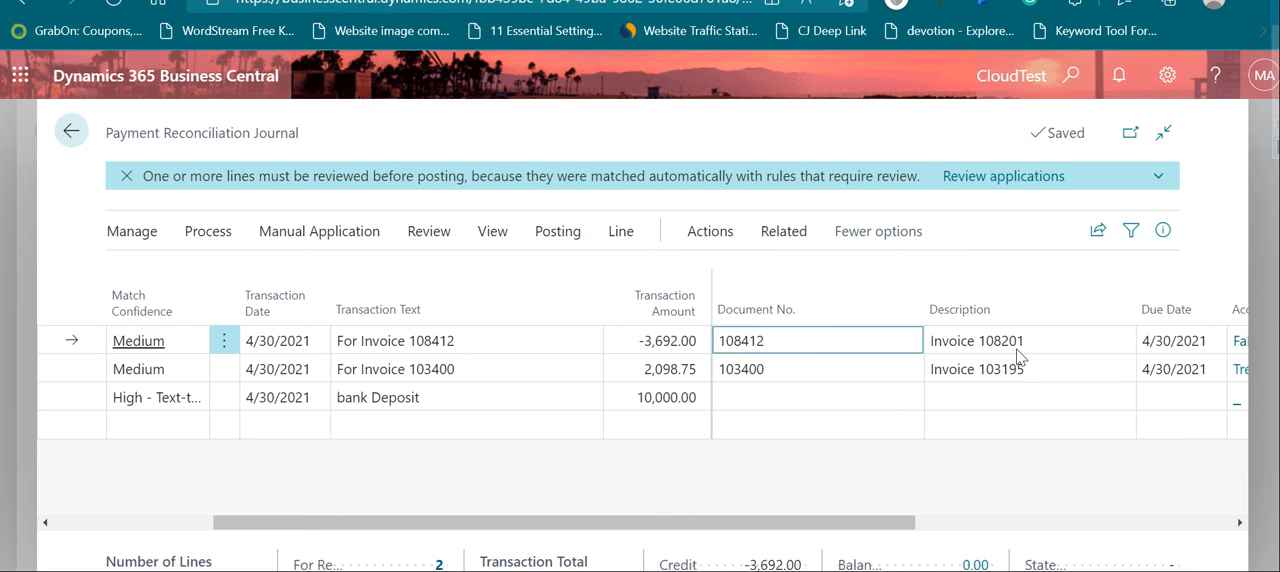
drag(908, 533, 1024, 527)
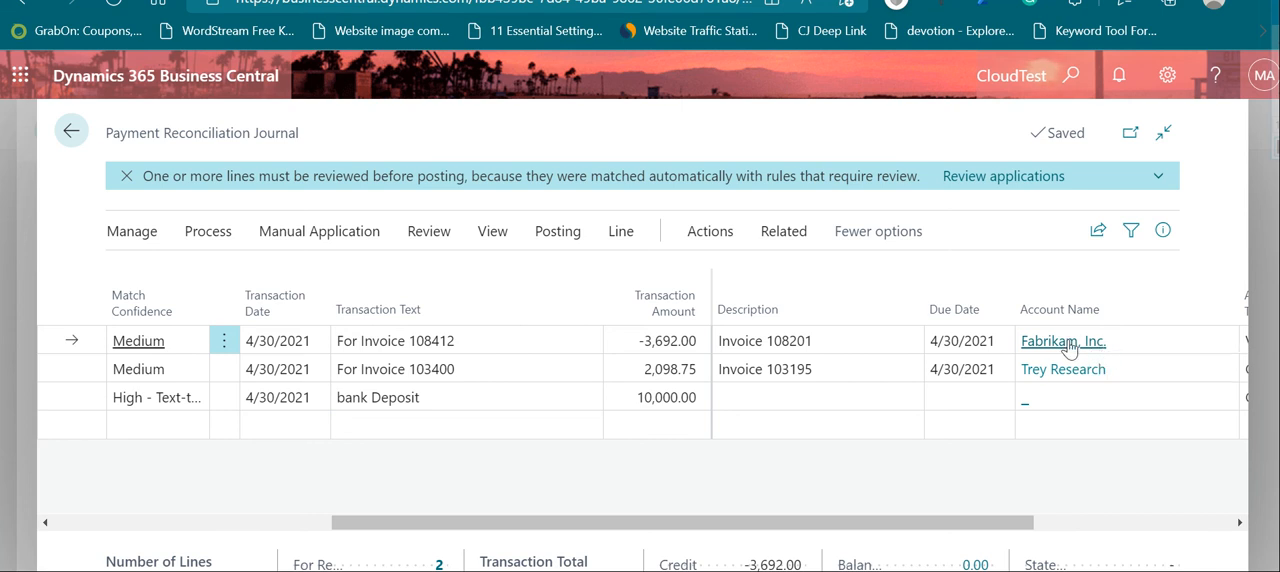
drag(980, 523, 549, 468)
Step: Find the Payment Application Rules page, review the high and medium match confidence rules, and return to the journal
click(1071, 76)
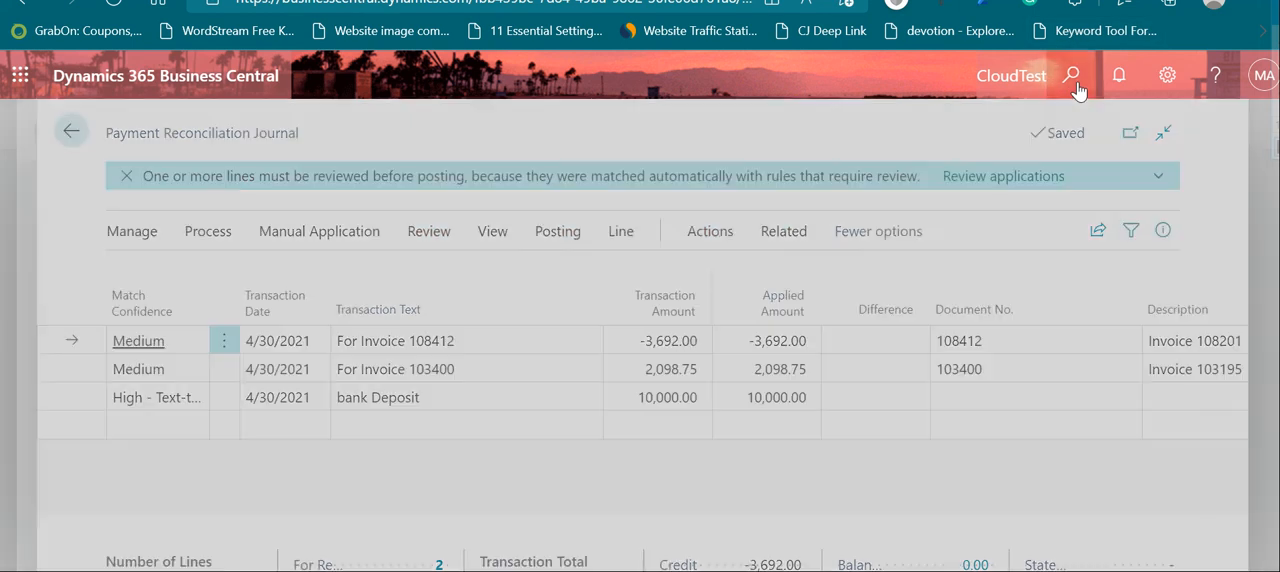
text(pa)
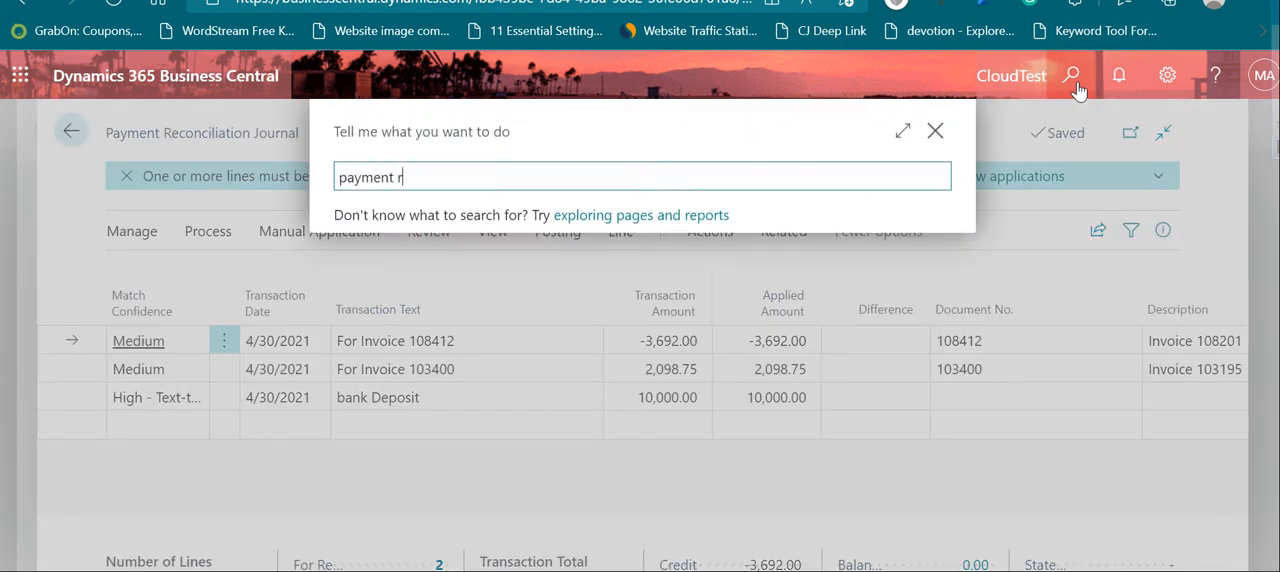
text(yment appic)
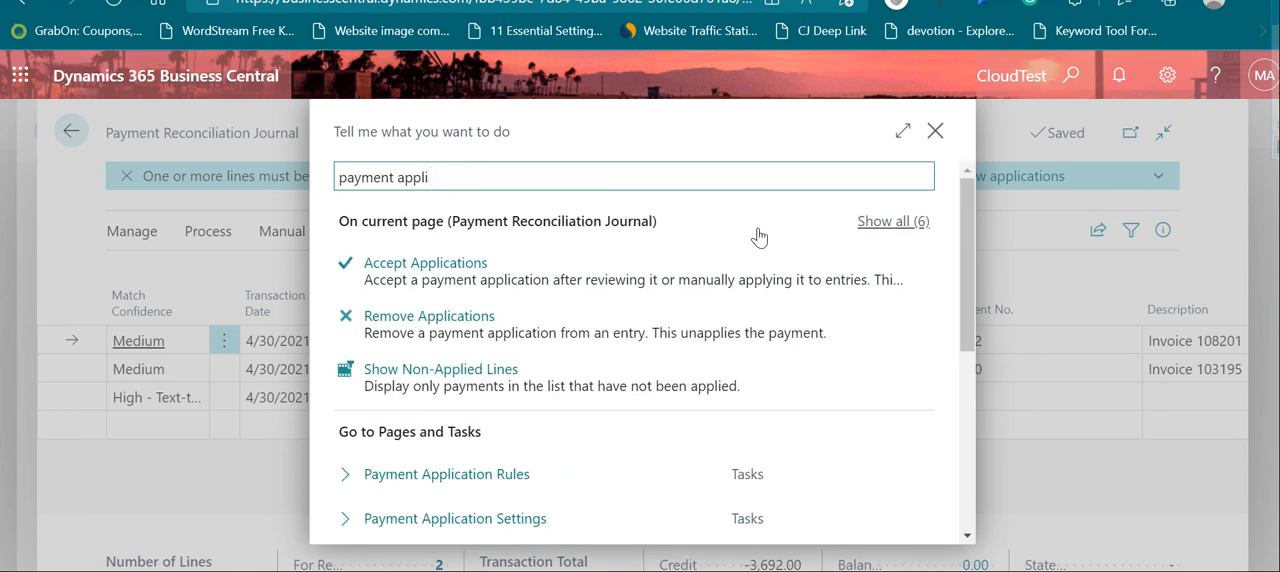
click(489, 477)
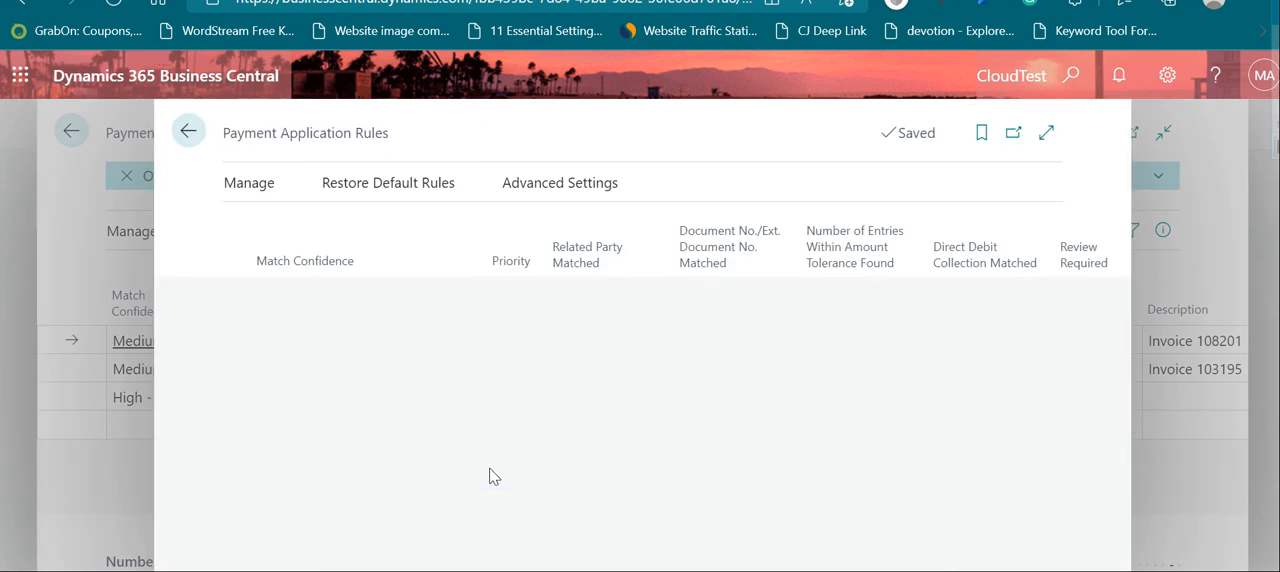
click(1046, 133)
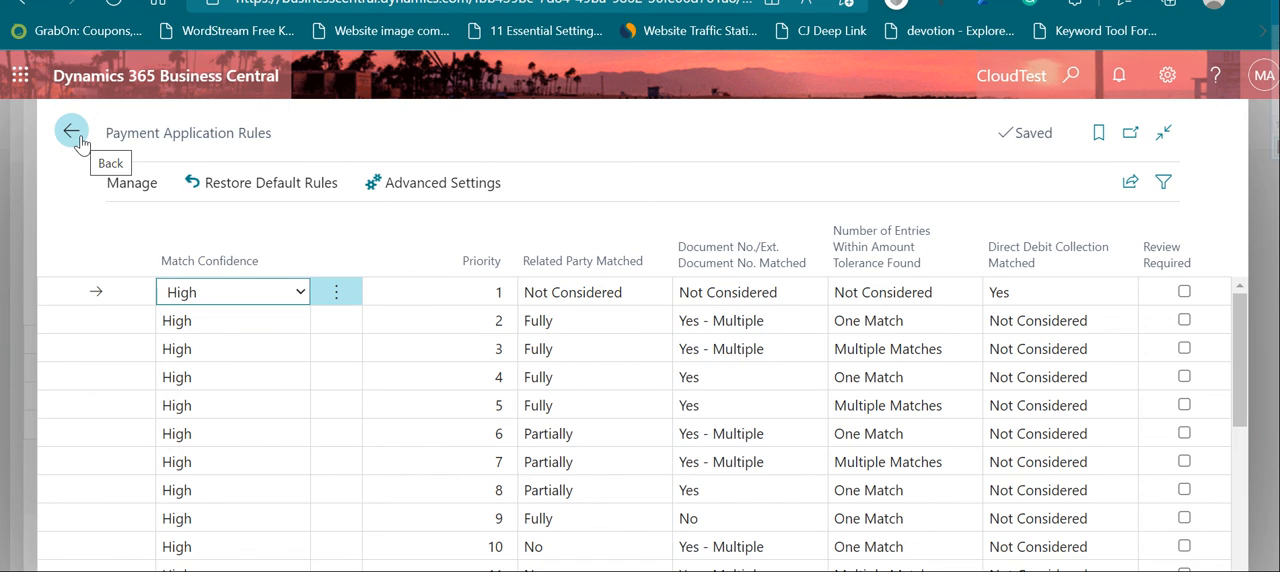
scroll(651, 486, down, 2)
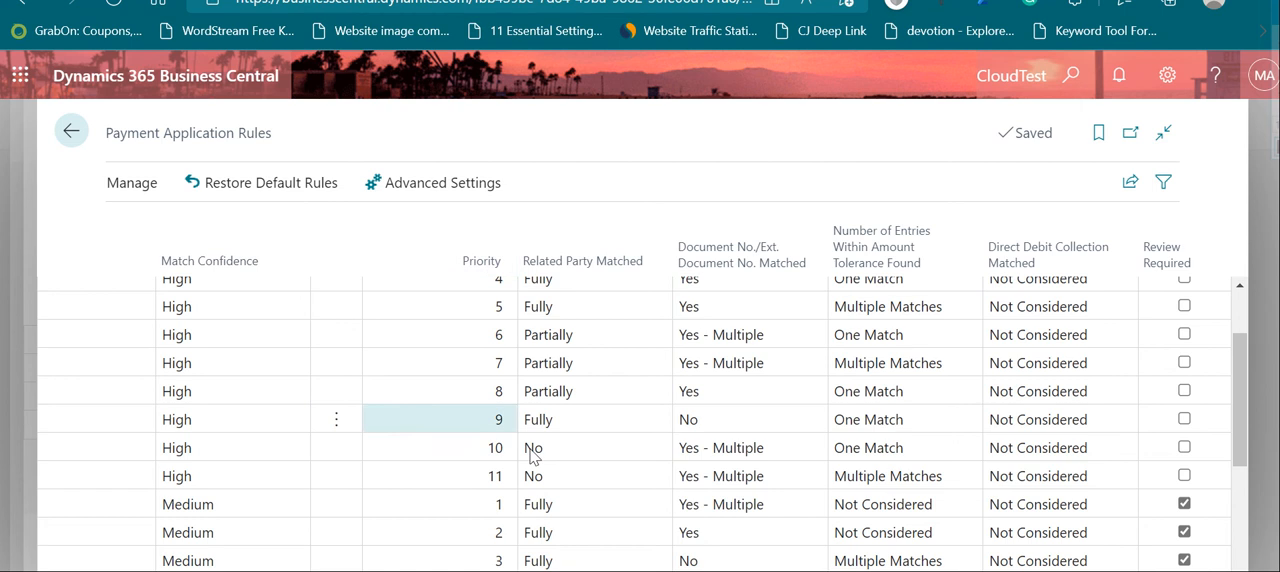
click(68, 133)
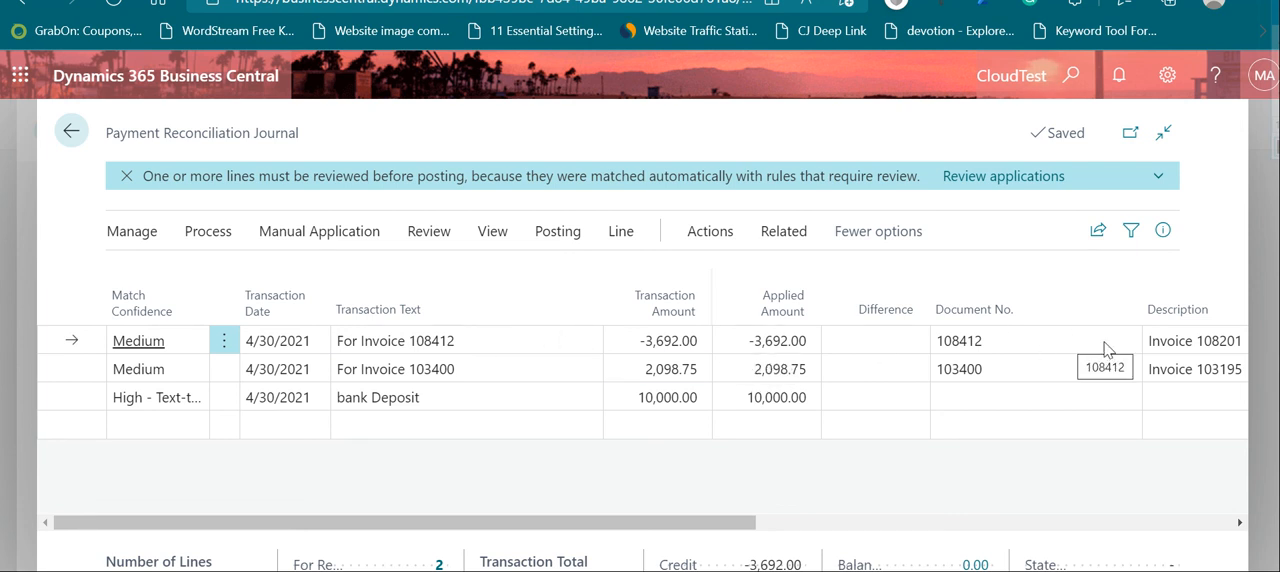
Step: Compare the first line's transaction text and amount with its document number, description, and vendor account details
click(510, 340)
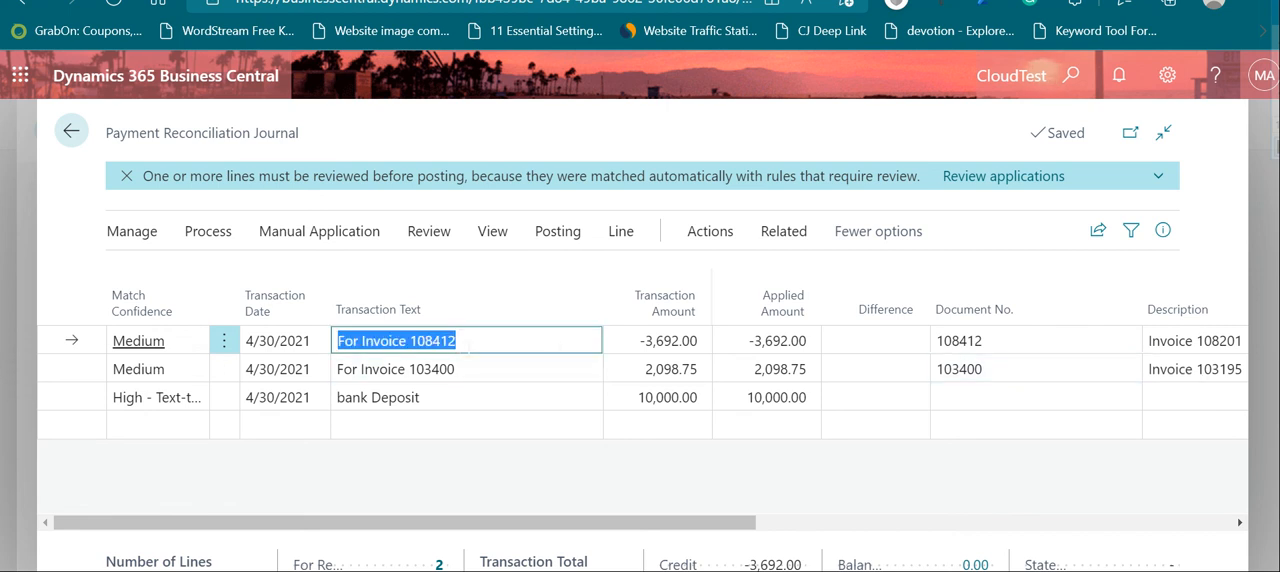
click(414, 341)
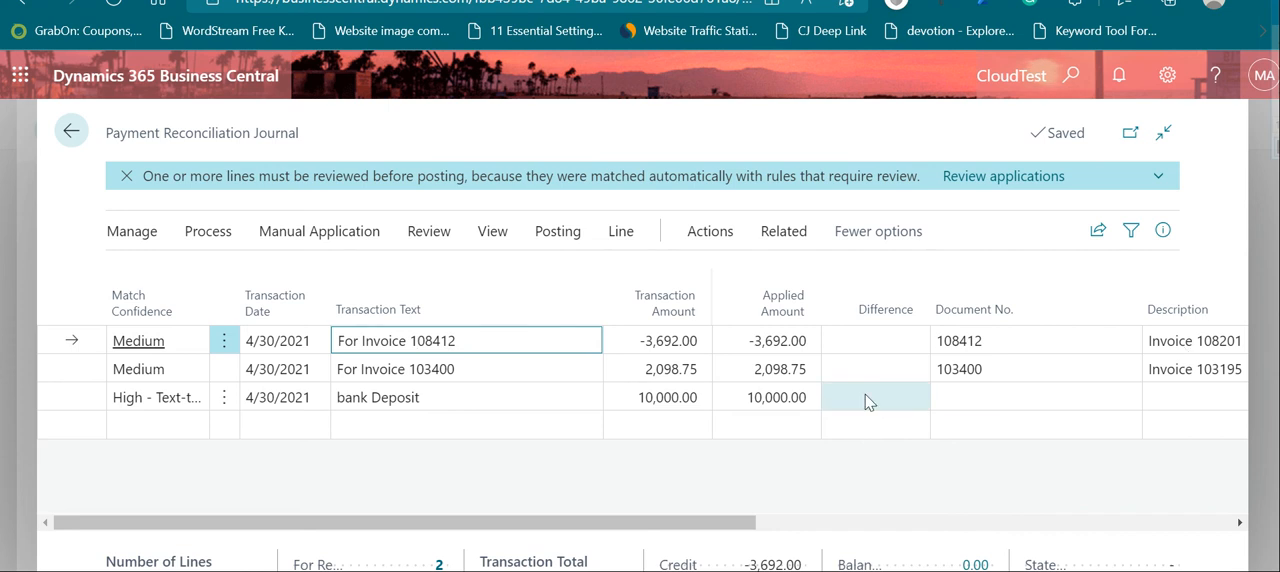
drag(727, 532, 1035, 535)
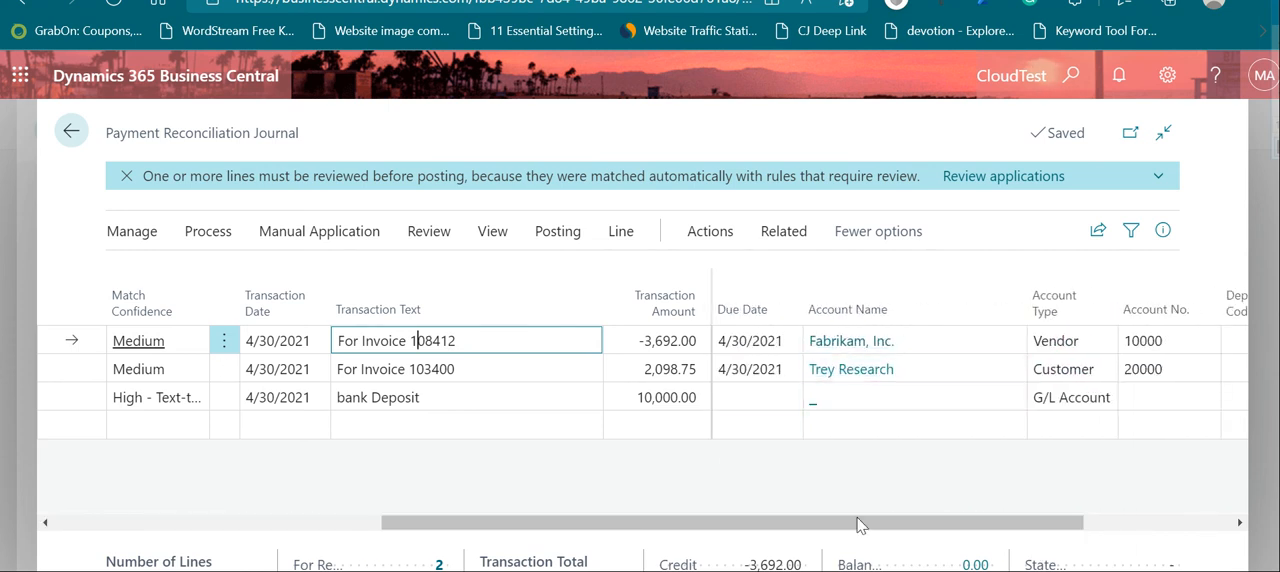
drag(857, 523, 686, 526)
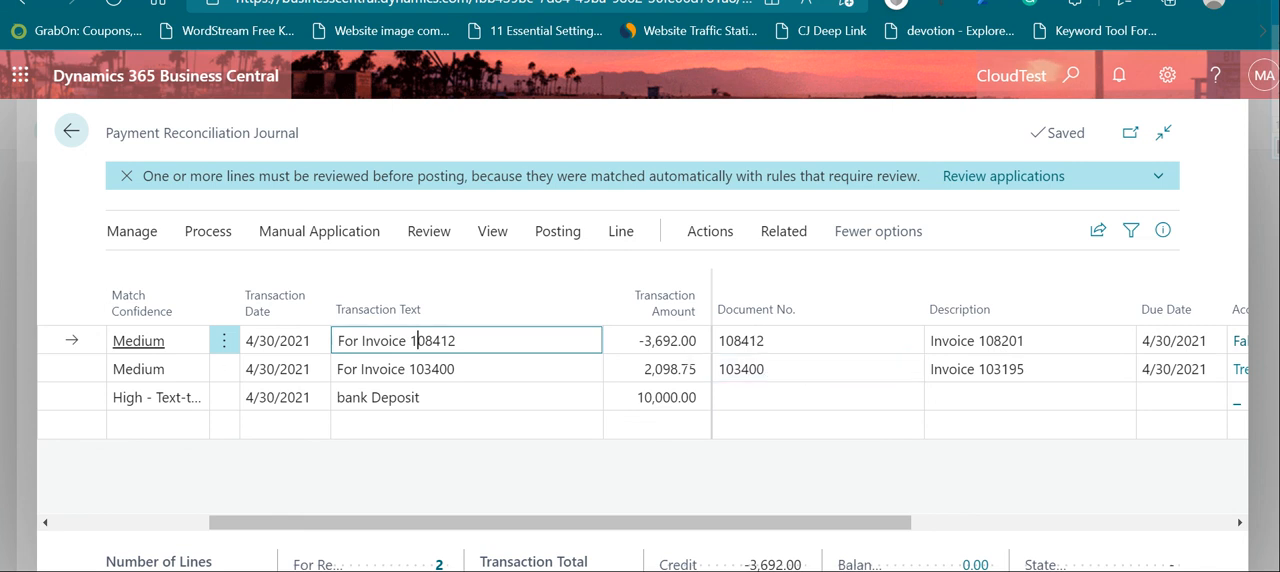
drag(774, 523, 514, 523)
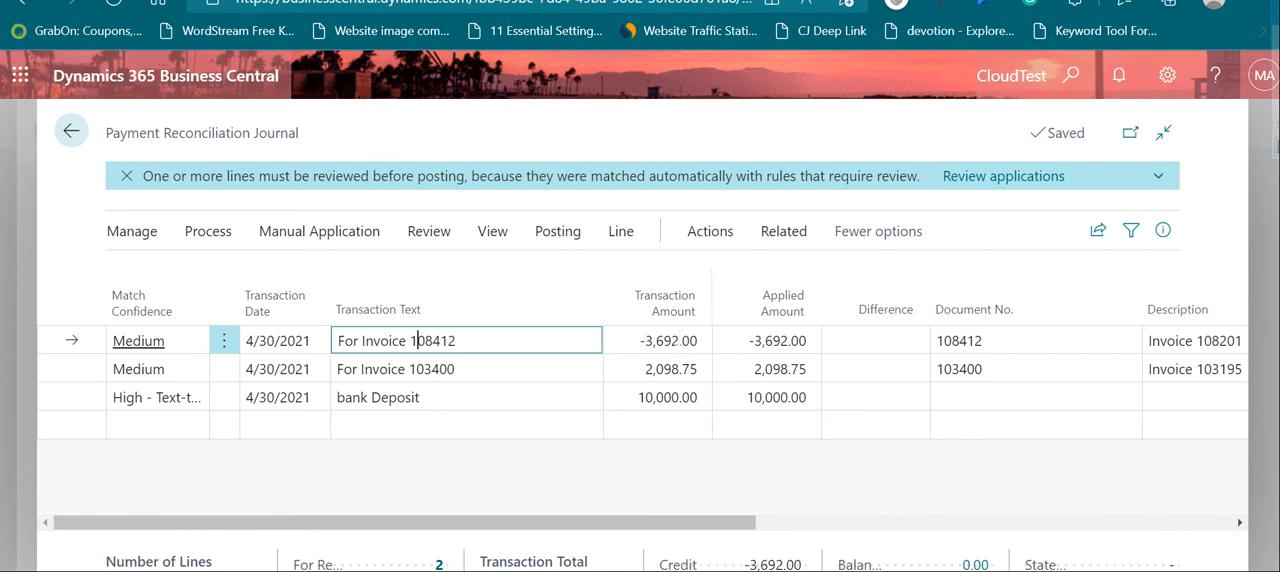
key(Tab)
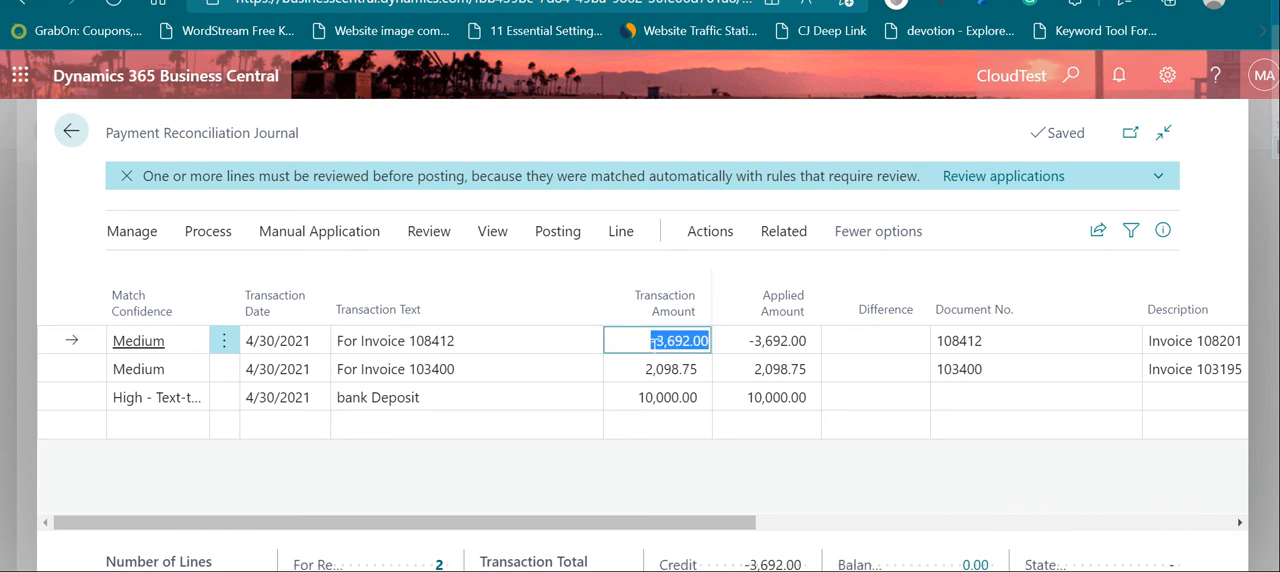
Step: Compare the second line's invoice text and transaction amount with its description, due date and customer account name
click(489, 369)
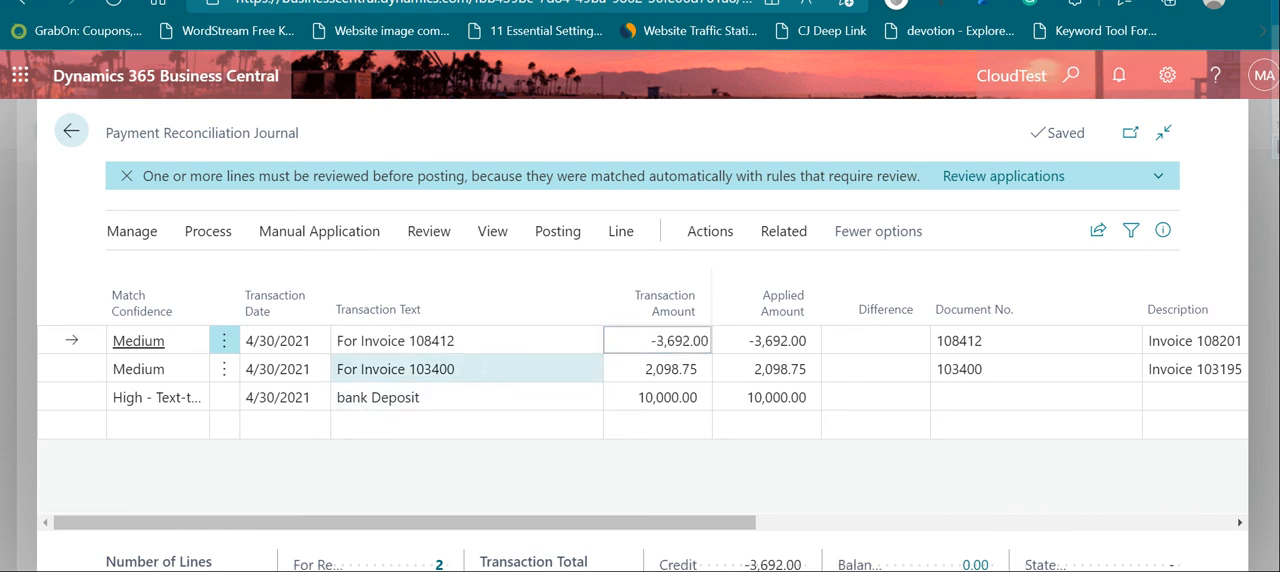
click(427, 369)
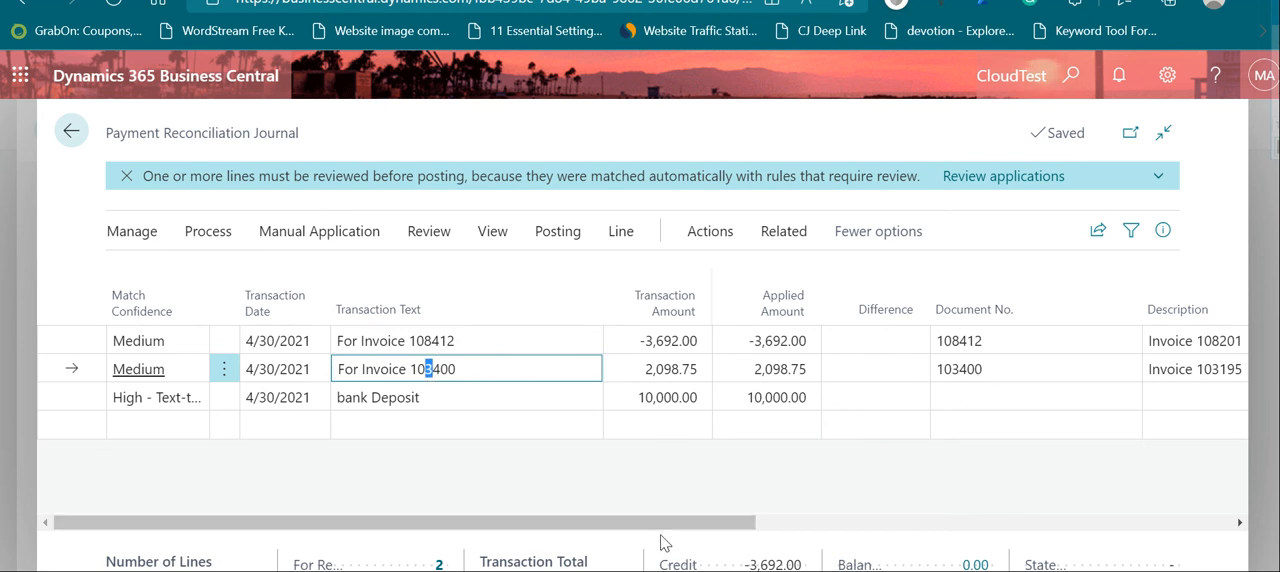
drag(694, 523, 1005, 535)
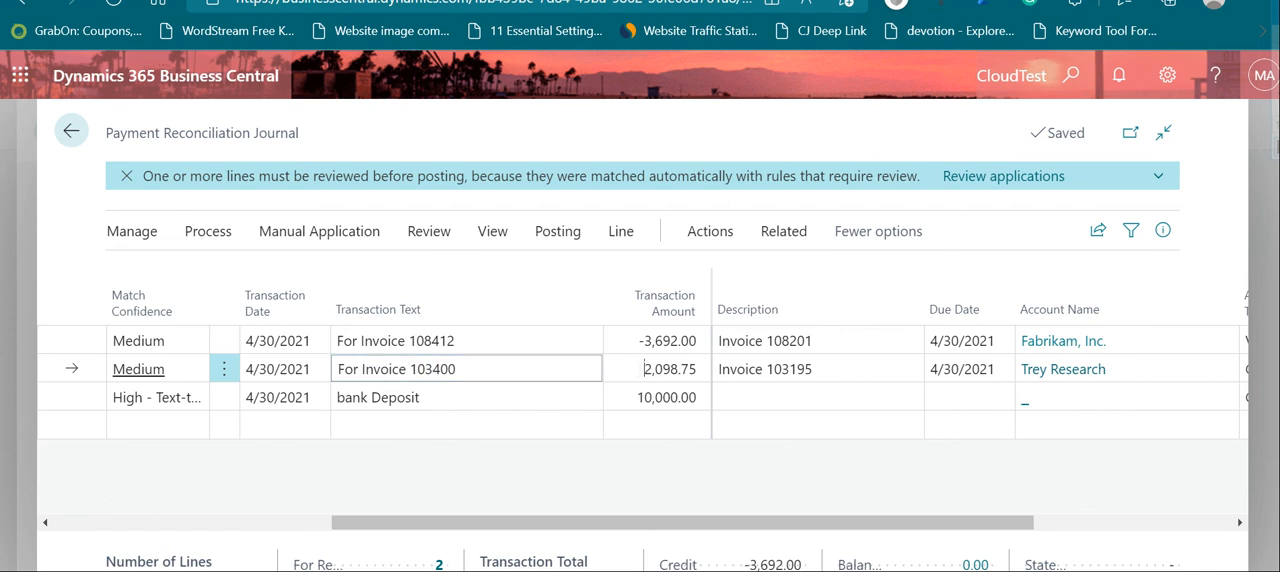
key(Tab)
drag(940, 532, 537, 505)
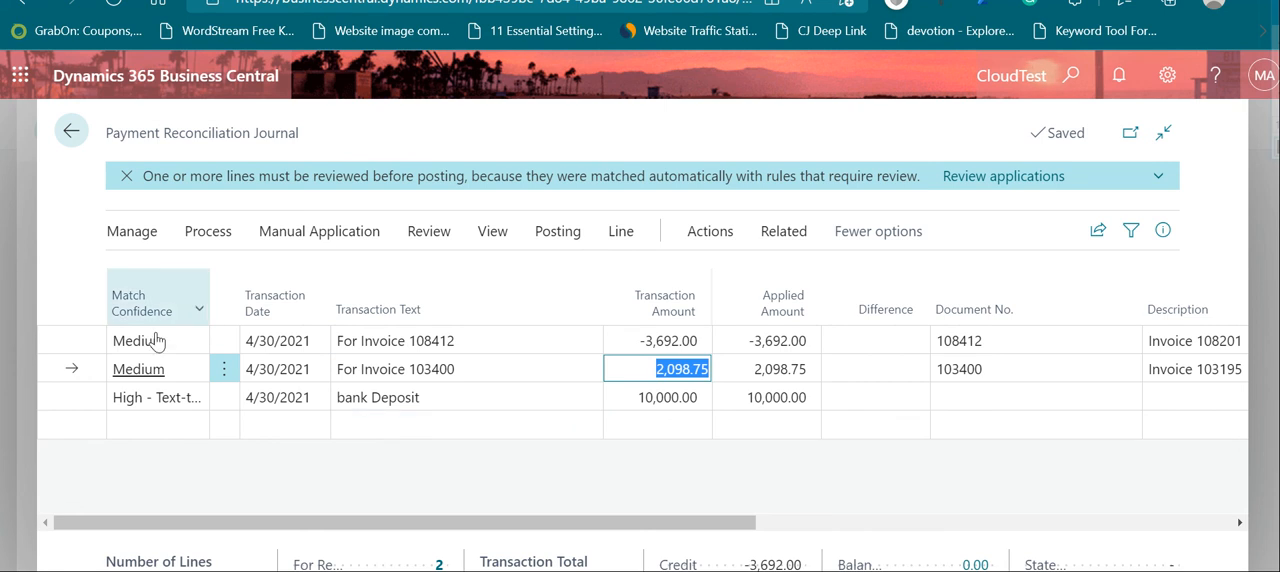
Step: Examine the transaction text and transaction amount of the bank Deposit line
click(397, 398)
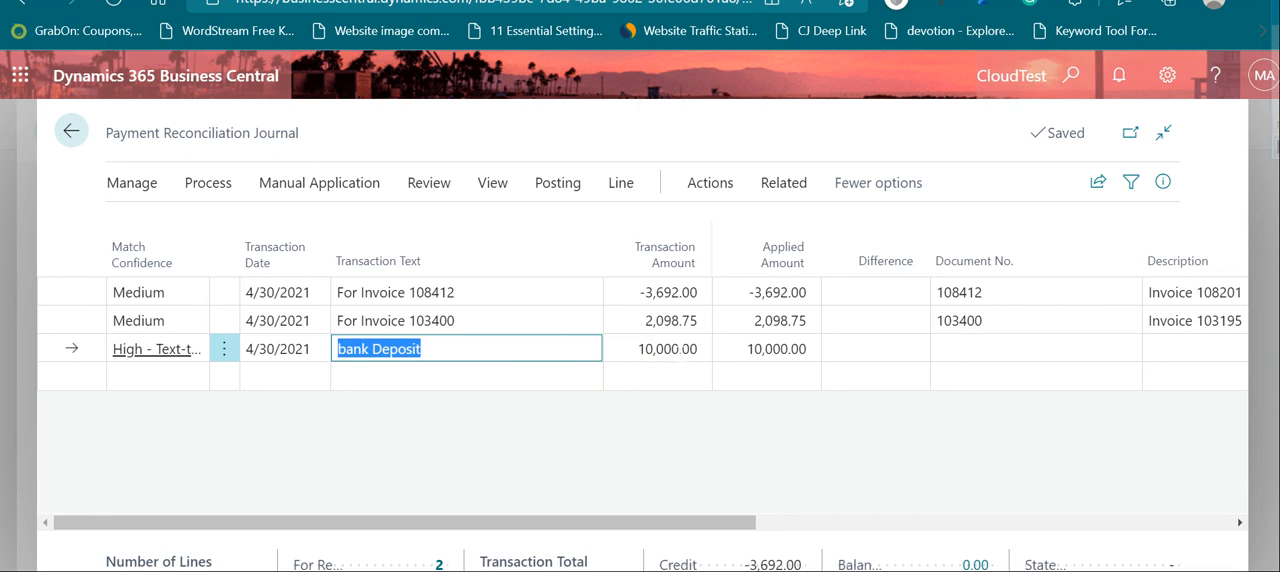
click(663, 348)
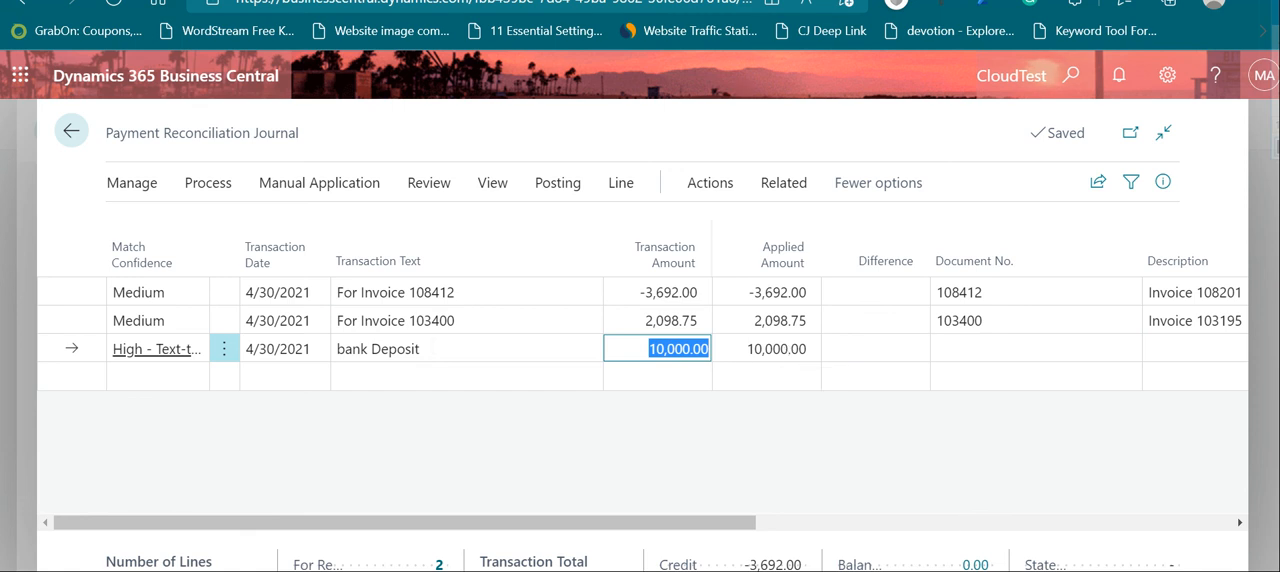
click(424, 347)
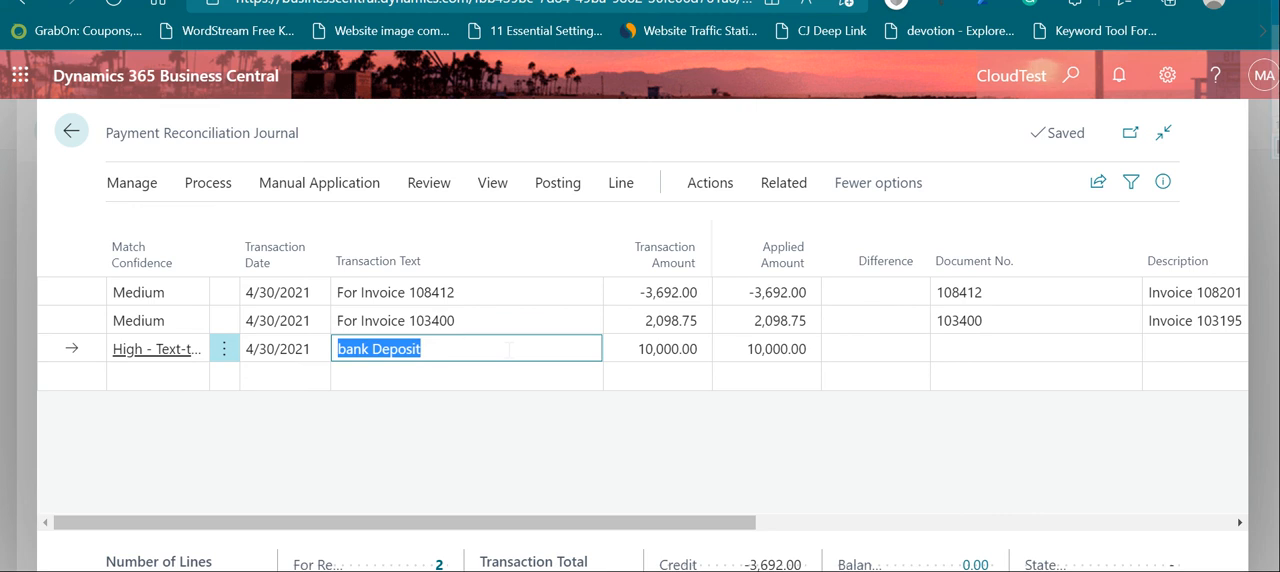
click(424, 345)
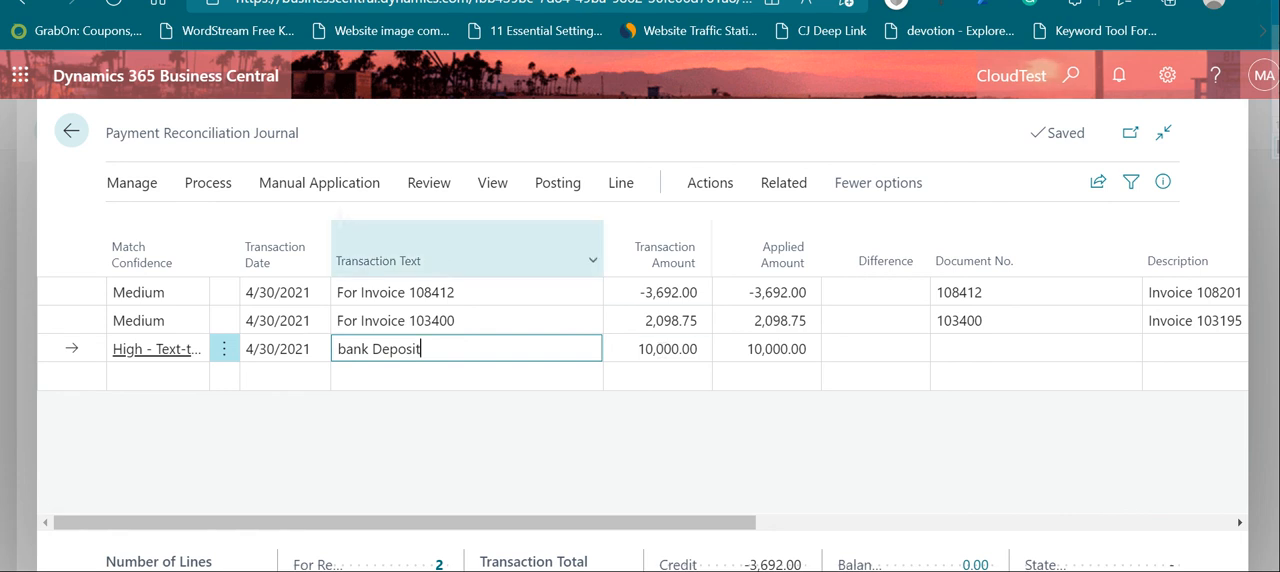
Step: Open the text-to-account mapping from the bank Deposit line and check its mapping text and credit account
click(329, 190)
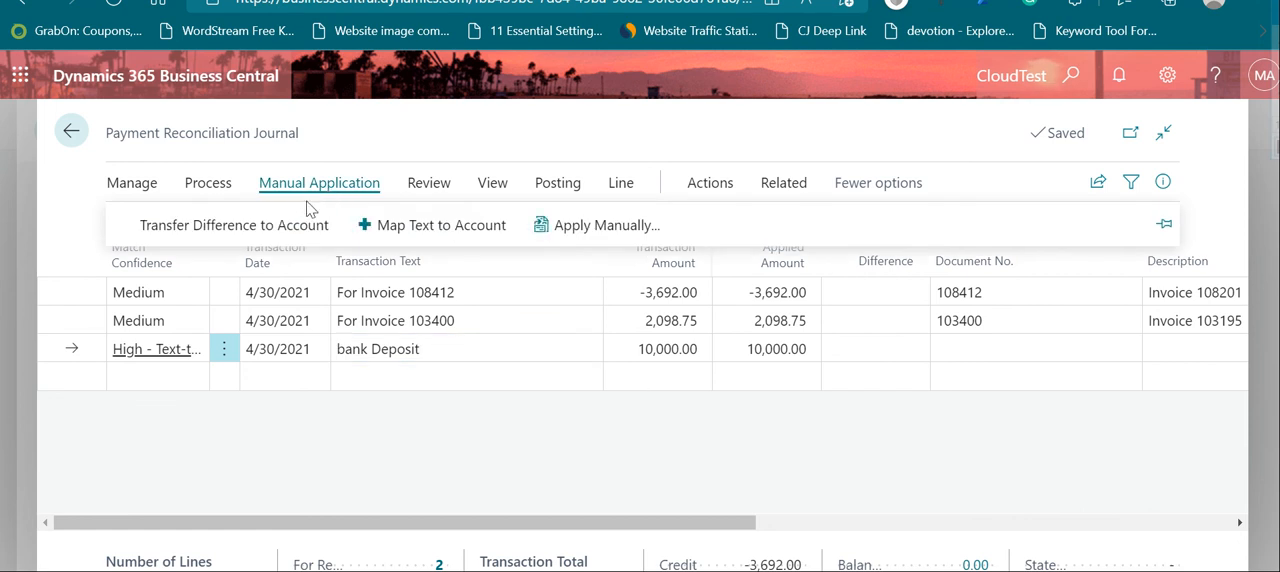
click(409, 222)
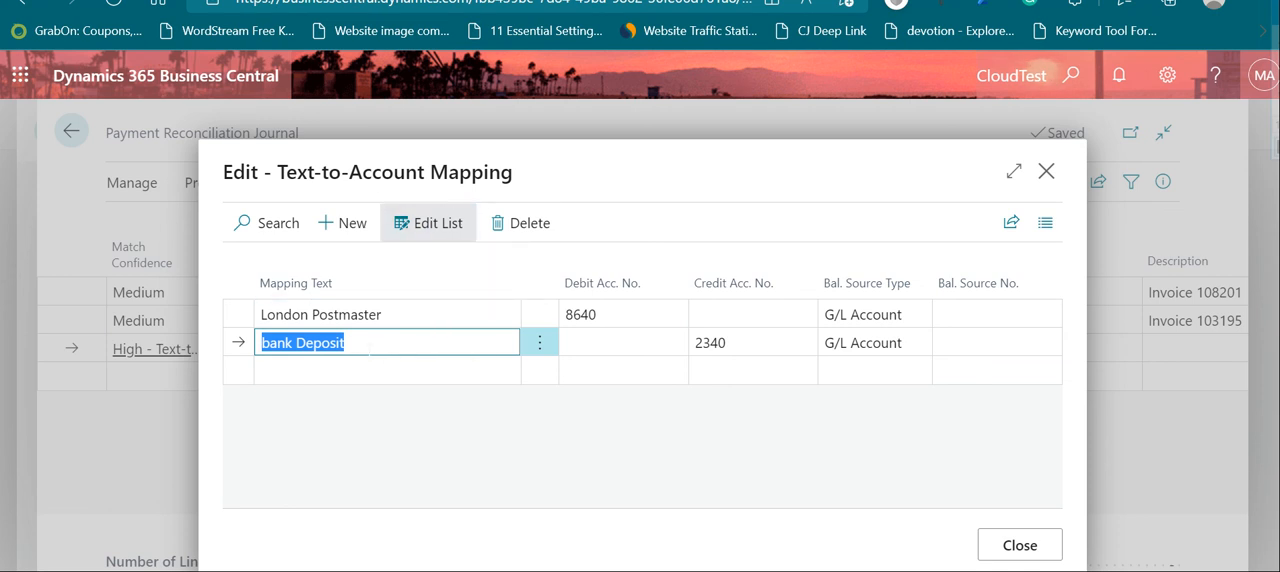
click(370, 343)
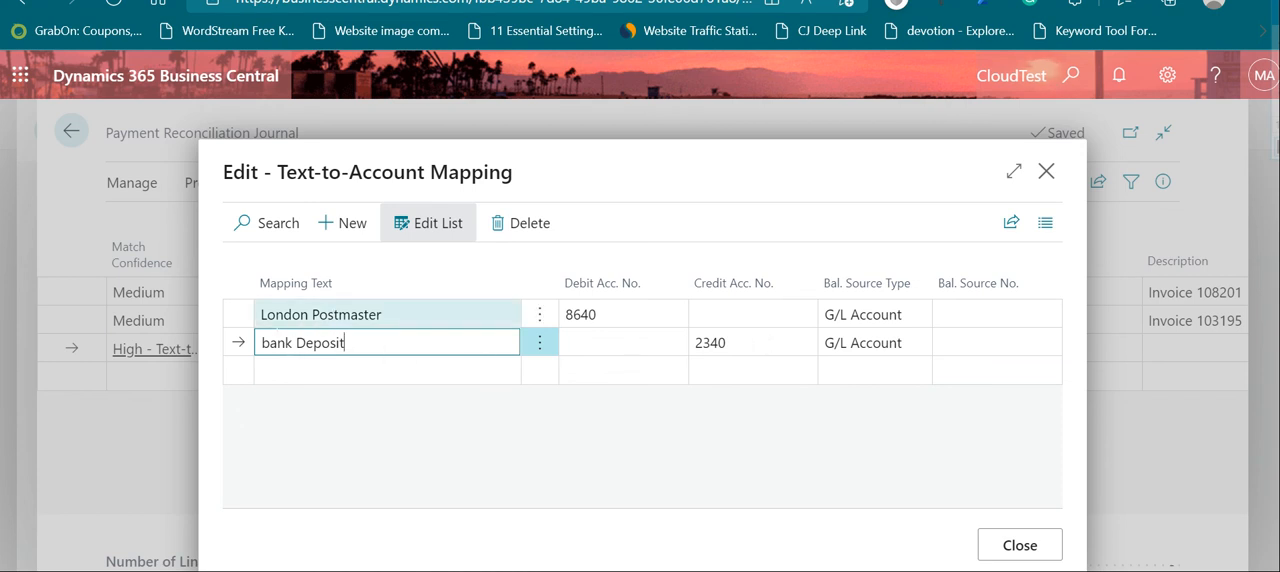
drag(345, 343, 248, 343)
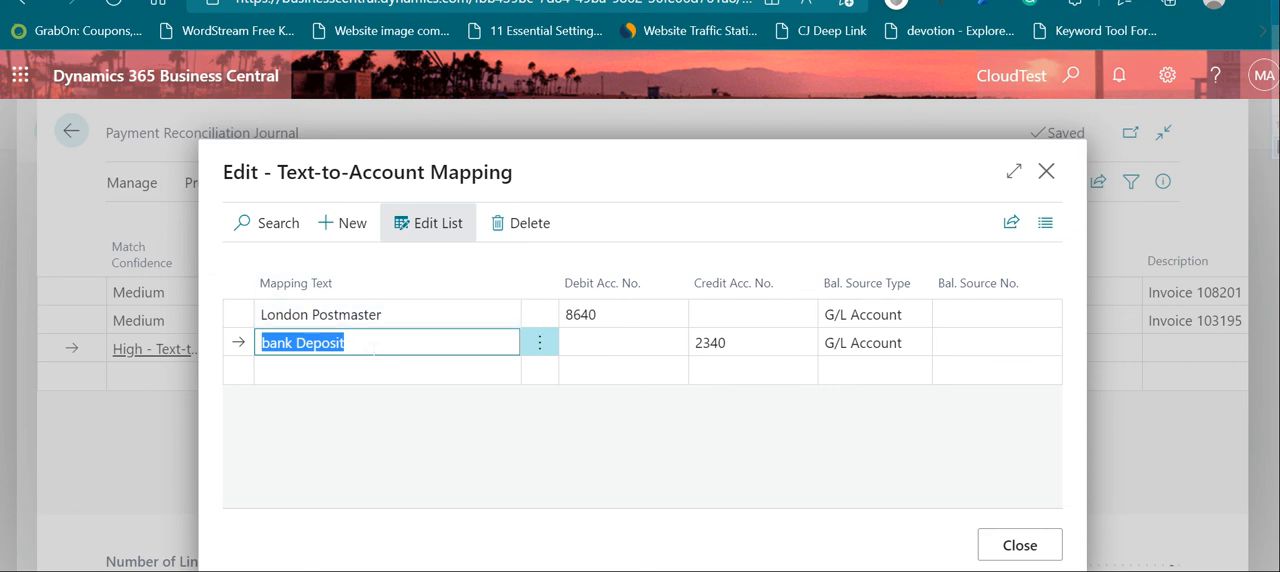
click(748, 348)
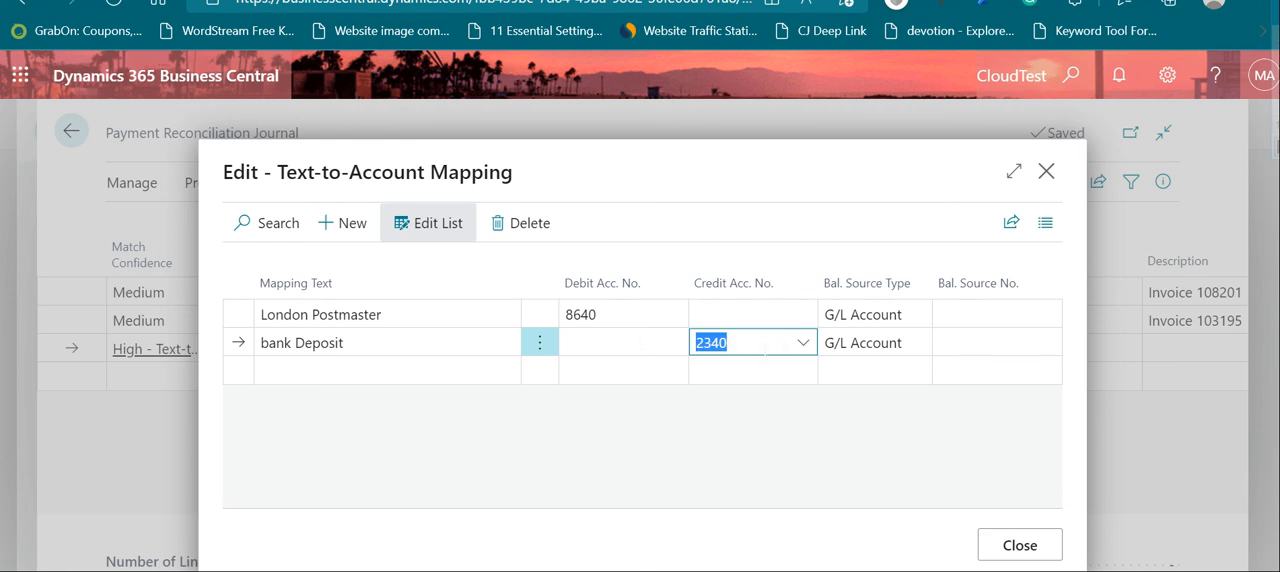
Step: Delete the bank Deposit mapping and re-apply the text-to-account mapping rules to all lines in the bank statement
click(548, 352)
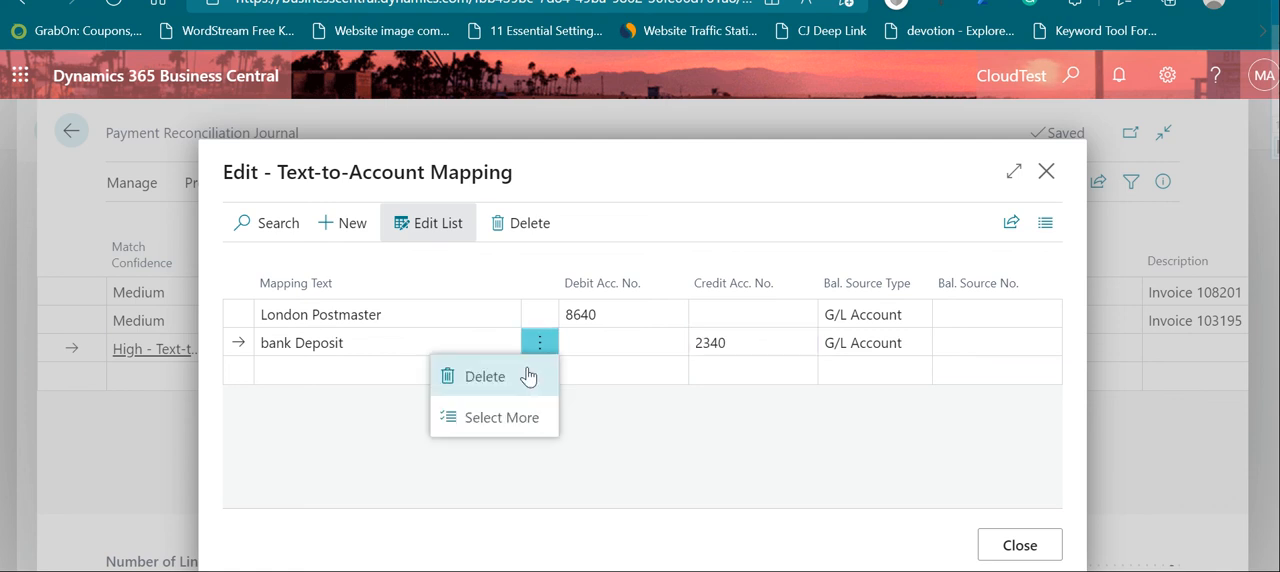
click(529, 371)
click(733, 416)
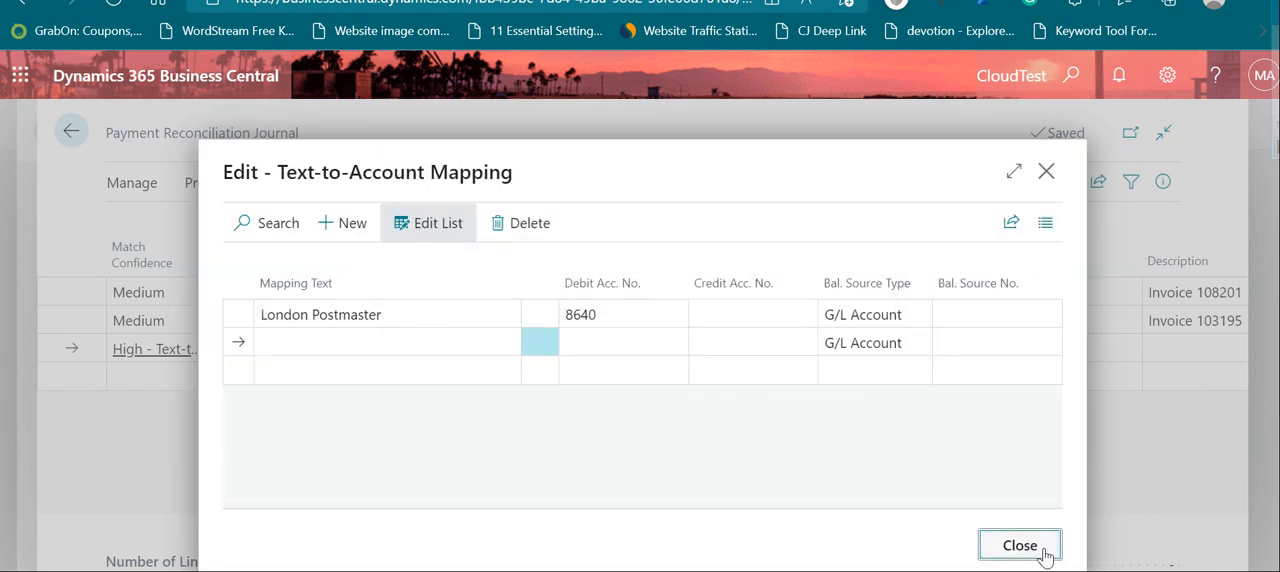
click(1004, 528)
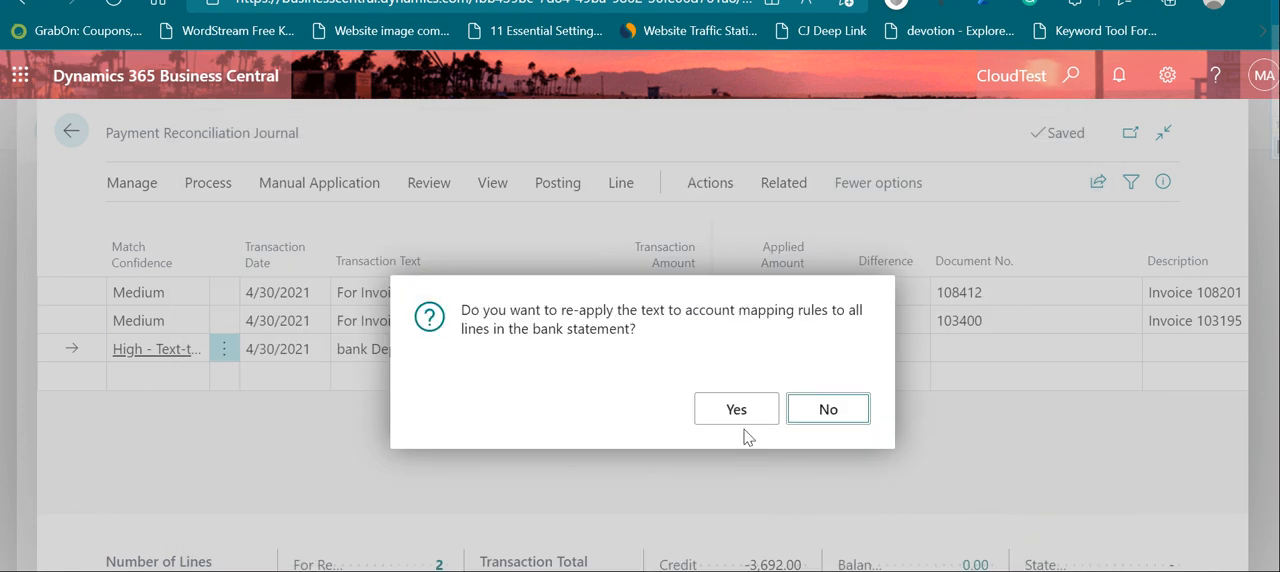
click(740, 409)
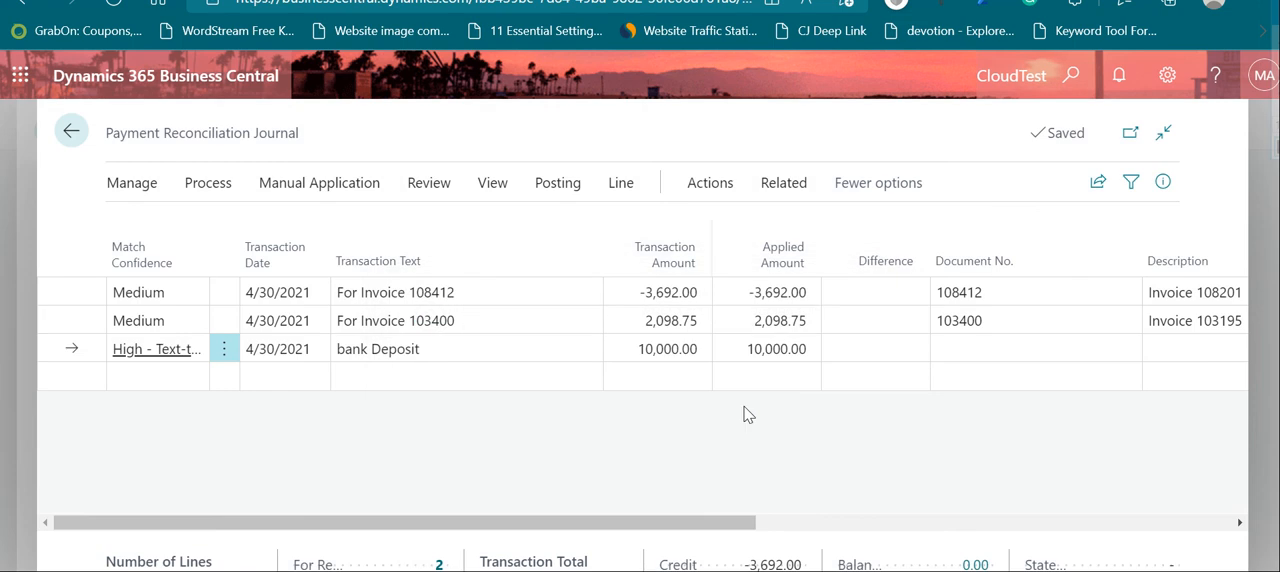
Step: Try to transfer the bank Deposit line's difference to an account, checking its applied amount and difference
click(842, 350)
click(796, 350)
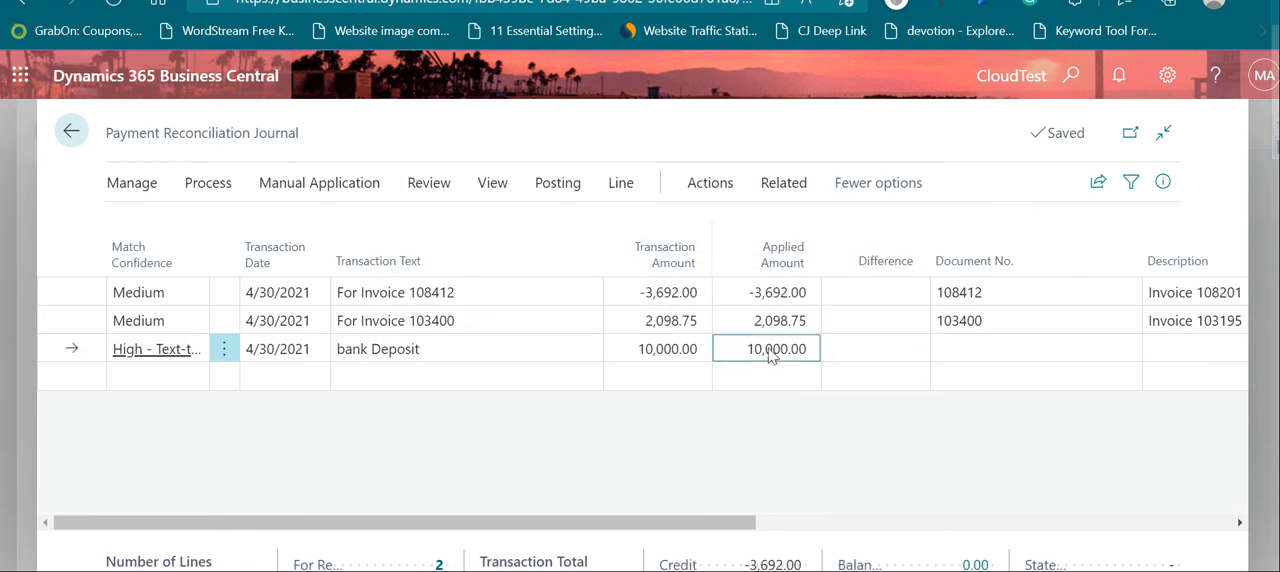
click(352, 189)
click(241, 220)
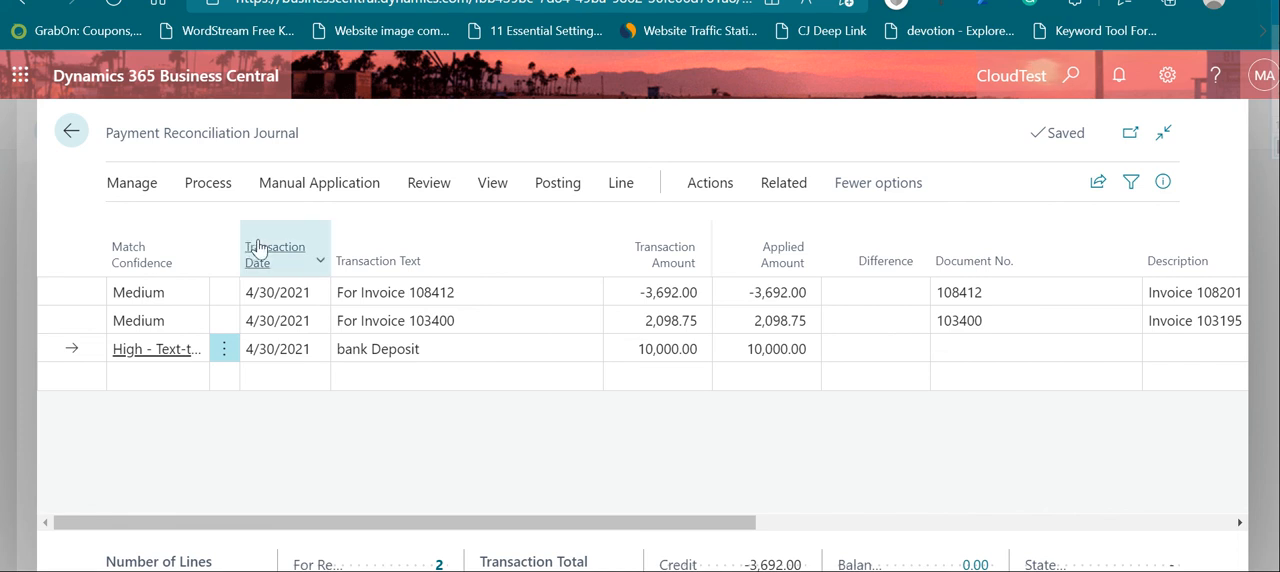
click(360, 189)
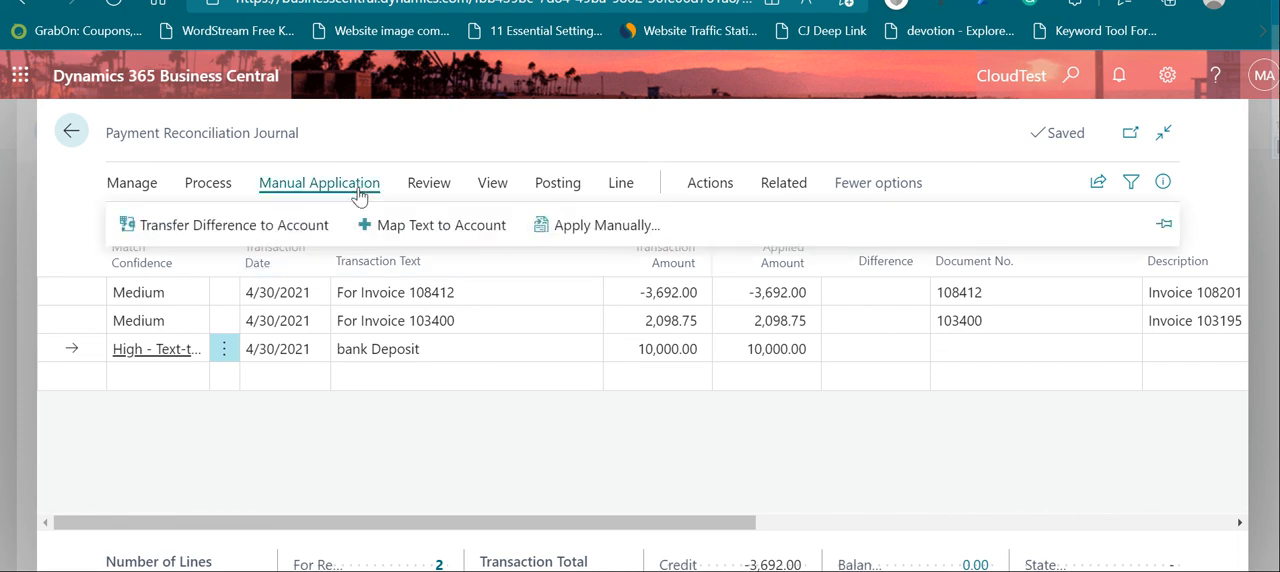
click(278, 230)
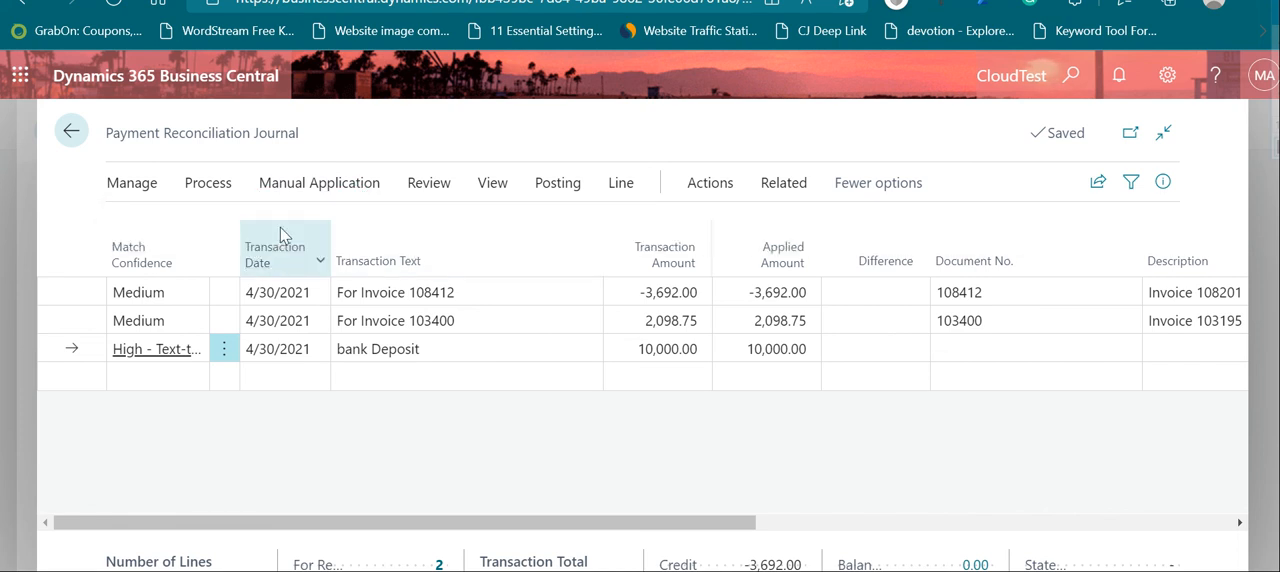
click(755, 350)
click(849, 350)
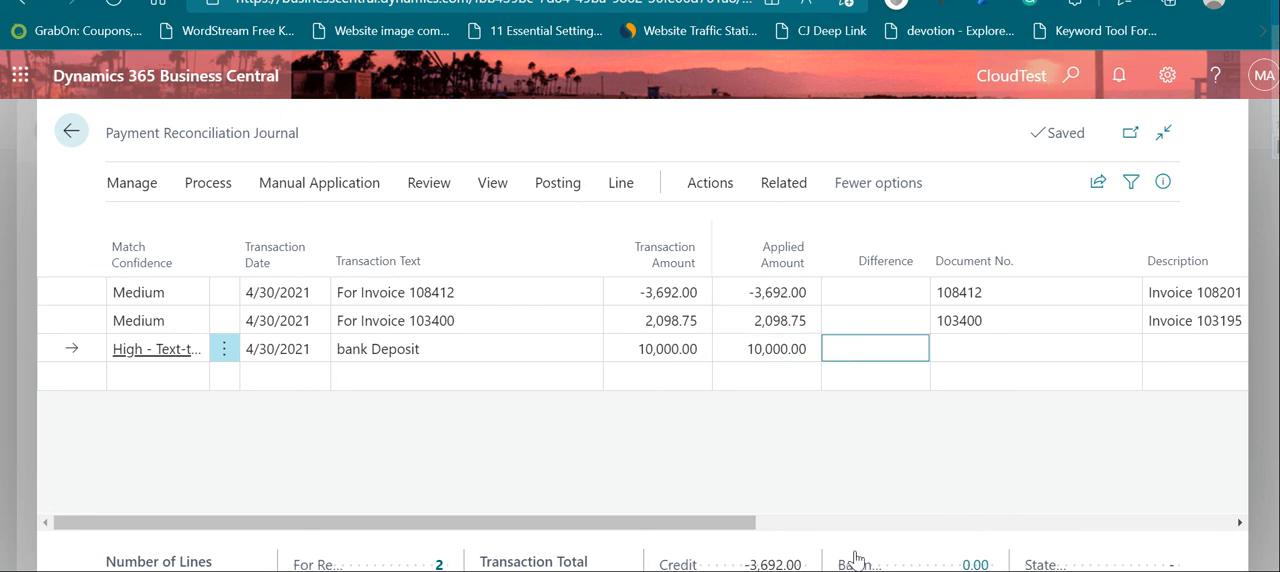
click(786, 348)
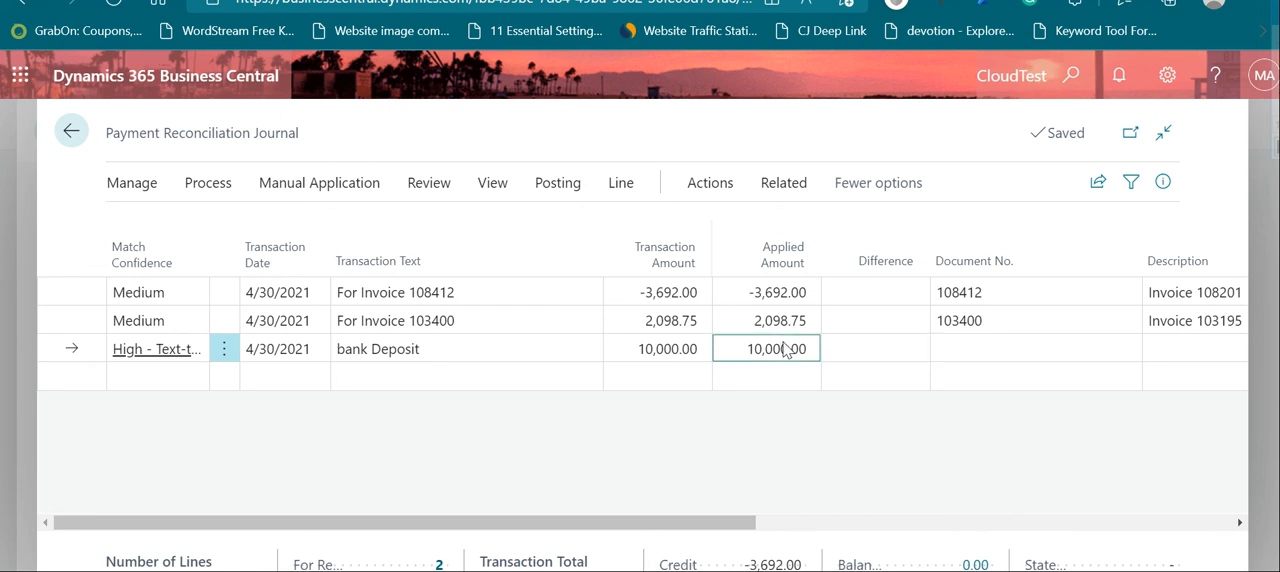
Step: Map the bank Deposit text to credit G/L account 5120 Mortgage and re-apply the mapping rules to all statement lines
click(334, 194)
click(406, 229)
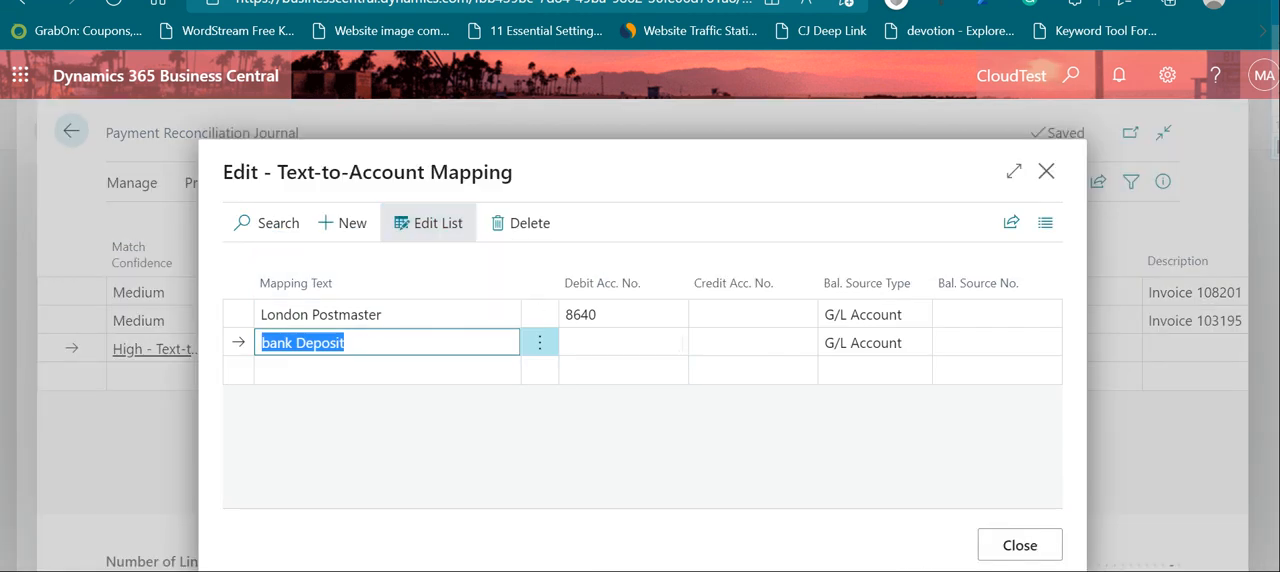
click(760, 342)
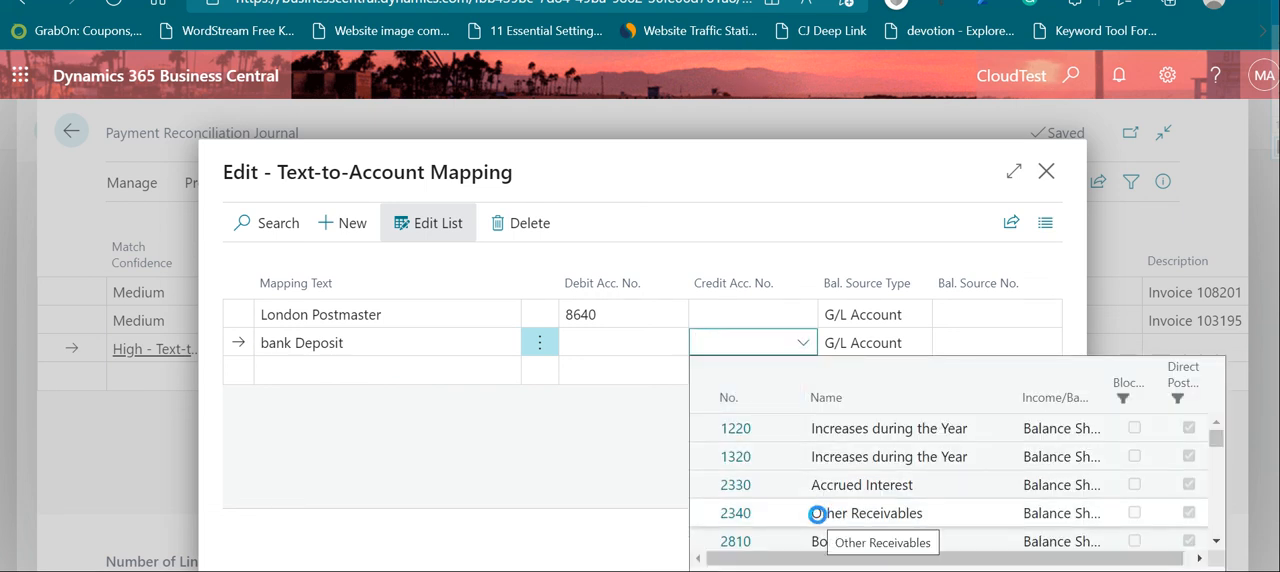
scroll(817, 515, down, 1)
scroll(817, 515, down, 2)
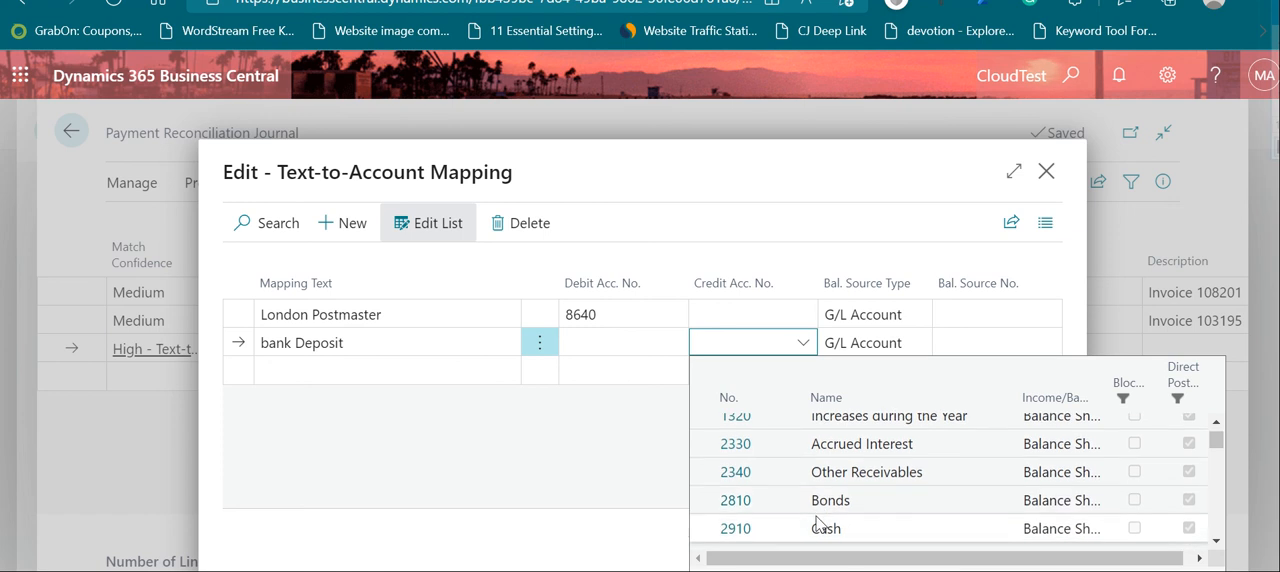
scroll(817, 521, down, 2)
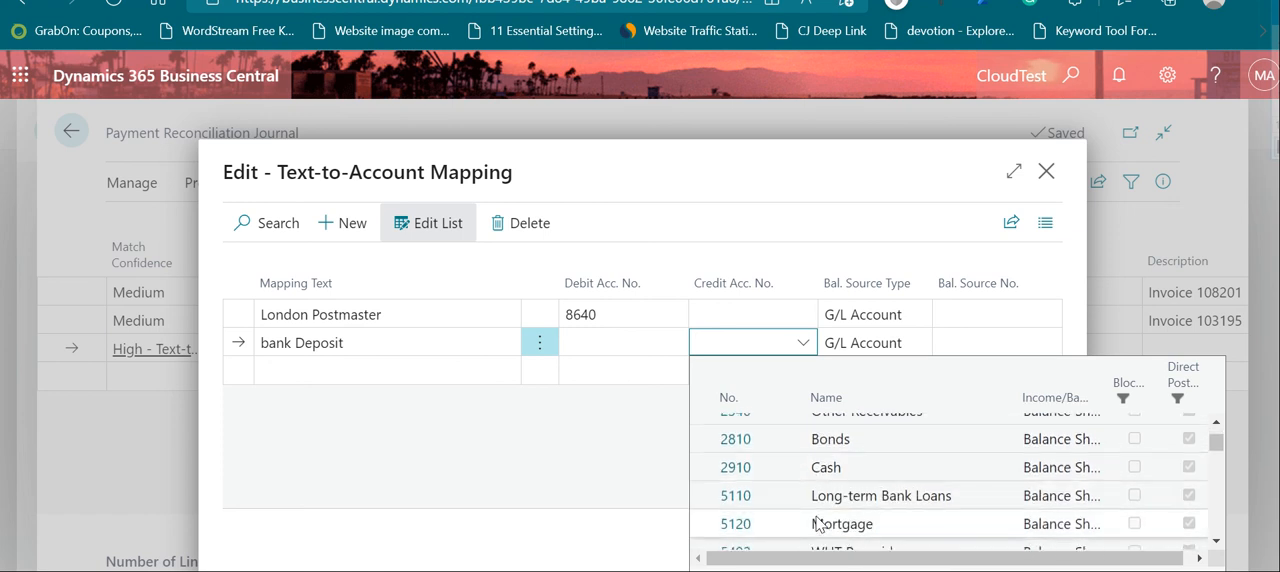
click(765, 523)
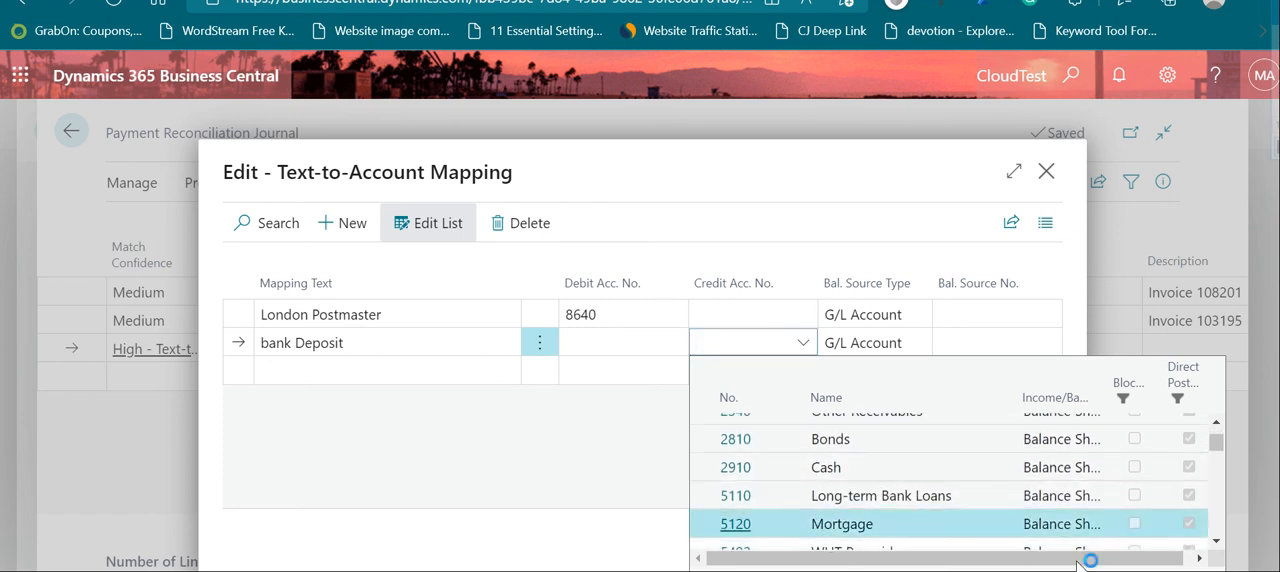
click(886, 350)
click(886, 346)
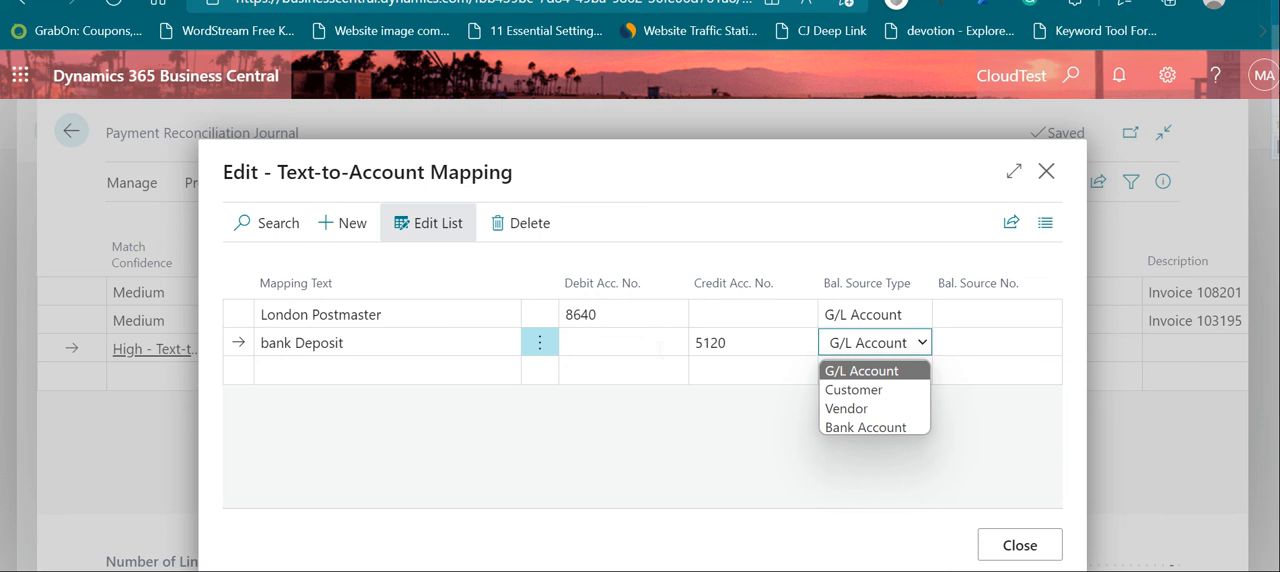
click(1015, 545)
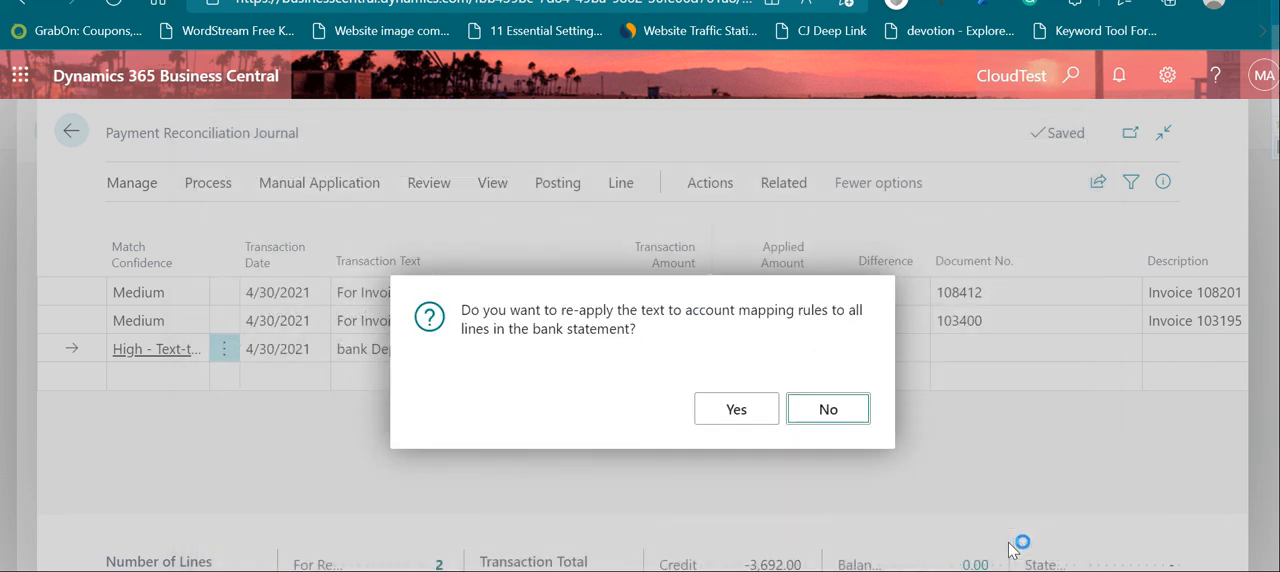
click(721, 421)
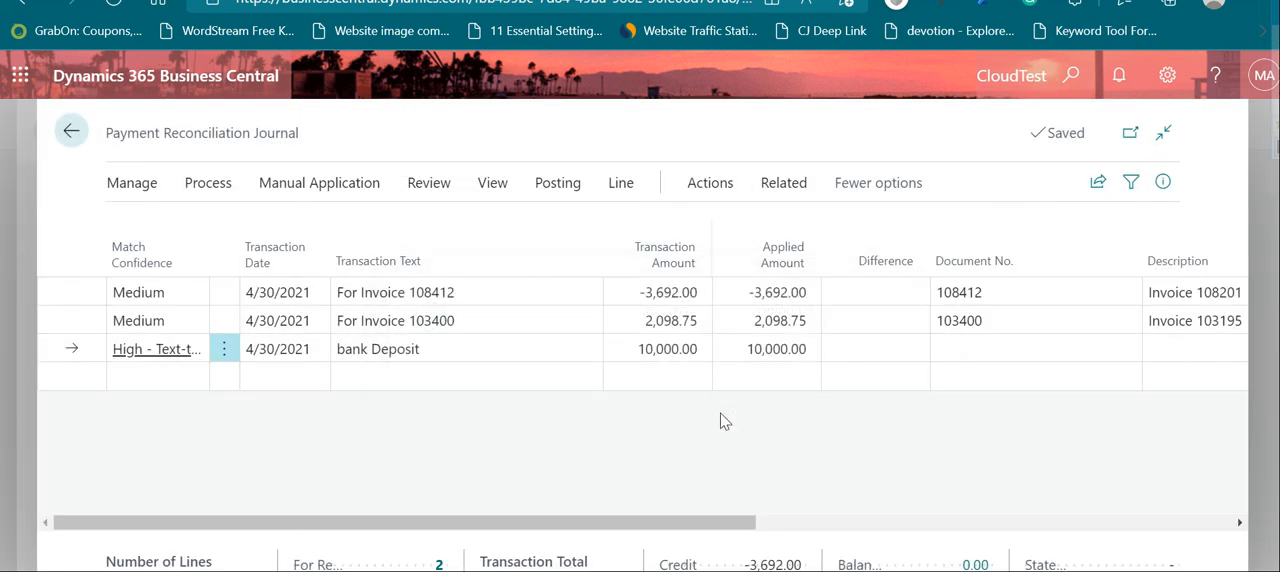
Step: Run automatic application on the payment reconciliation journal lines
click(290, 186)
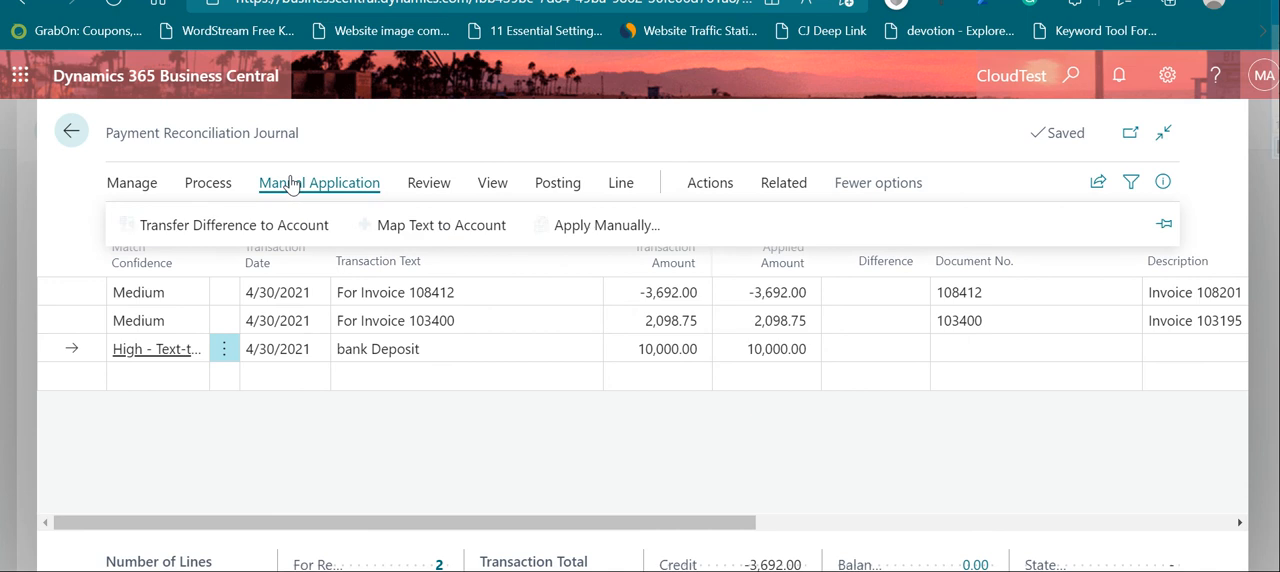
click(236, 186)
click(440, 226)
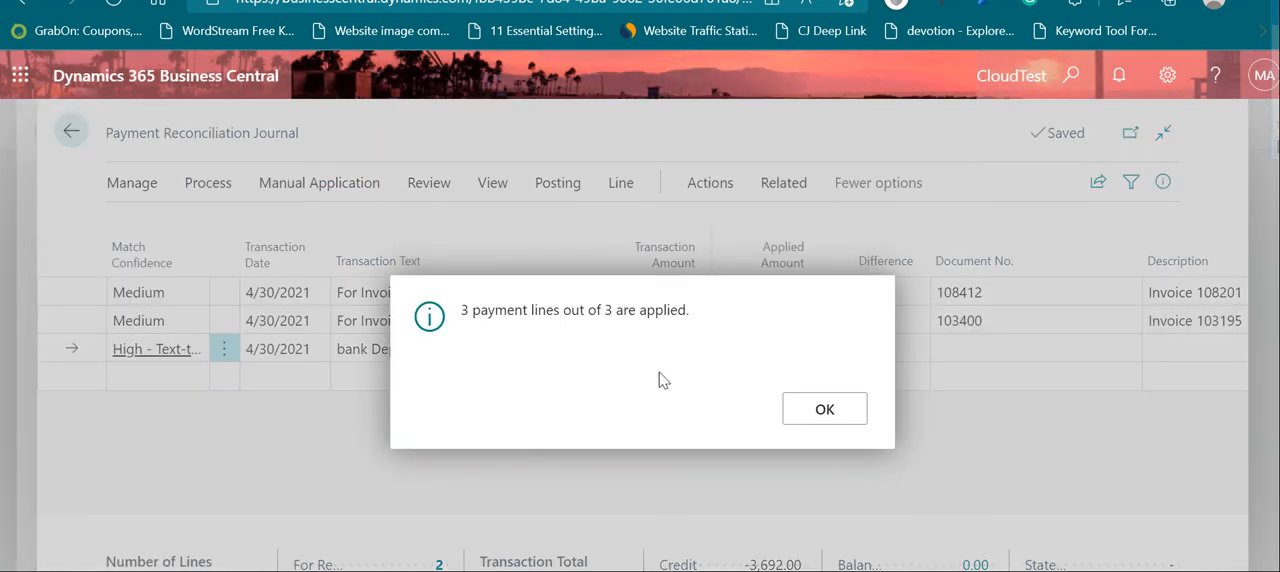
click(826, 414)
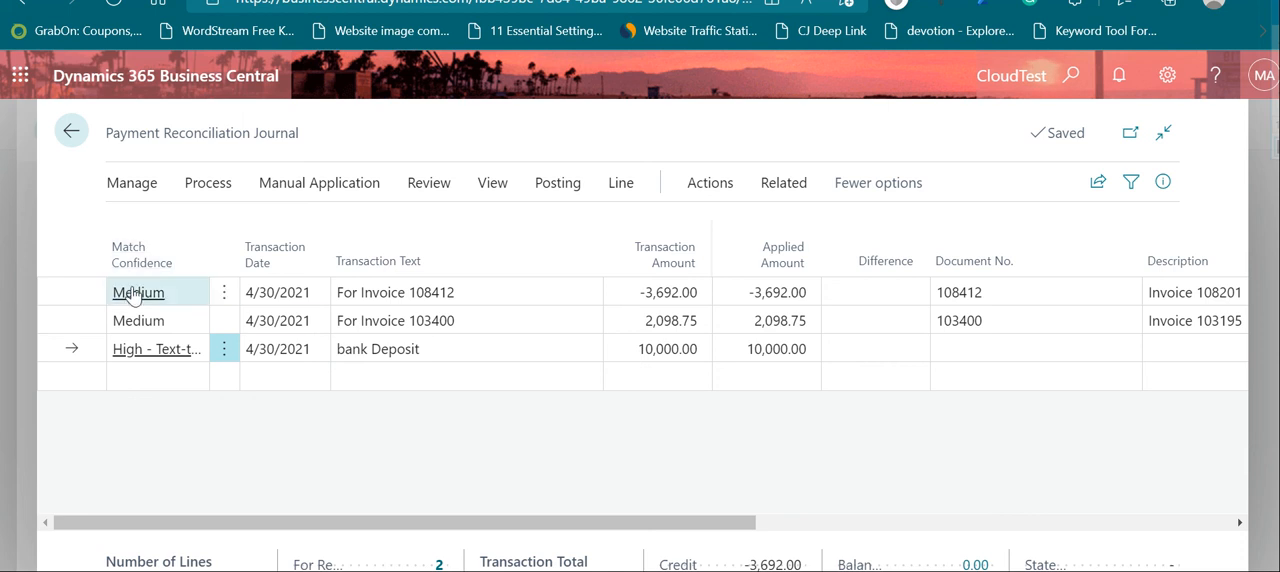
click(135, 188)
click(208, 190)
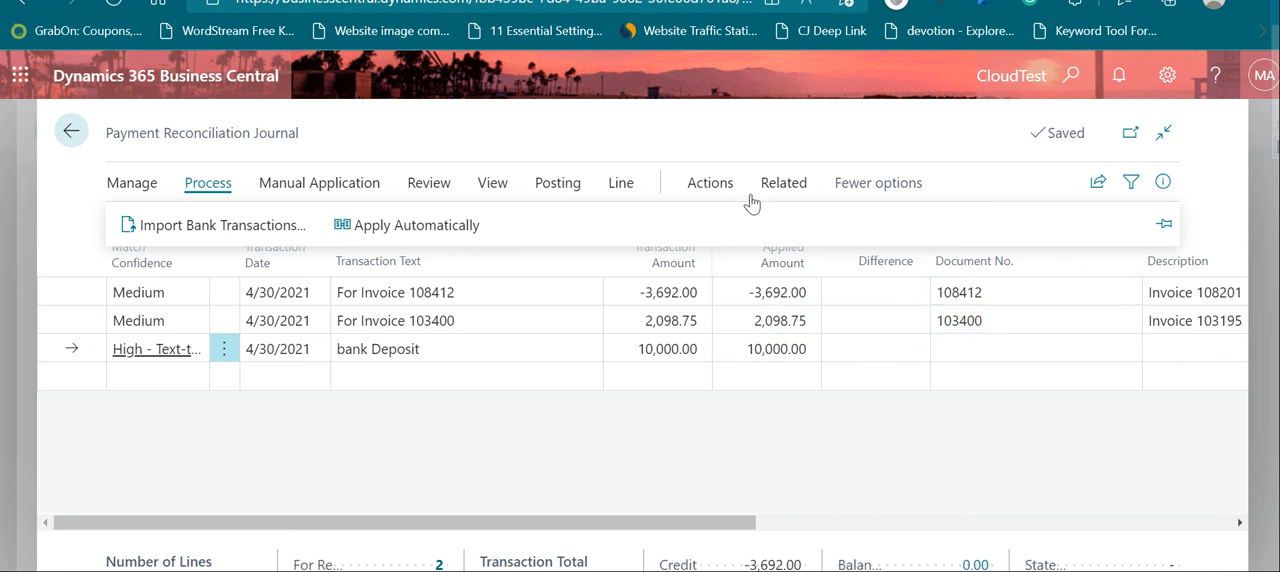
click(350, 190)
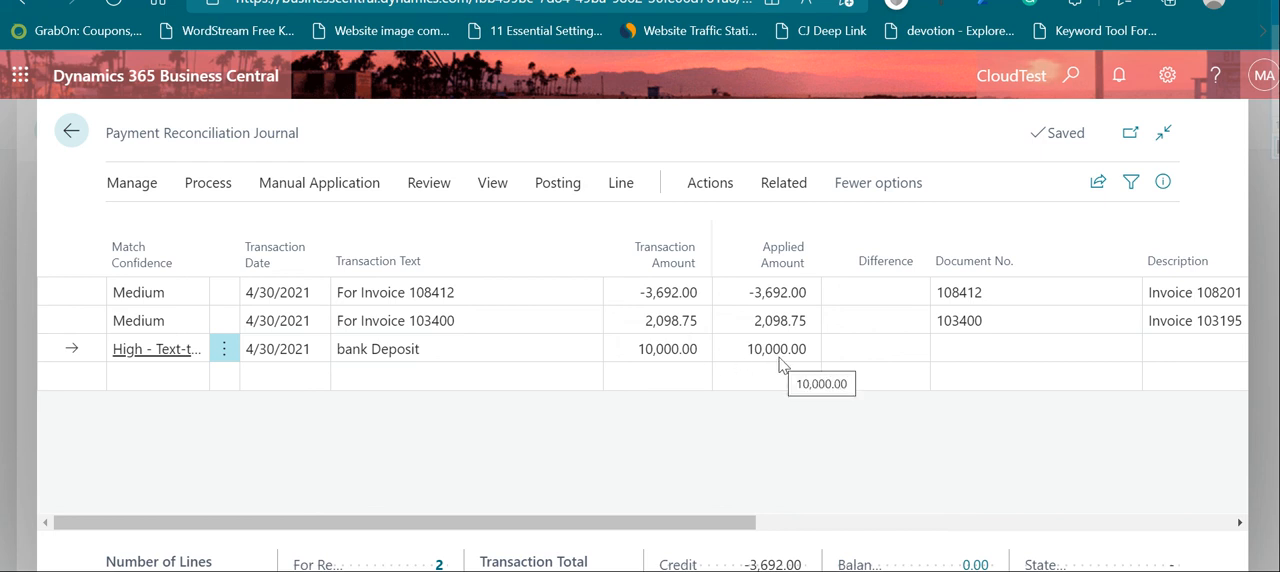
Step: Remove the applied entry from the bank Deposit line in its payment application
click(165, 350)
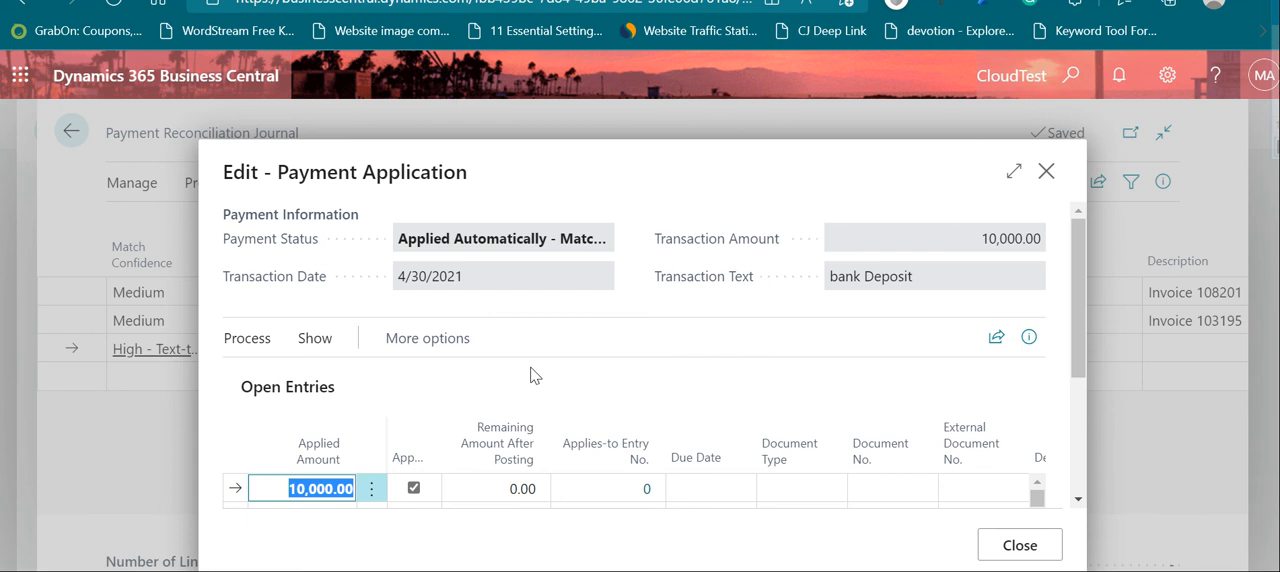
click(413, 487)
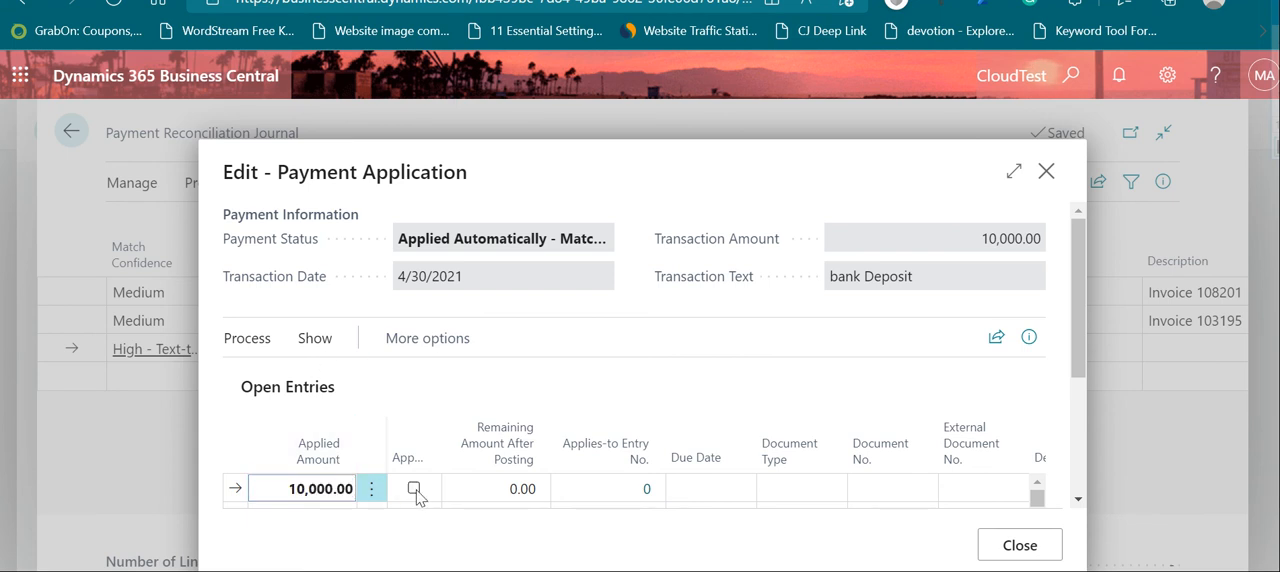
click(1020, 545)
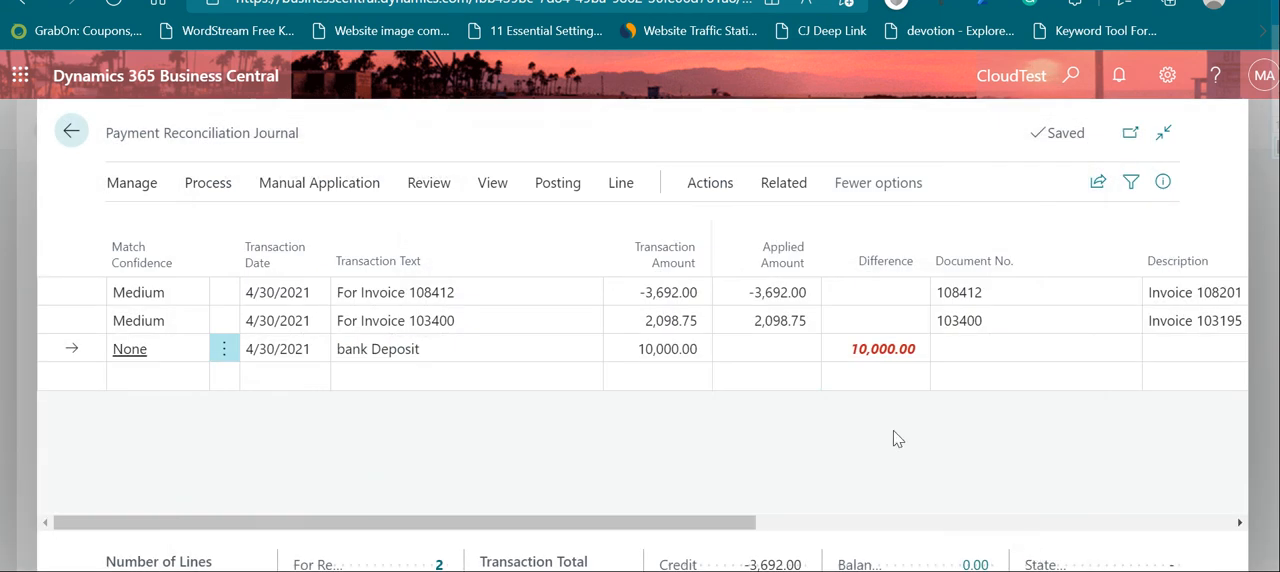
Step: Transfer the bank Deposit line's difference to G/L account 1220, keeping the description bank Deposit
click(873, 349)
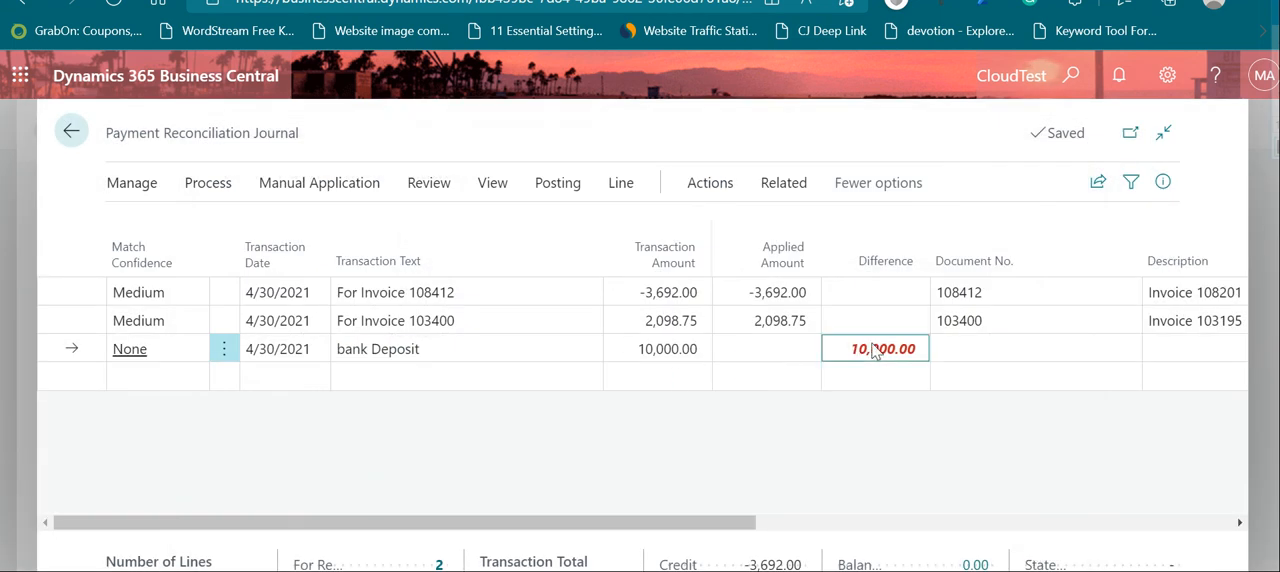
click(420, 349)
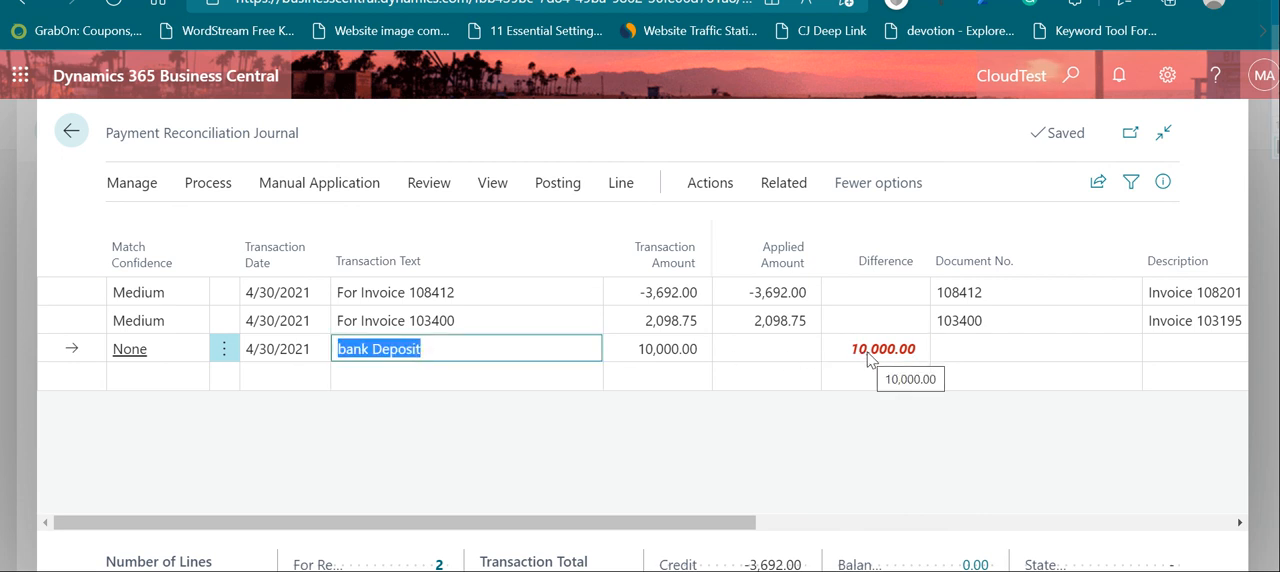
click(421, 349)
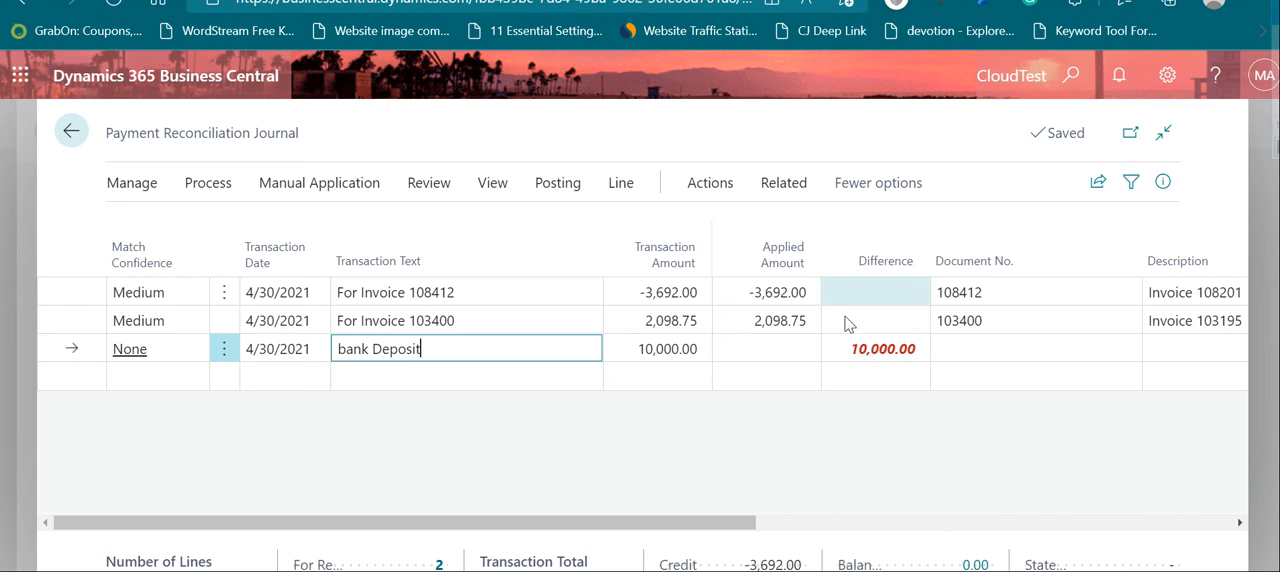
click(883, 356)
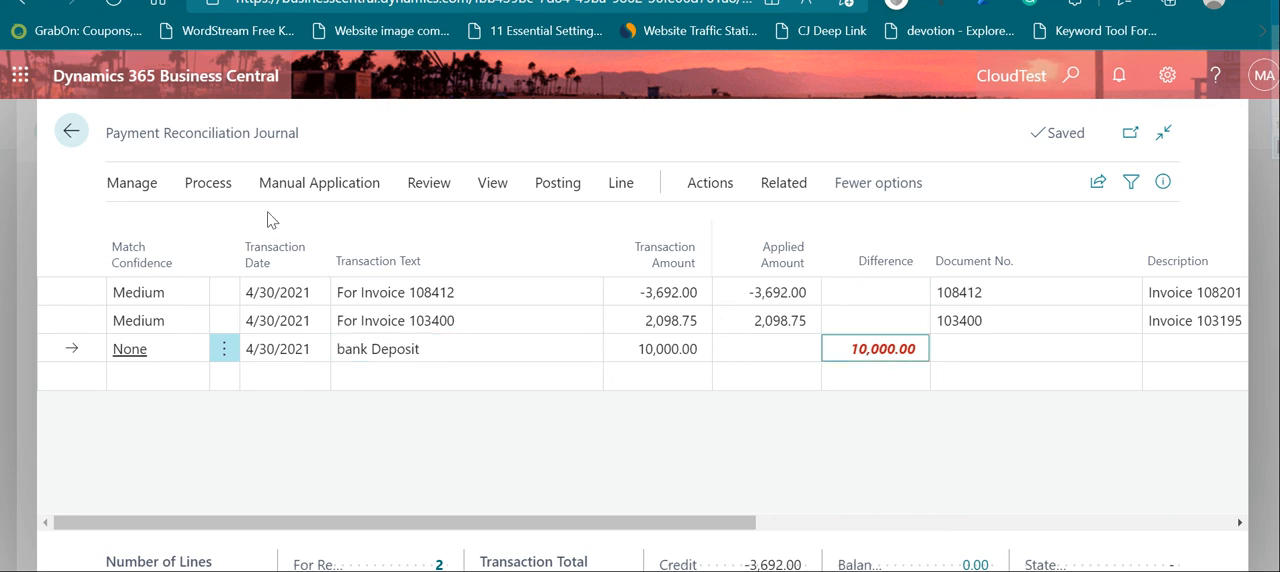
click(313, 186)
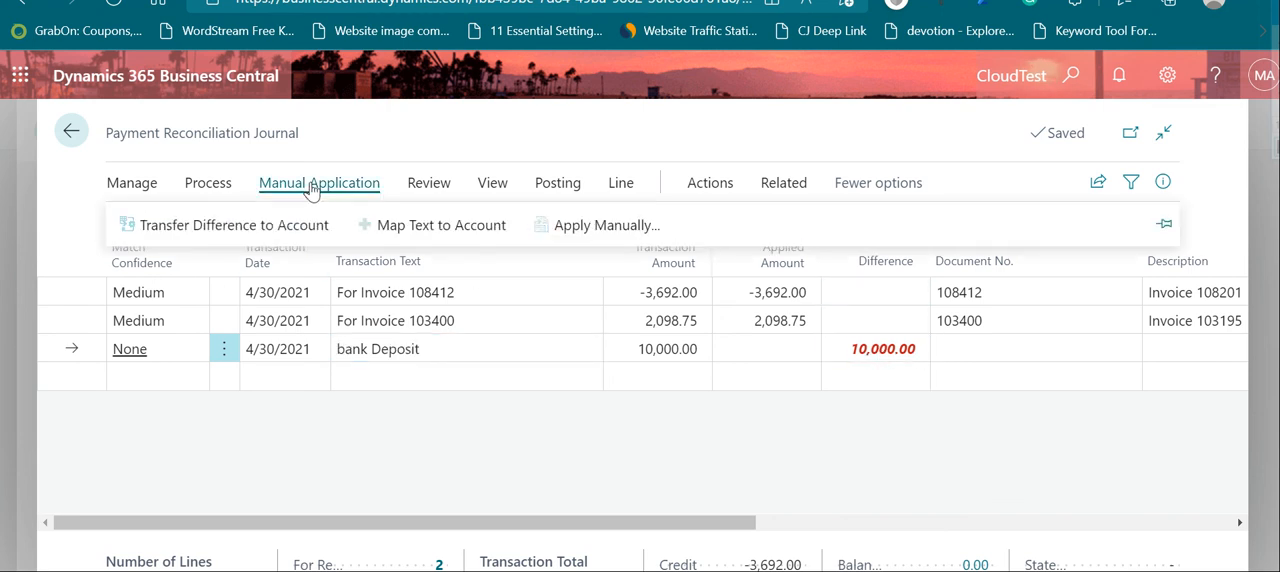
click(249, 229)
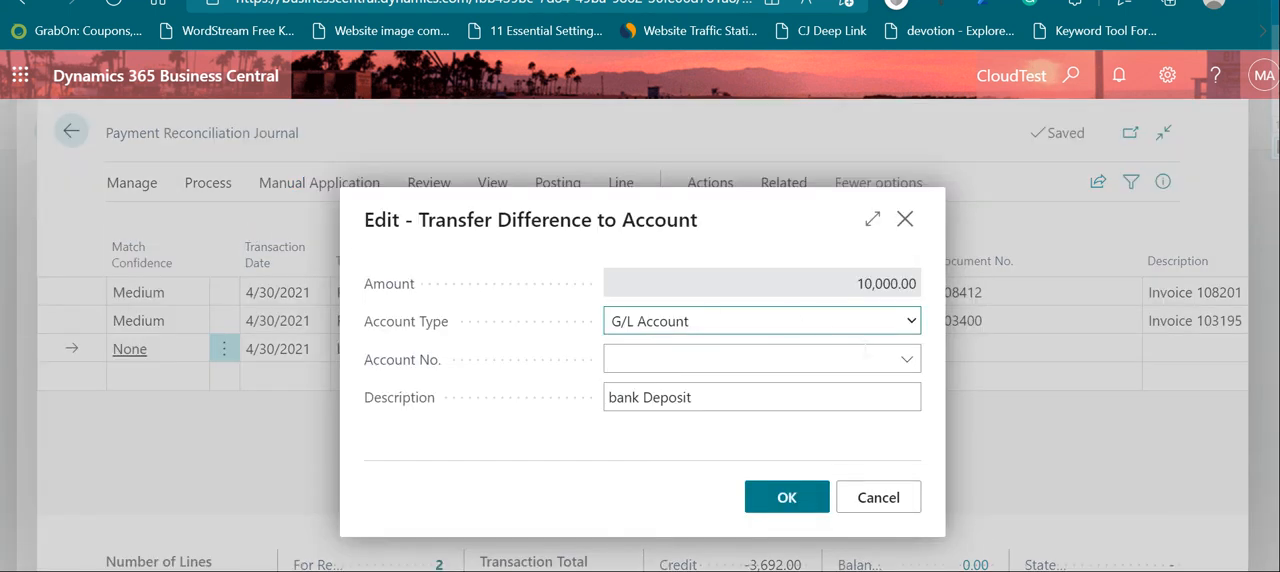
click(906, 359)
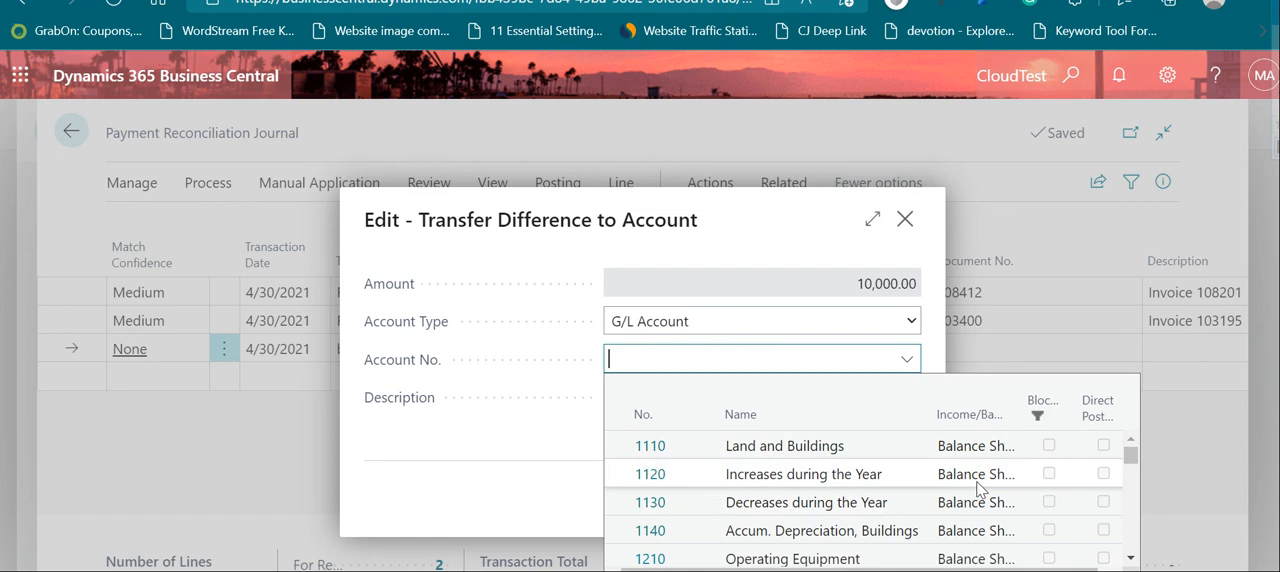
scroll(978, 488, down, 1)
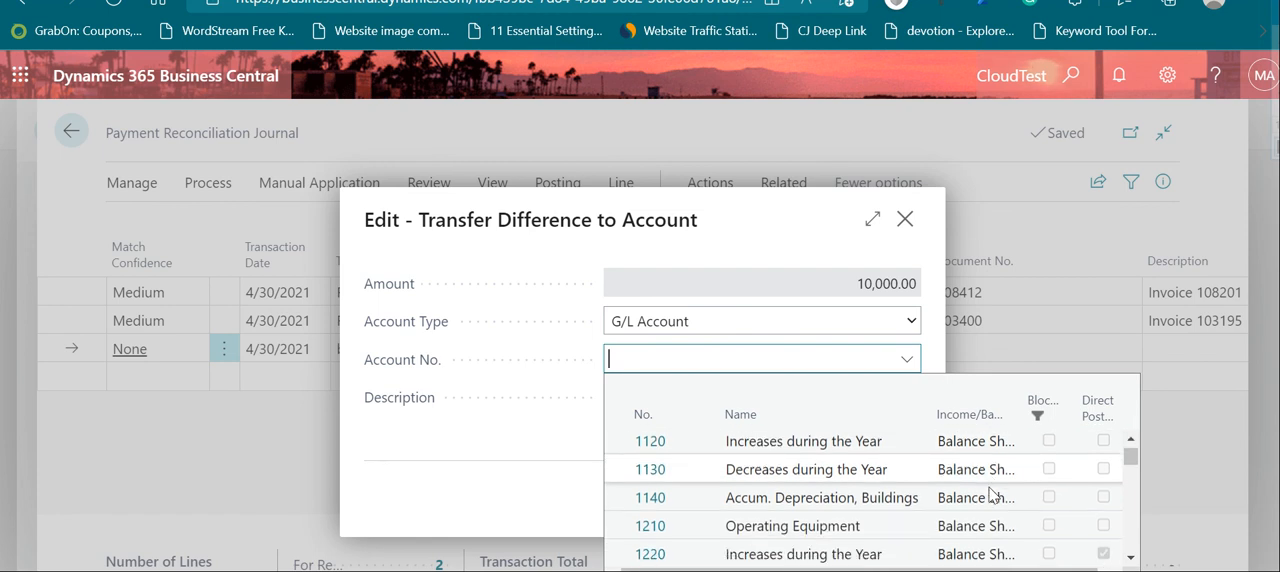
click(873, 545)
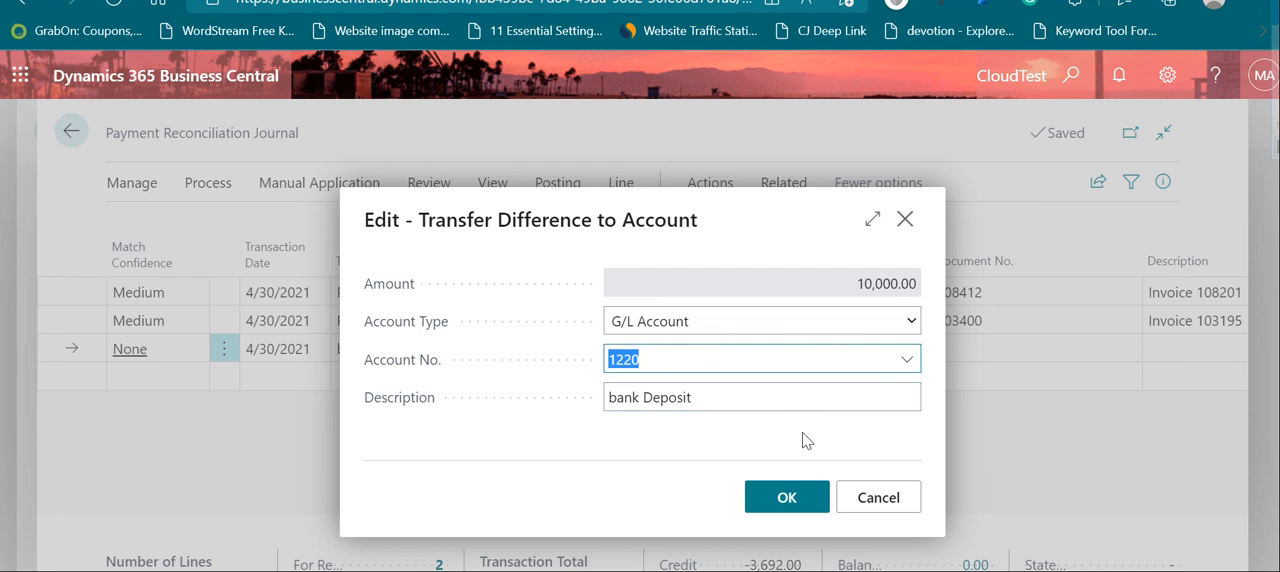
click(787, 503)
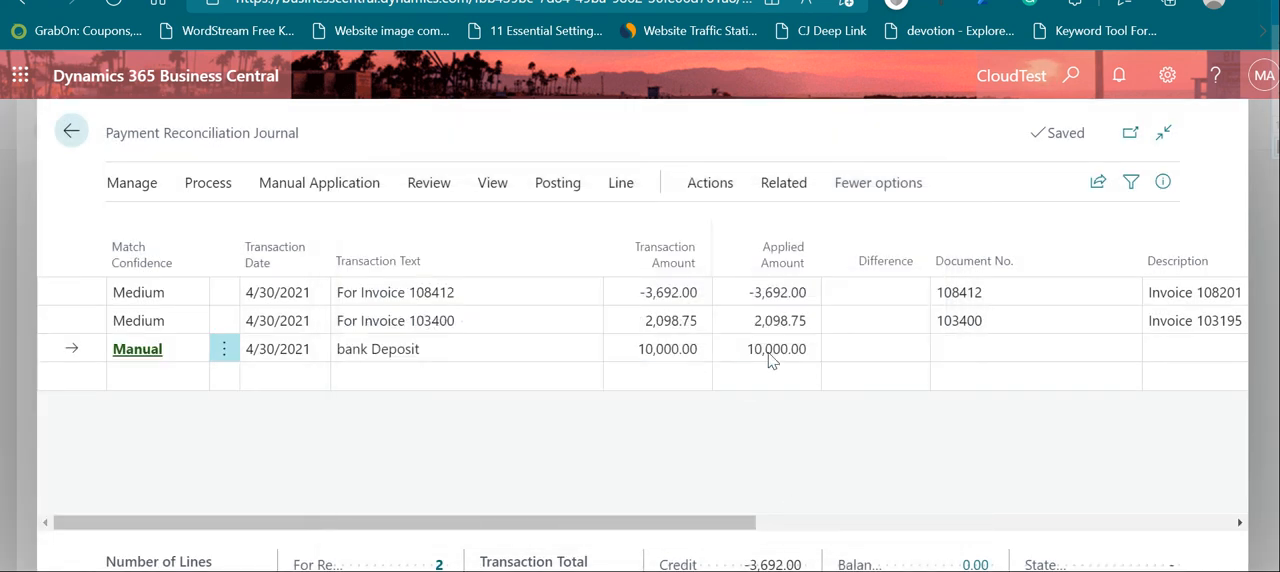
click(760, 372)
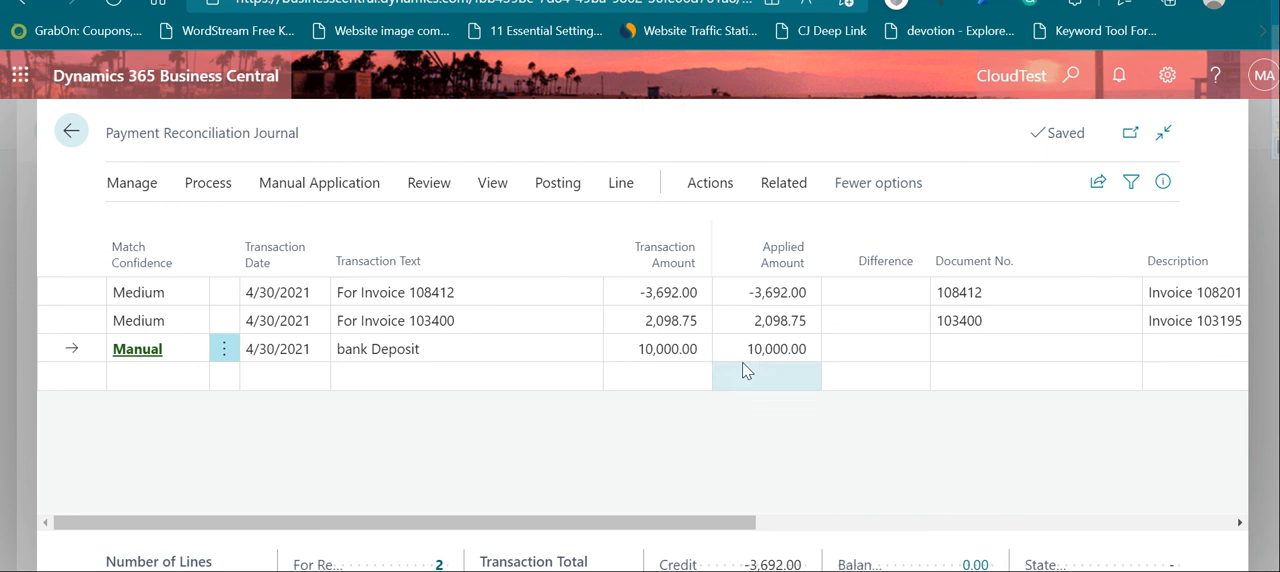
click(182, 373)
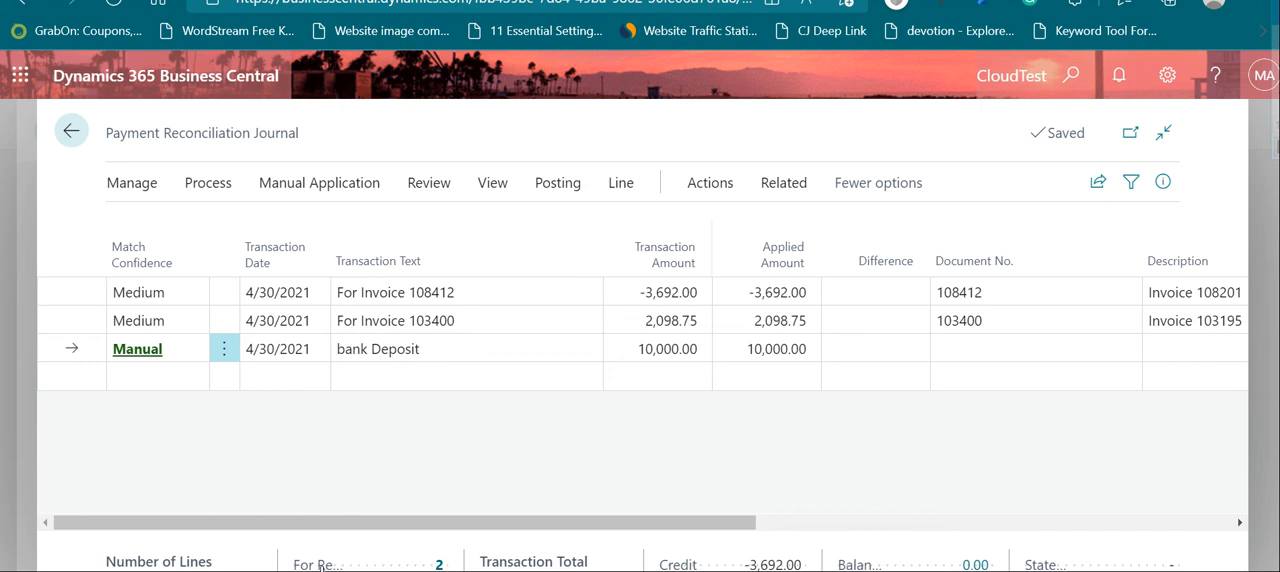
Step: Open the payment application review for the lines awaiting review and examine the For Invoice 108412 transaction and its applied vendor entry
mouse_move(319, 566)
click(440, 565)
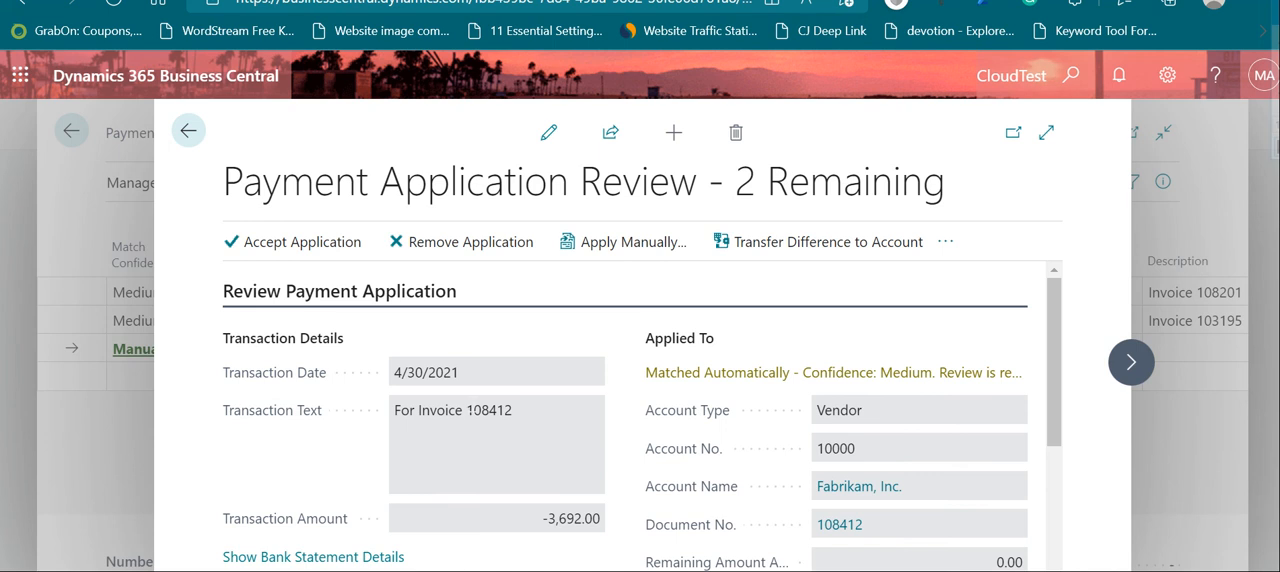
scroll(483, 410, down, 1)
scroll(484, 411, up, 1)
scroll(440, 410, down, 1)
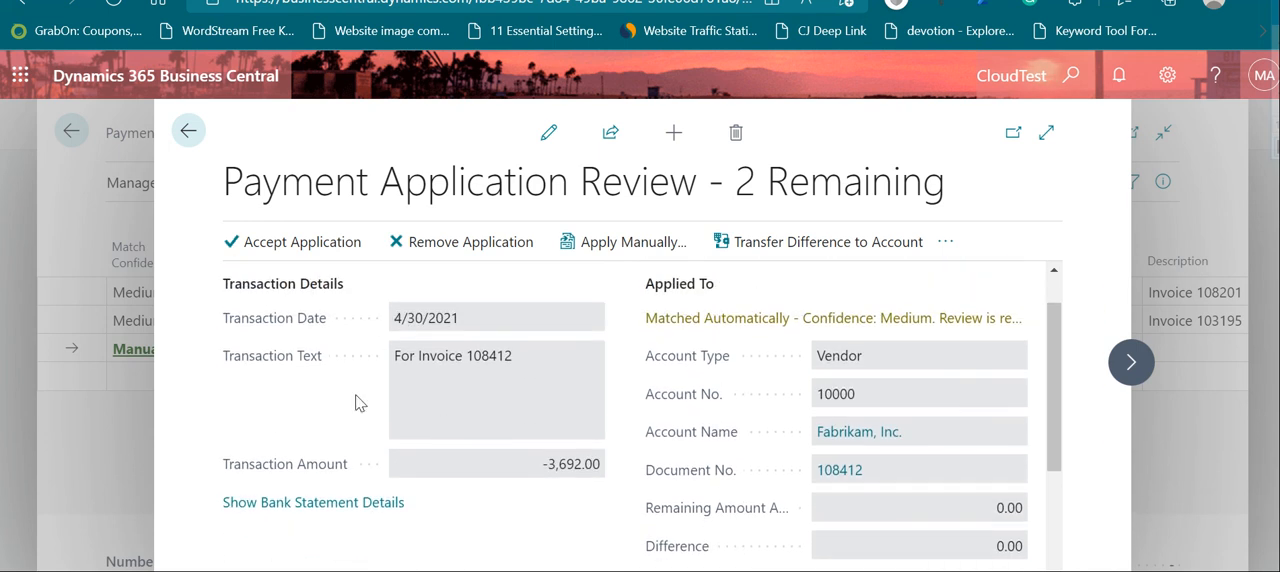
Step: Check the match details for the For Invoice 108412 transaction and accept its payment application
scroll(590, 365, down, 3)
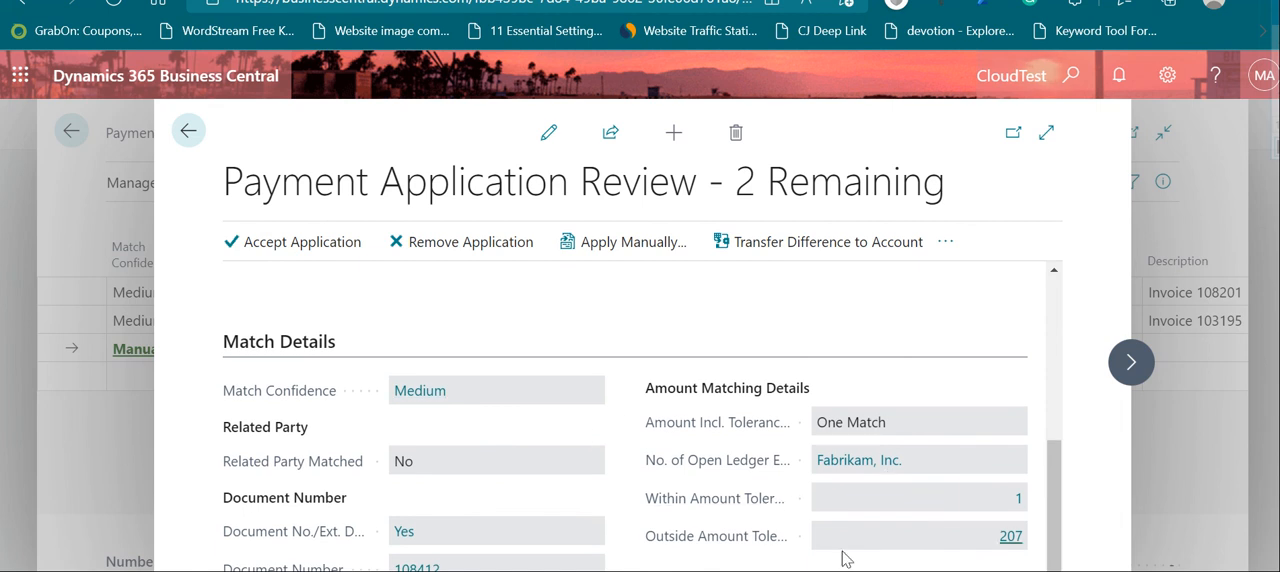
scroll(850, 558, up, 3)
scroll(880, 560, up, 1)
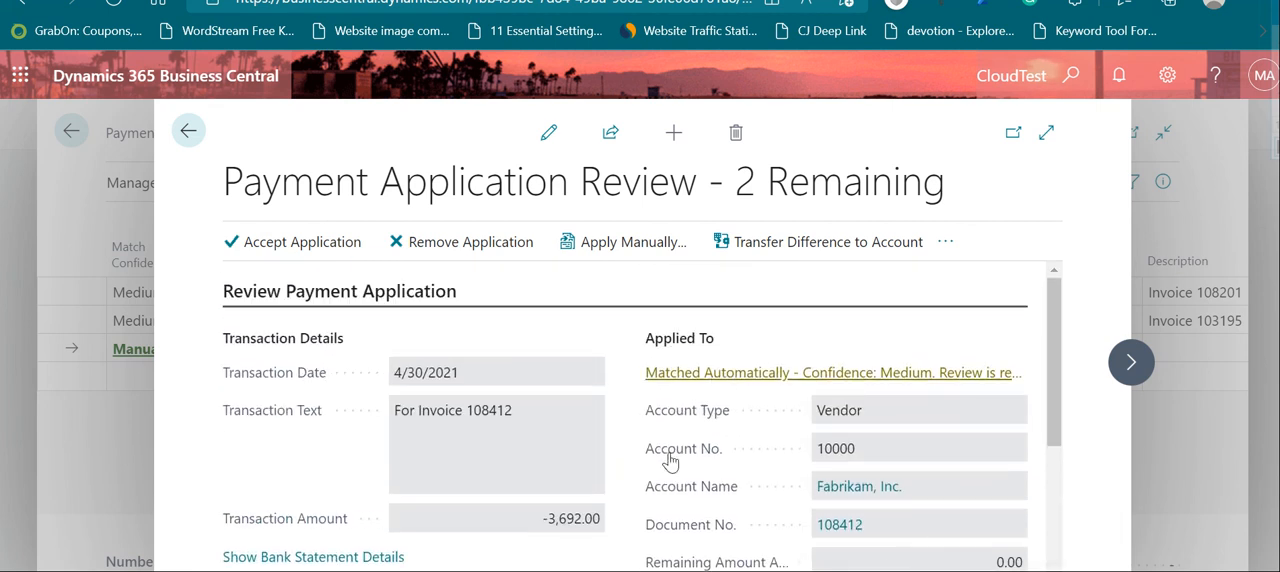
click(279, 248)
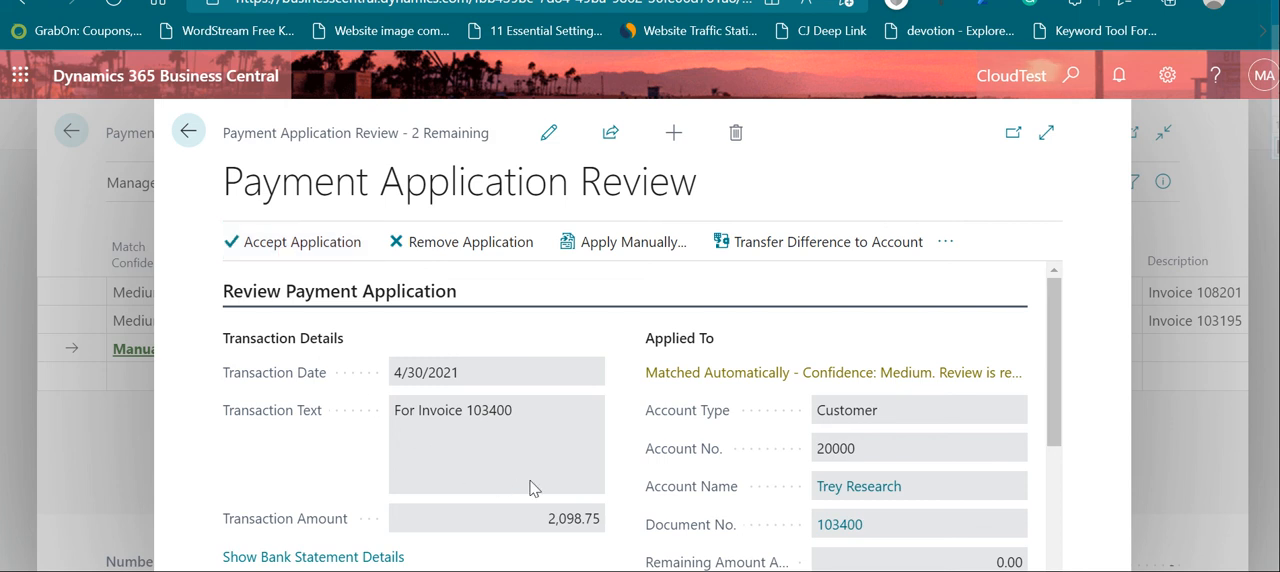
Step: Examine the For Invoice 103400 transaction and its applied customer entry, and accept the application
scroll(562, 457, down, 1)
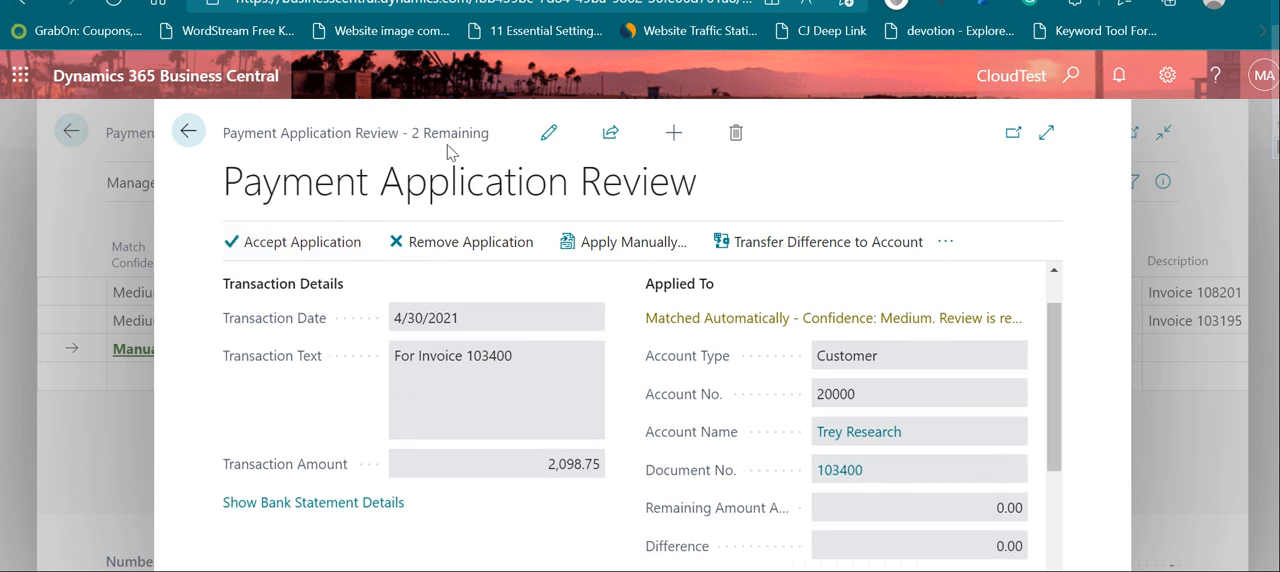
scroll(786, 400, down, 2)
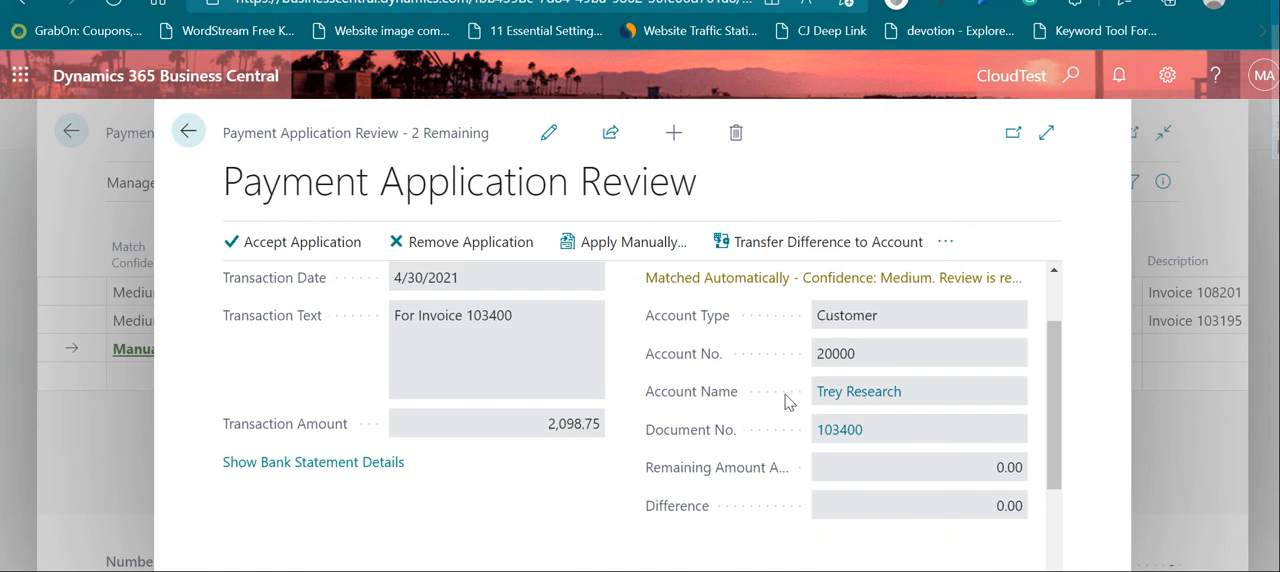
scroll(660, 400, up, 2)
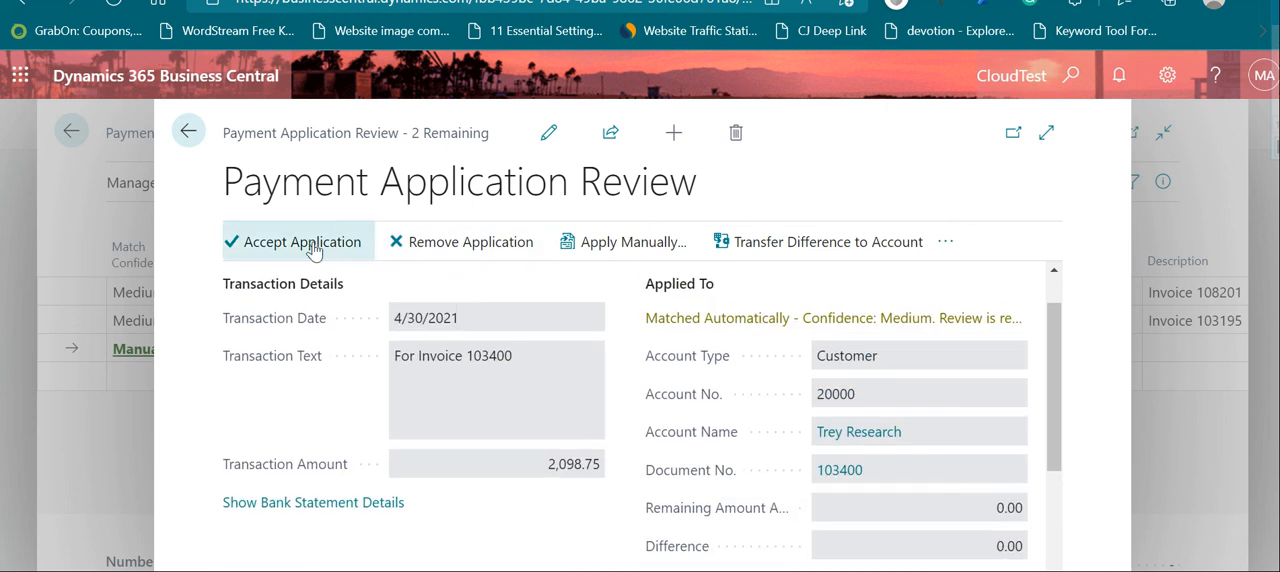
click(313, 242)
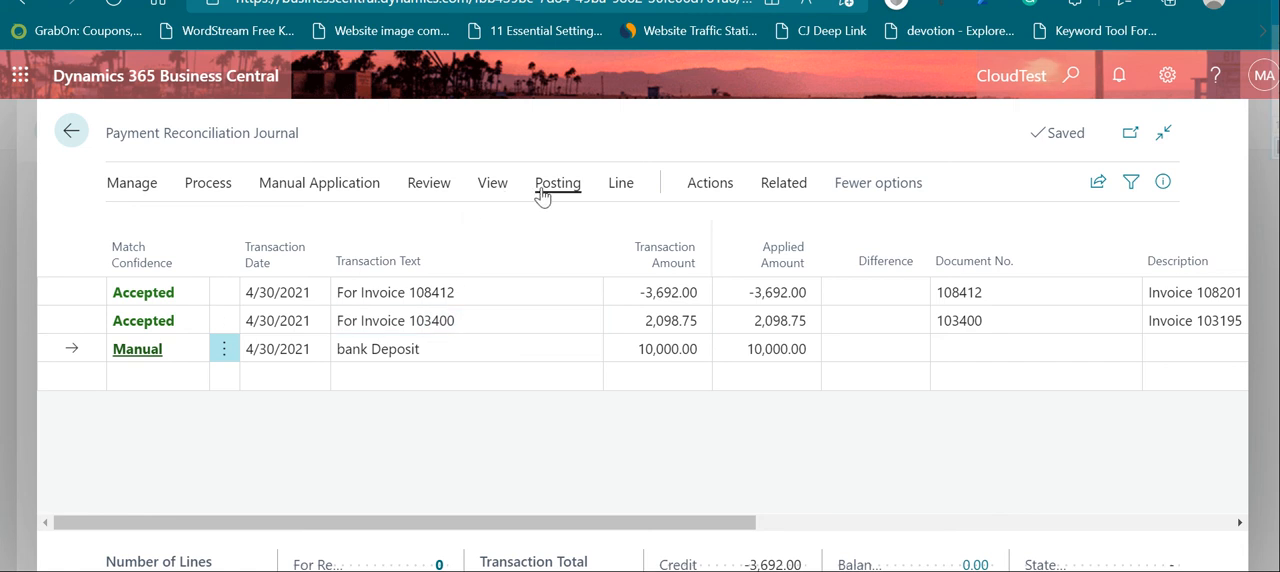
Step: View the bank Deposit line's payment application and close it without changes
click(579, 194)
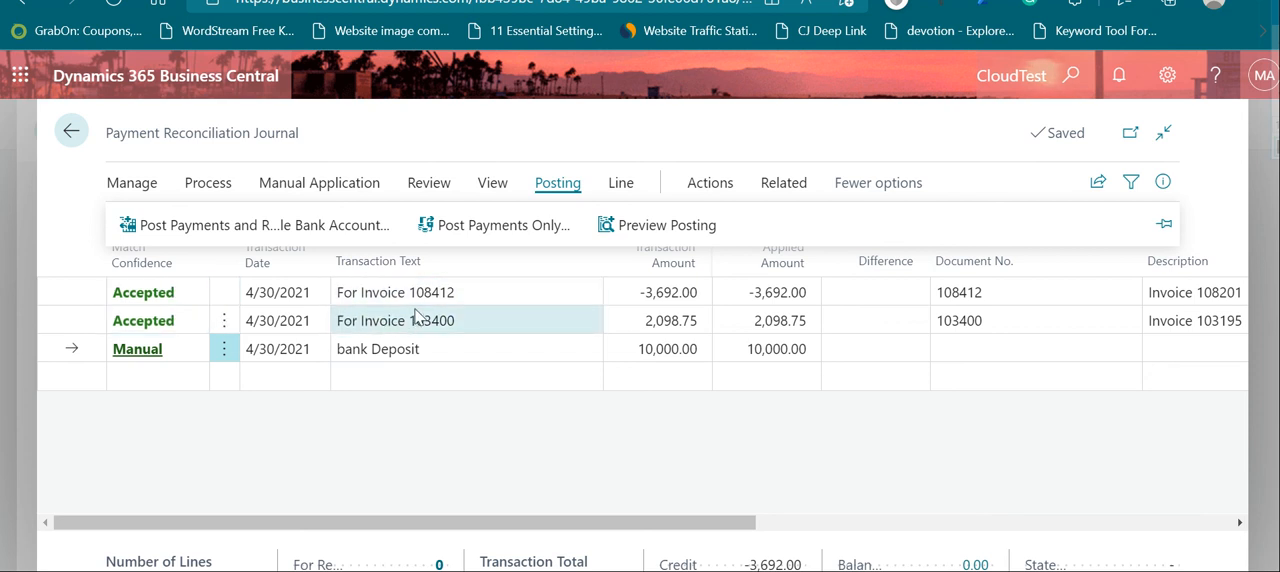
key(Escape)
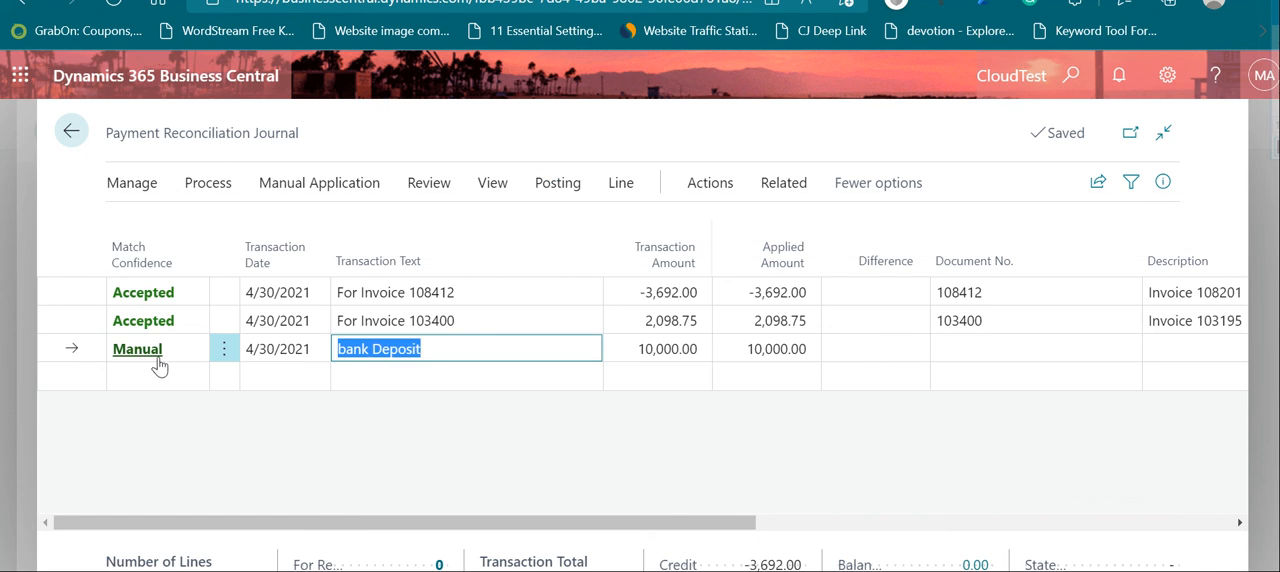
click(132, 354)
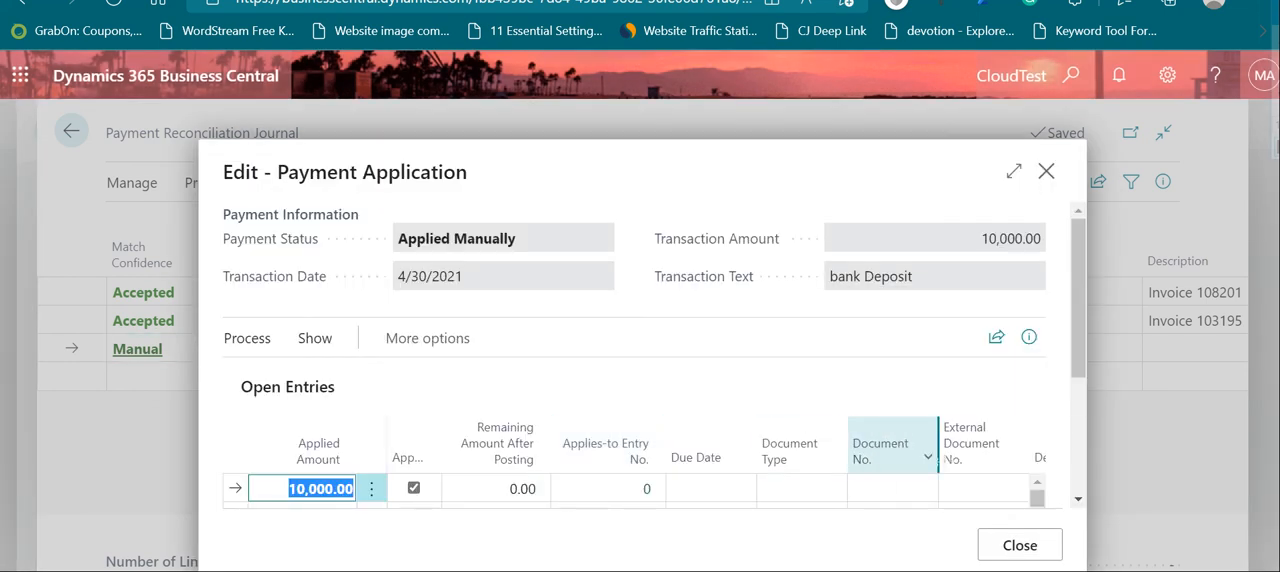
click(1020, 545)
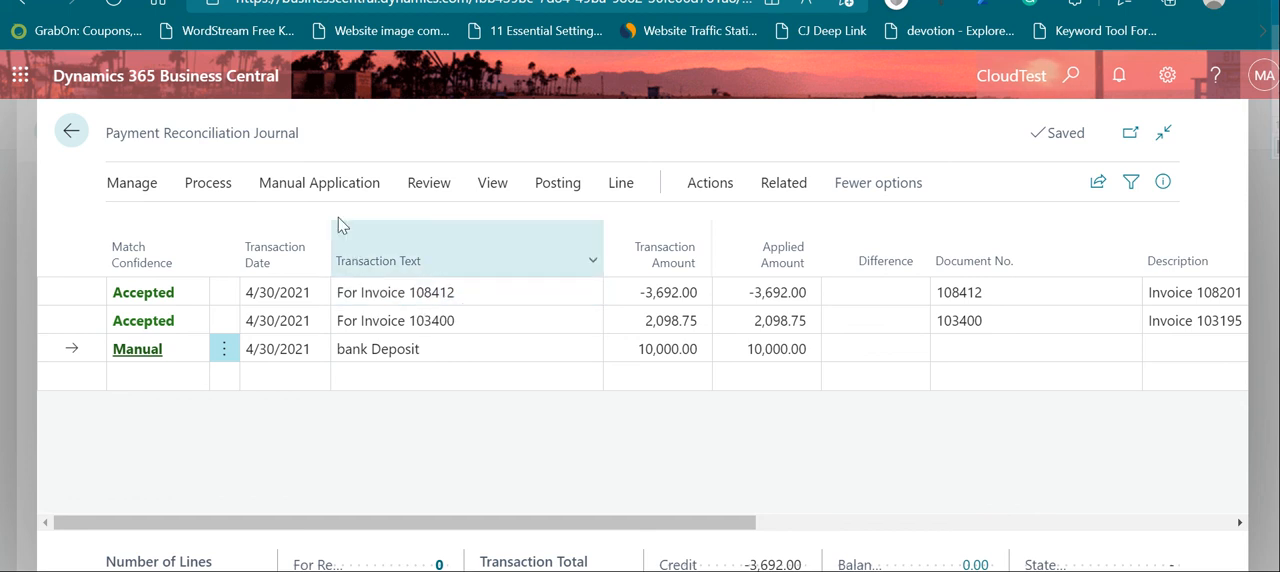
Step: View the text-to-account mapping for bank Deposit and close it without re-applying the mapping rules to the statement lines
click(330, 184)
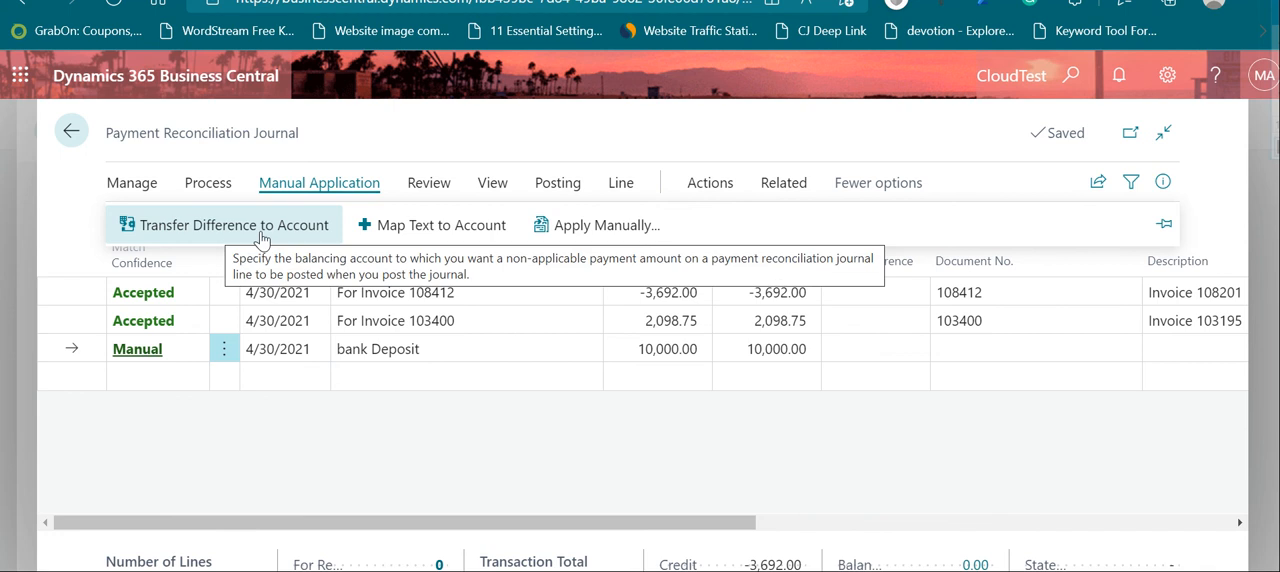
click(425, 226)
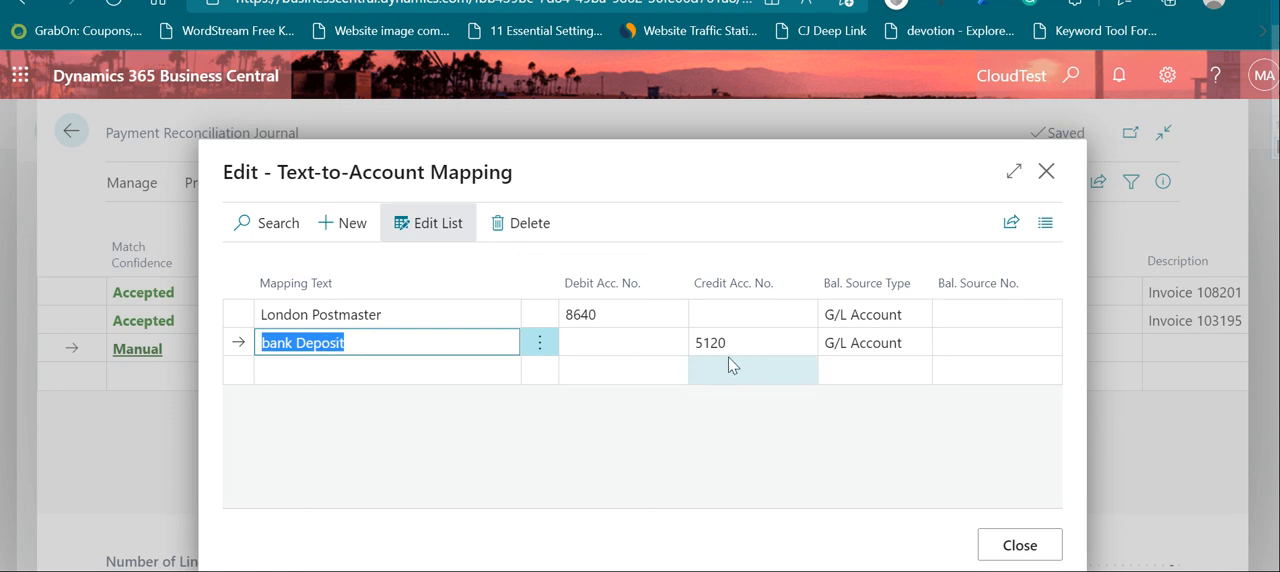
click(1020, 545)
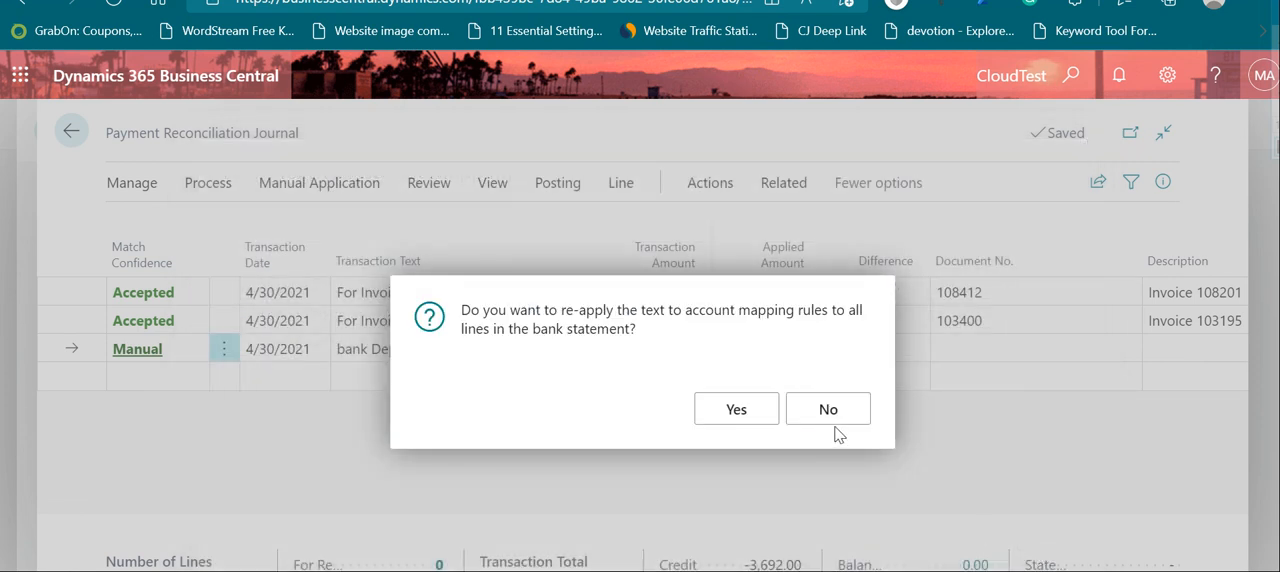
click(830, 411)
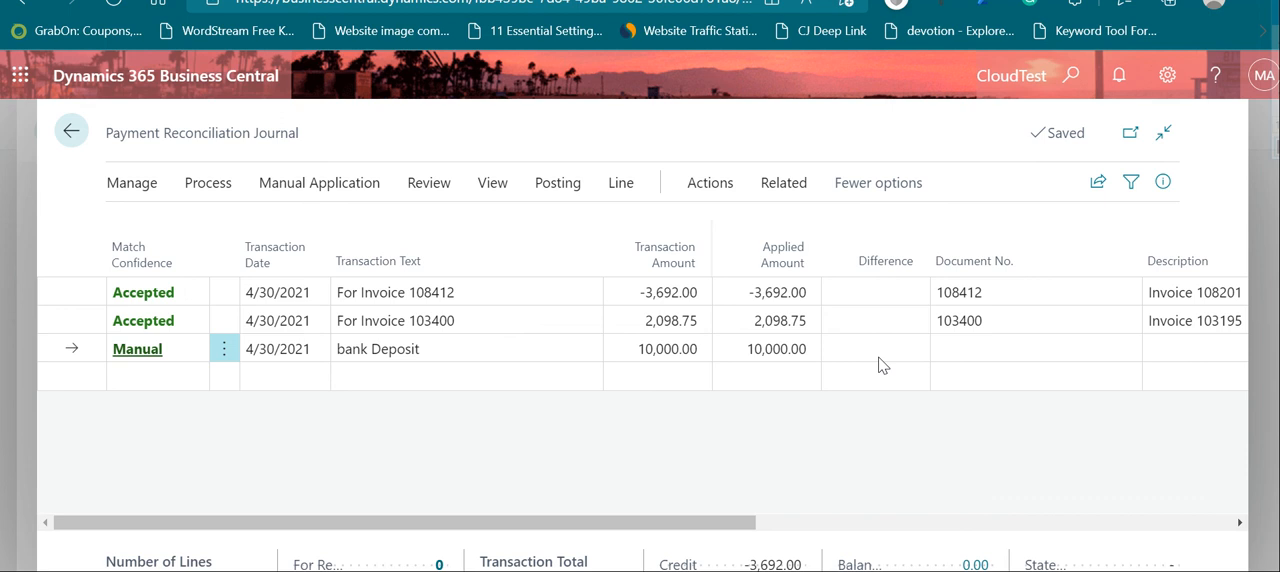
Step: Show only the non-applied lines in the payment reconciliation journal, and restore the display of all lines
click(426, 185)
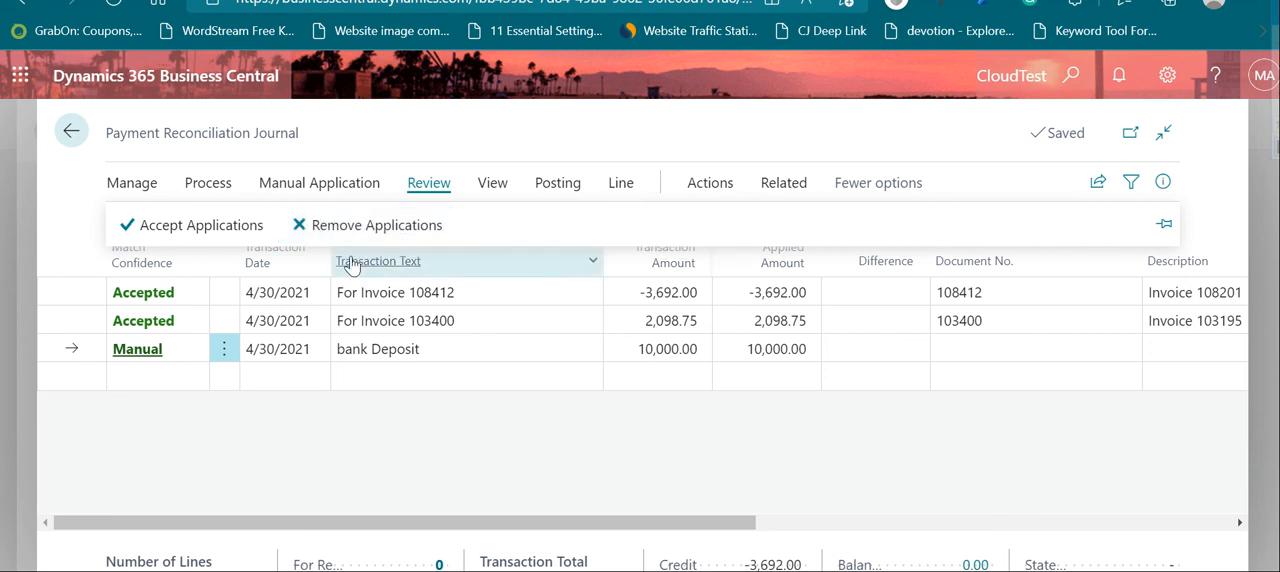
click(493, 189)
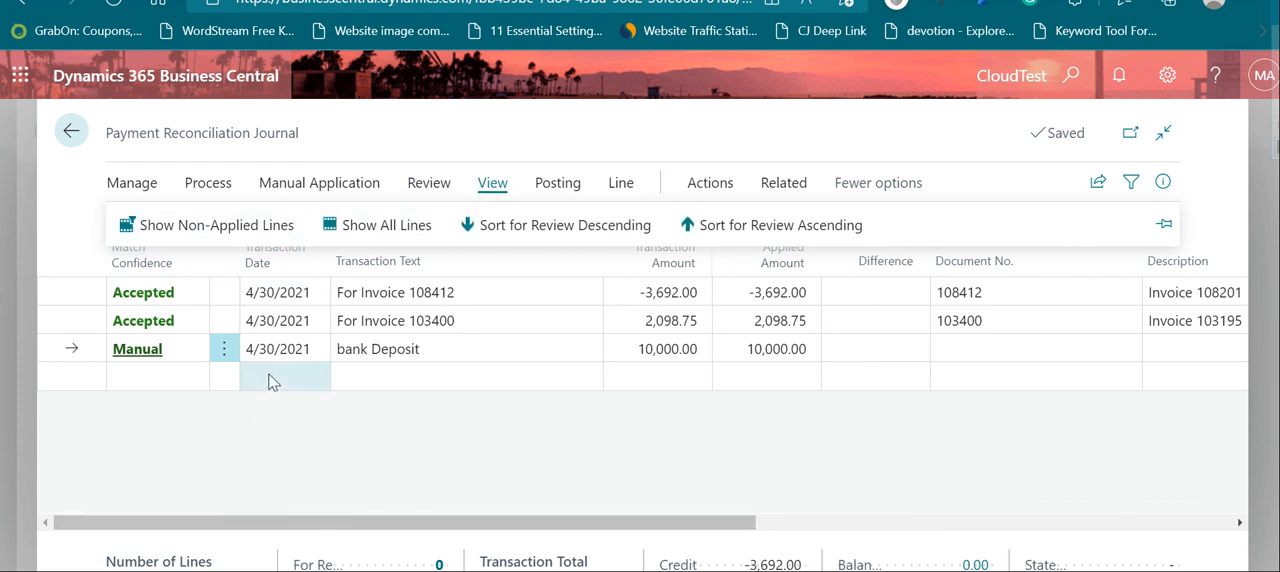
click(256, 228)
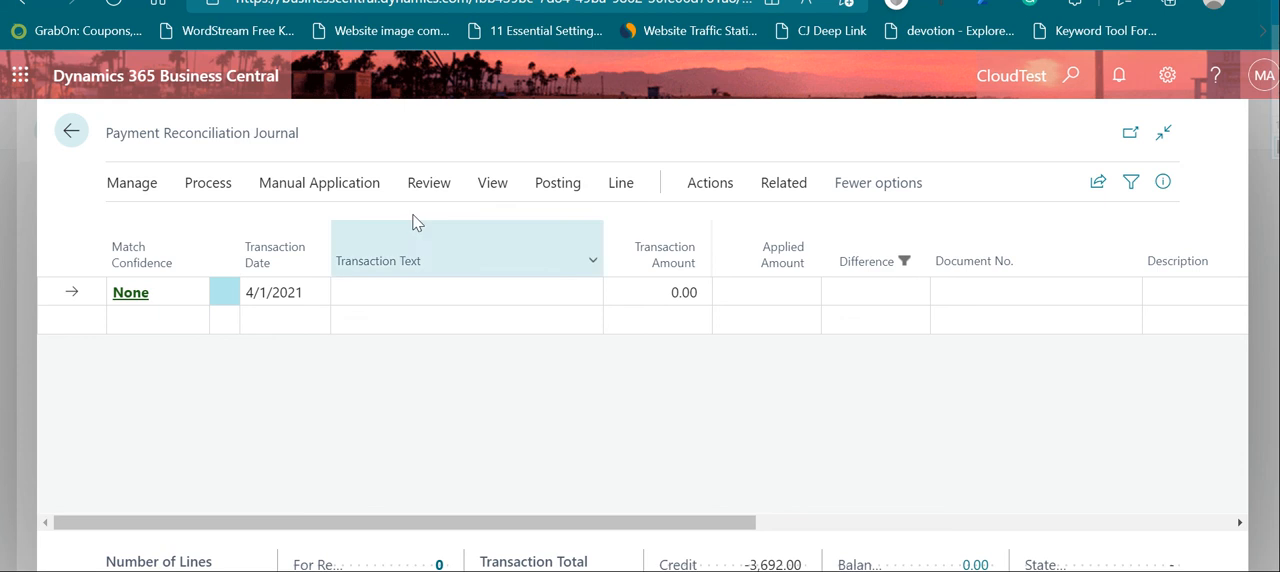
click(490, 186)
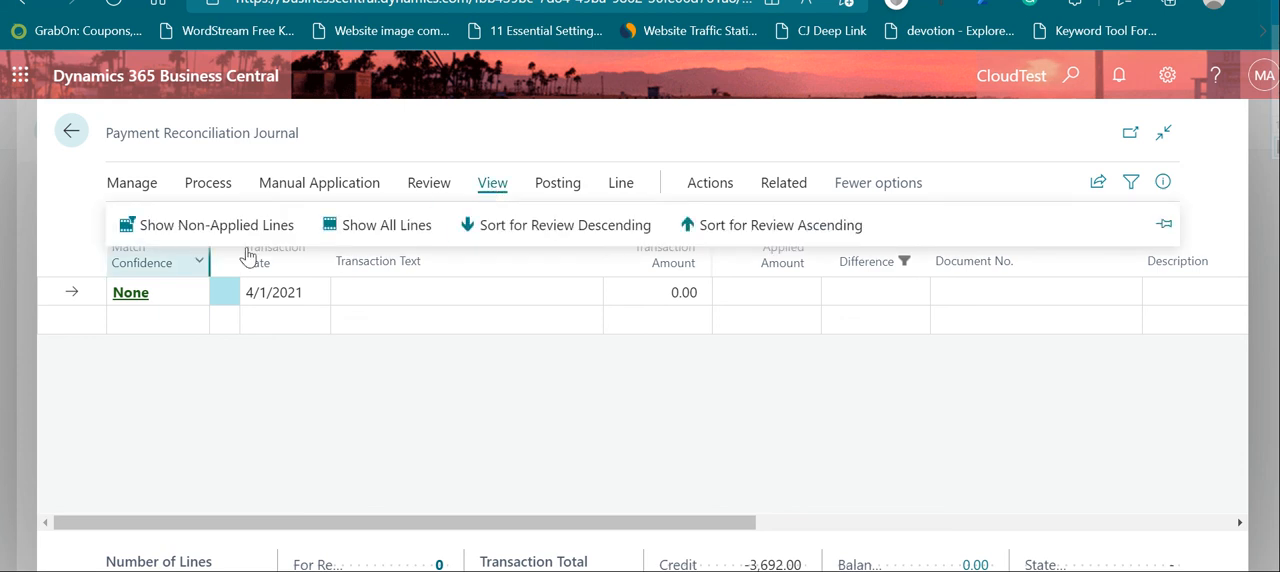
click(395, 226)
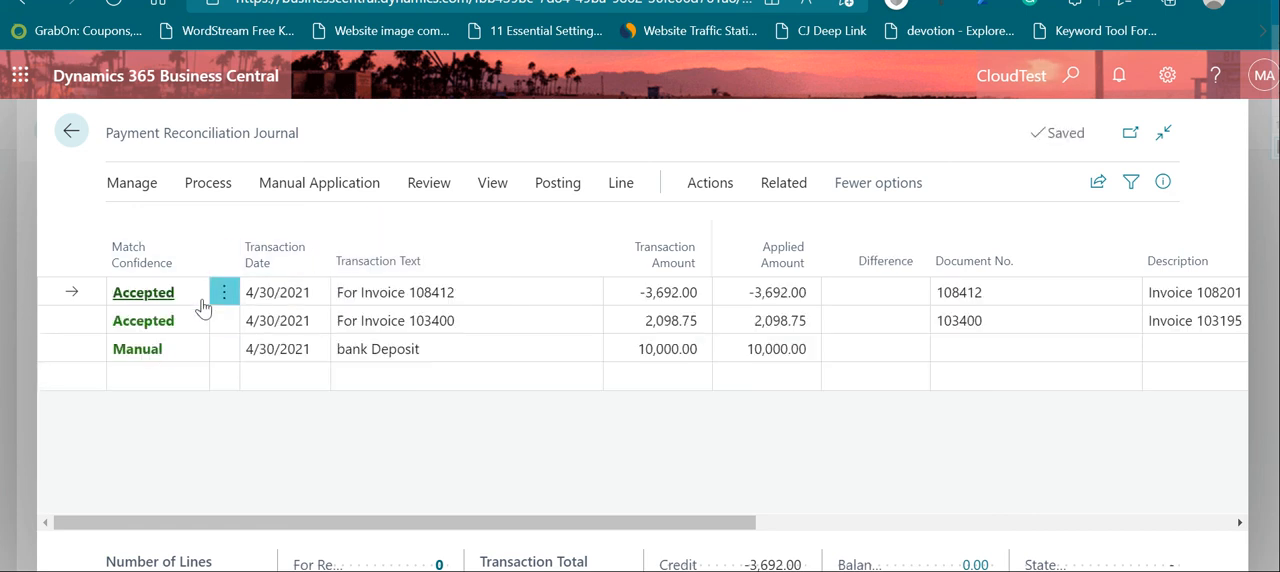
Step: Preview the journal's posting and examine the amounts of the bank account ledger entries for the three transactions
click(620, 186)
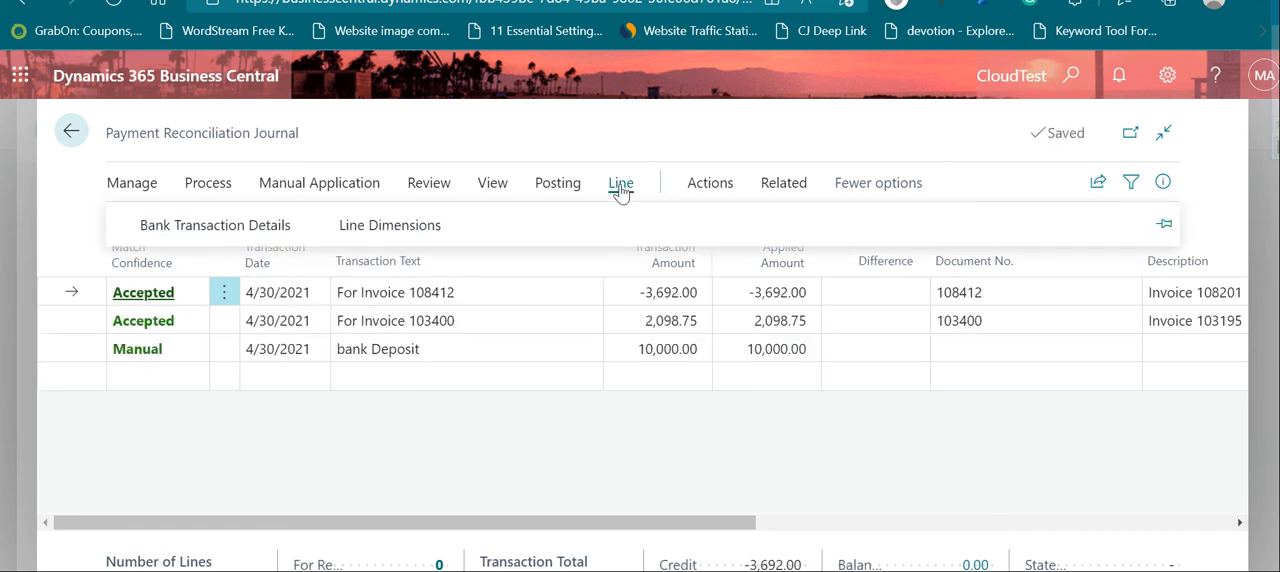
click(552, 186)
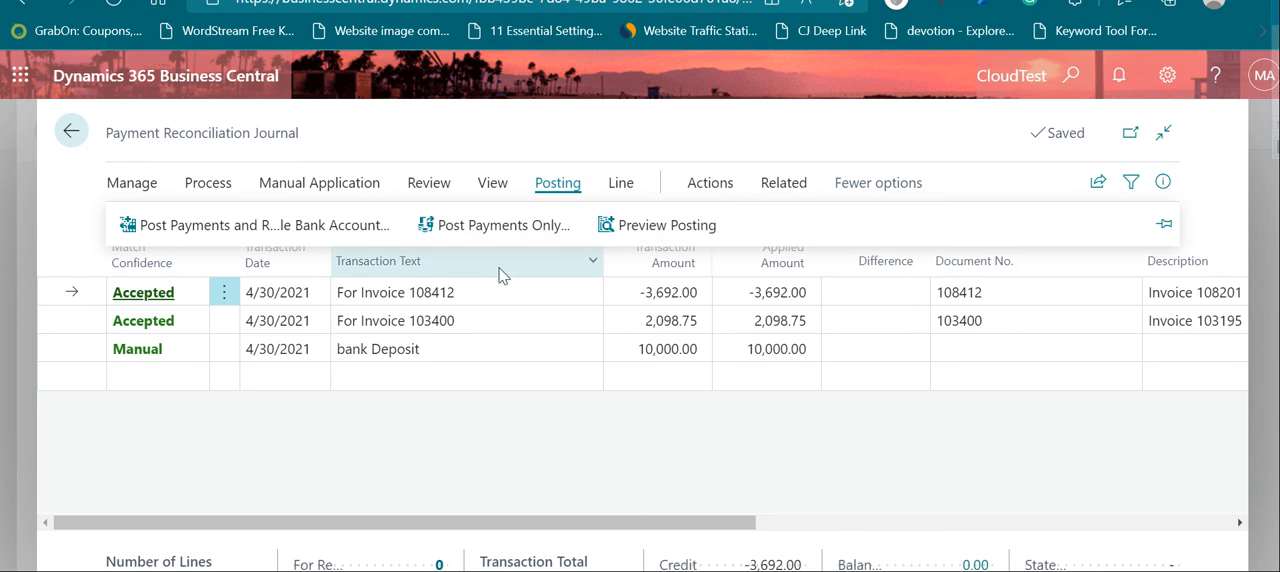
click(666, 224)
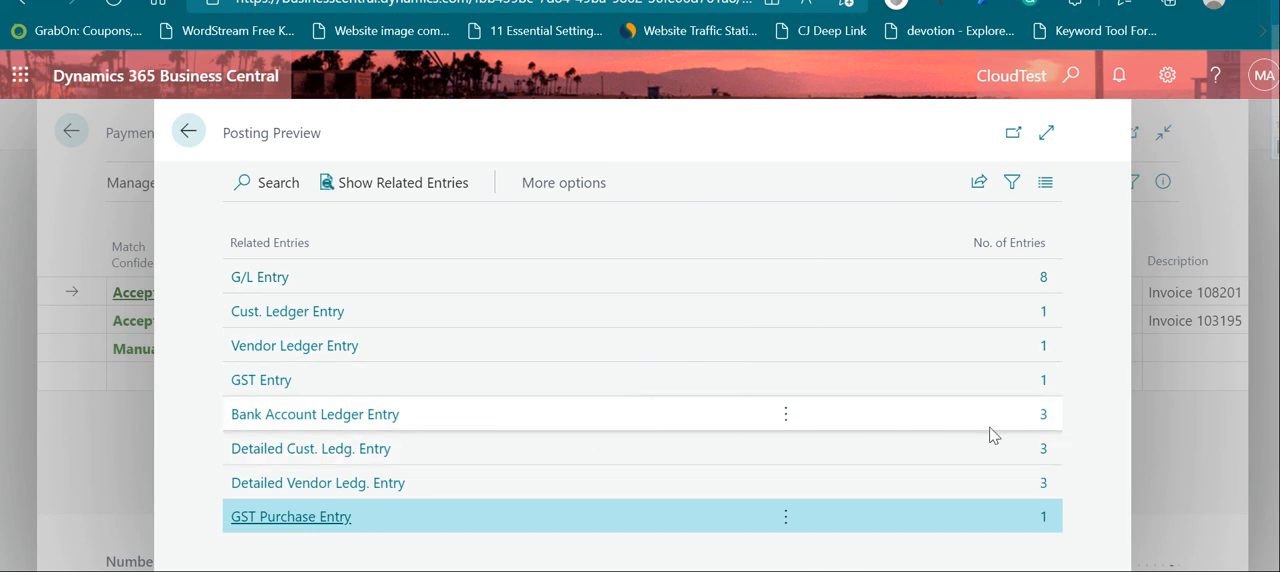
click(1040, 414)
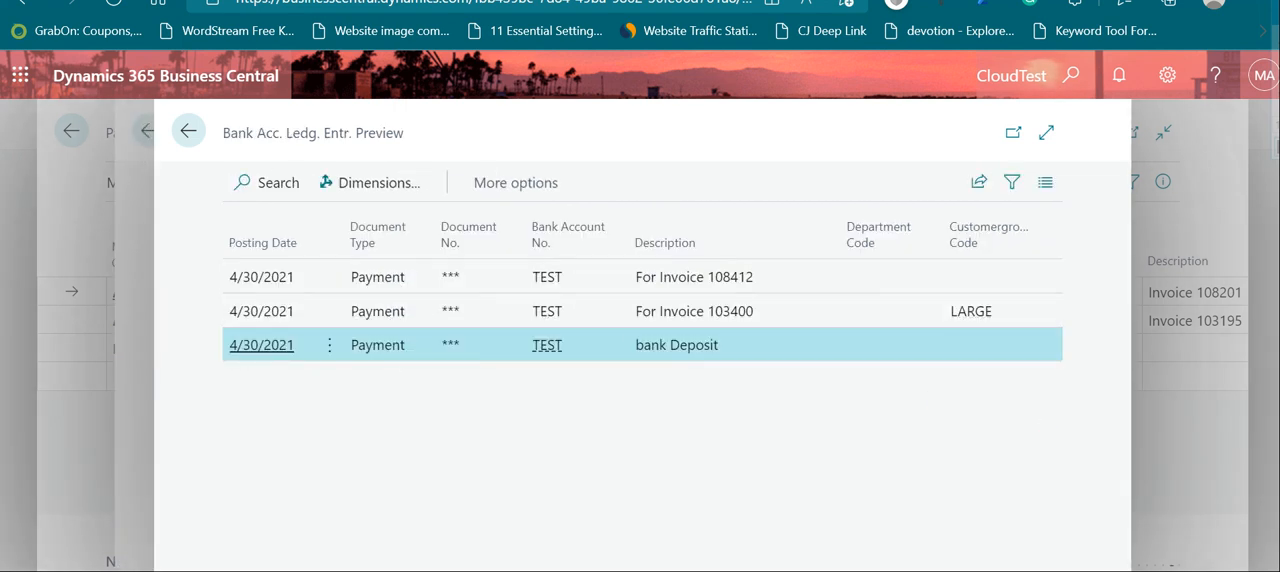
scroll(642, 311, right, 2)
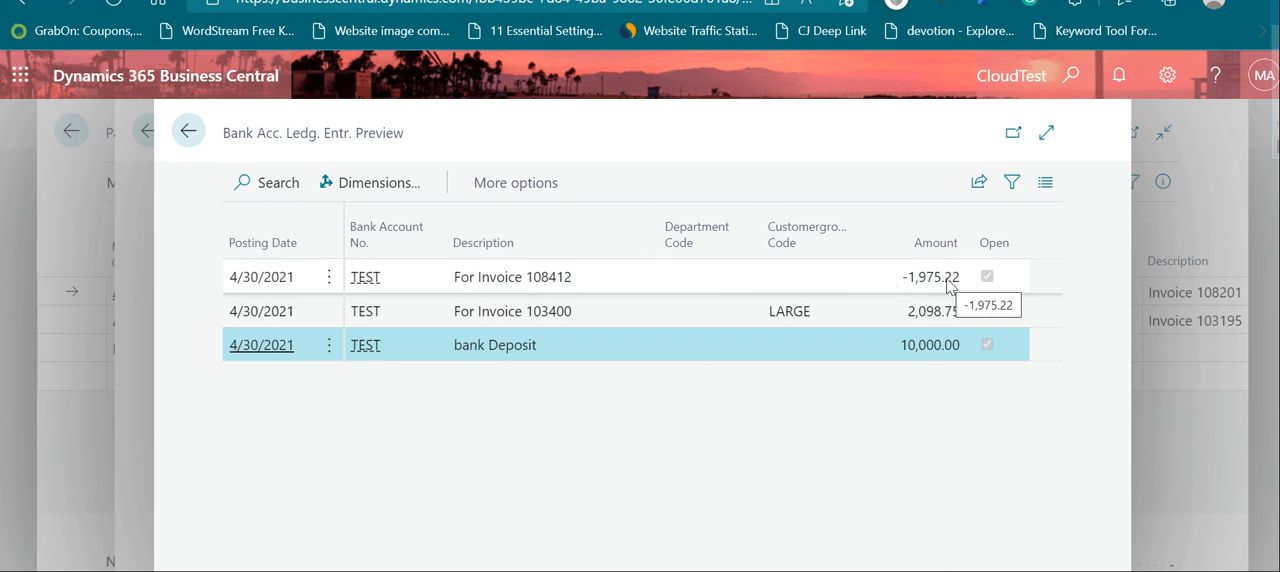
click(900, 314)
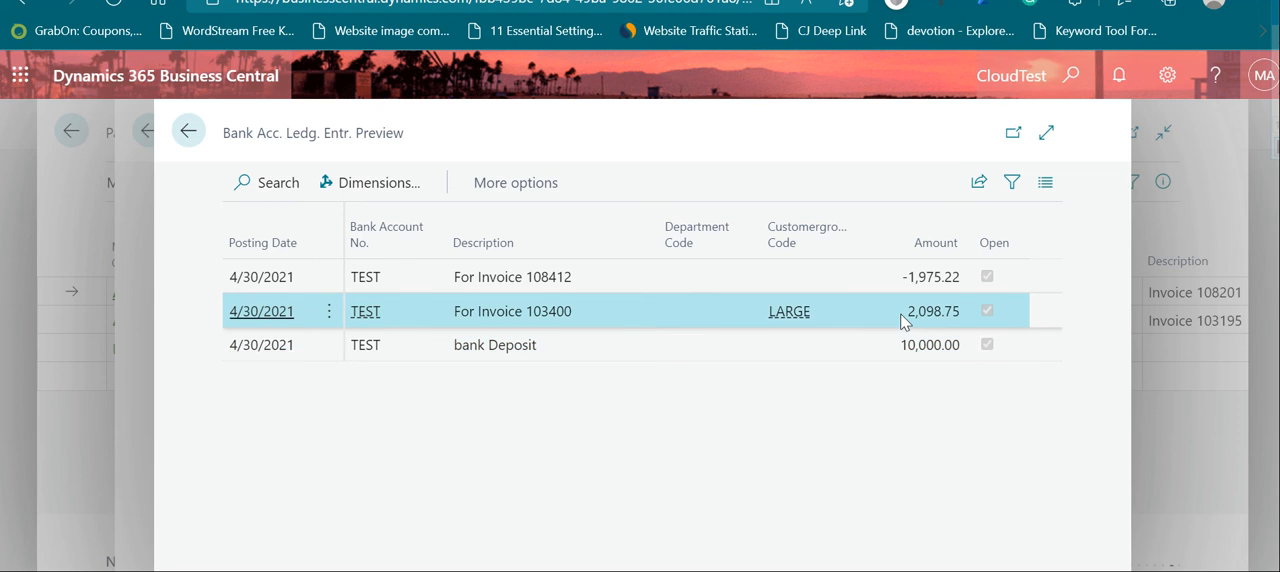
click(918, 349)
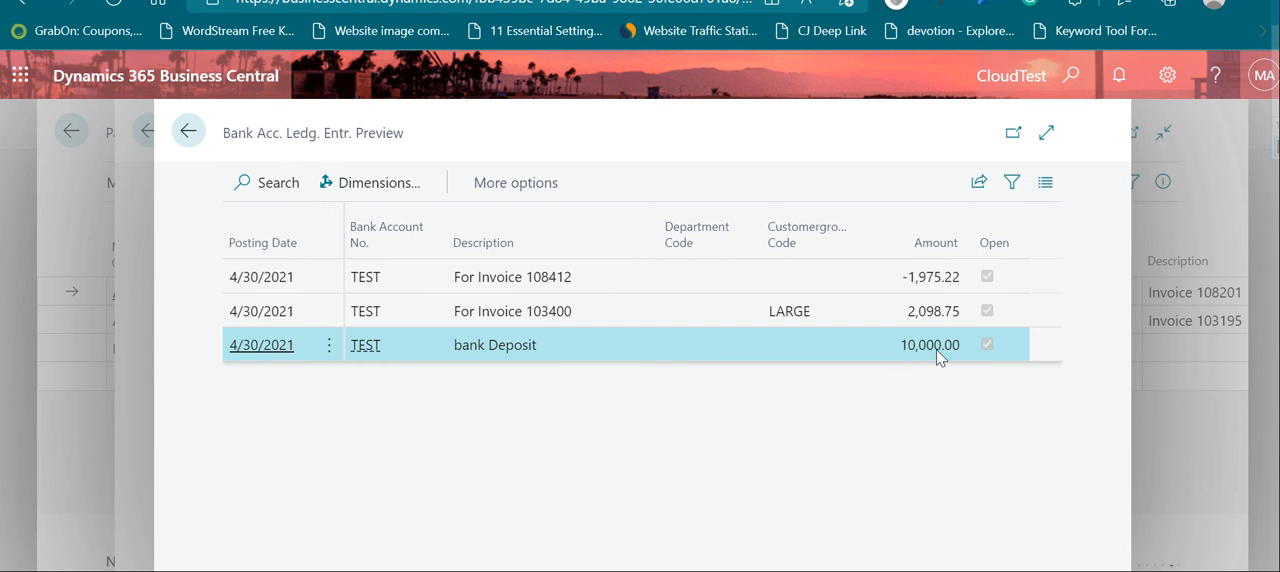
click(182, 133)
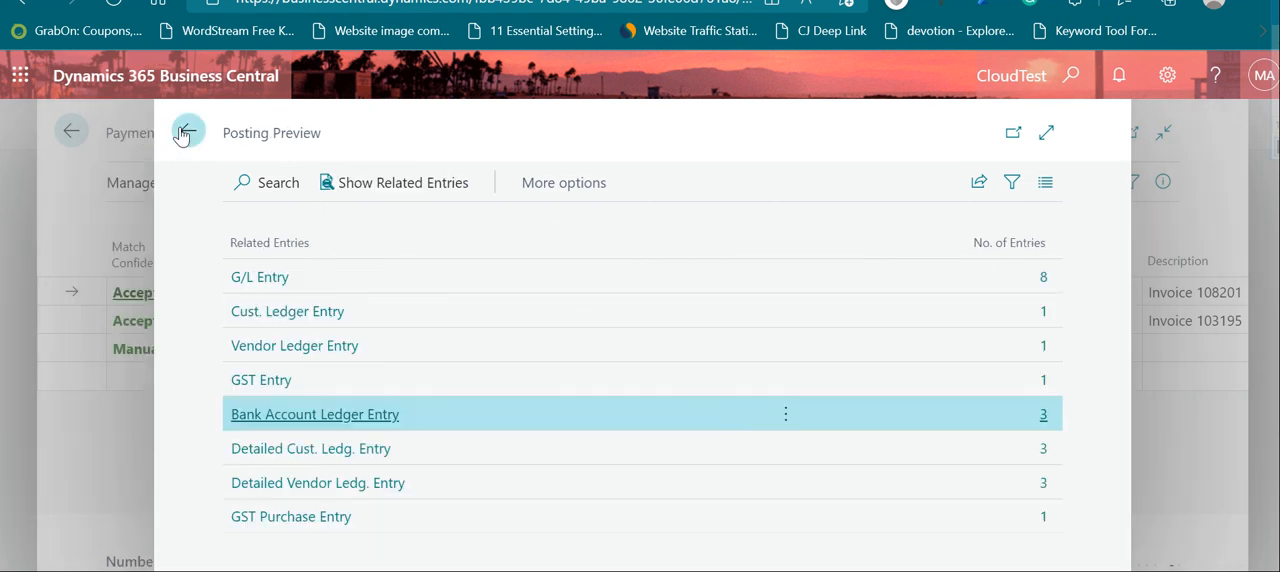
Step: Examine the accounts, amounts and balancing accounts of the previewed G/L entries, and return to the payment reconciliation journal
click(1042, 287)
click(1042, 284)
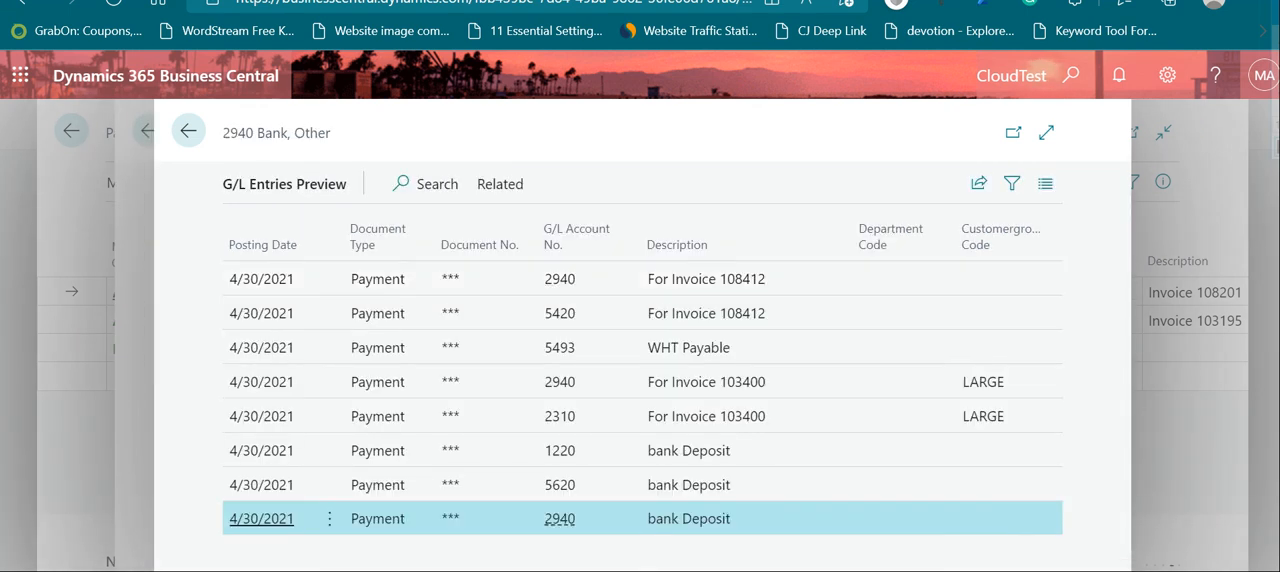
scroll(642, 518, right, 6)
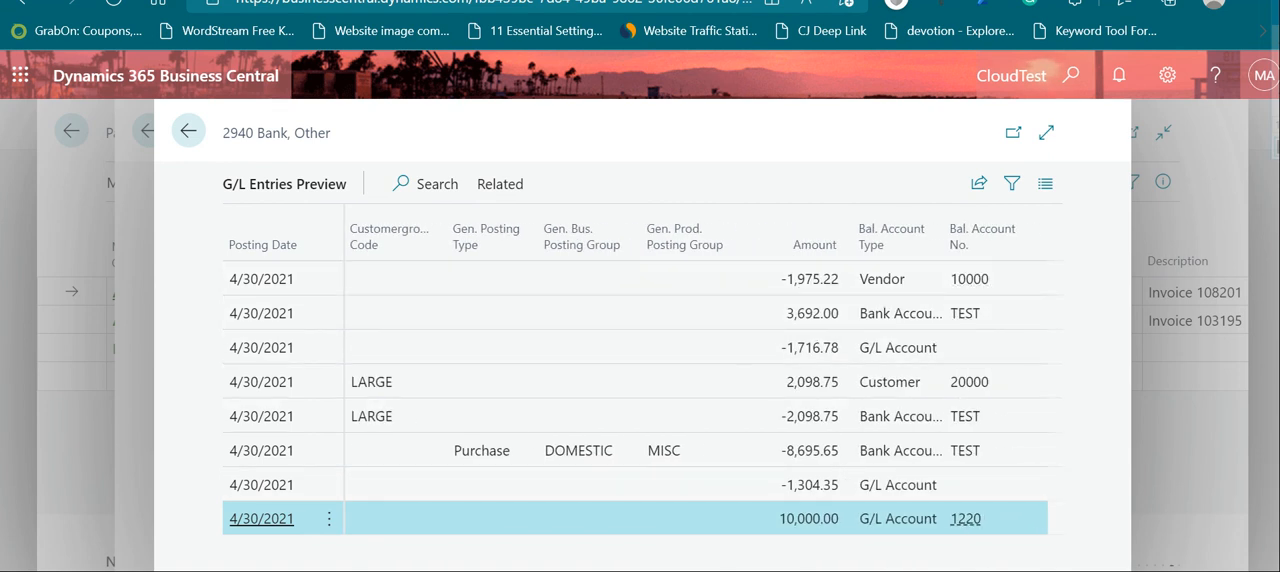
scroll(414, 551, left, 6)
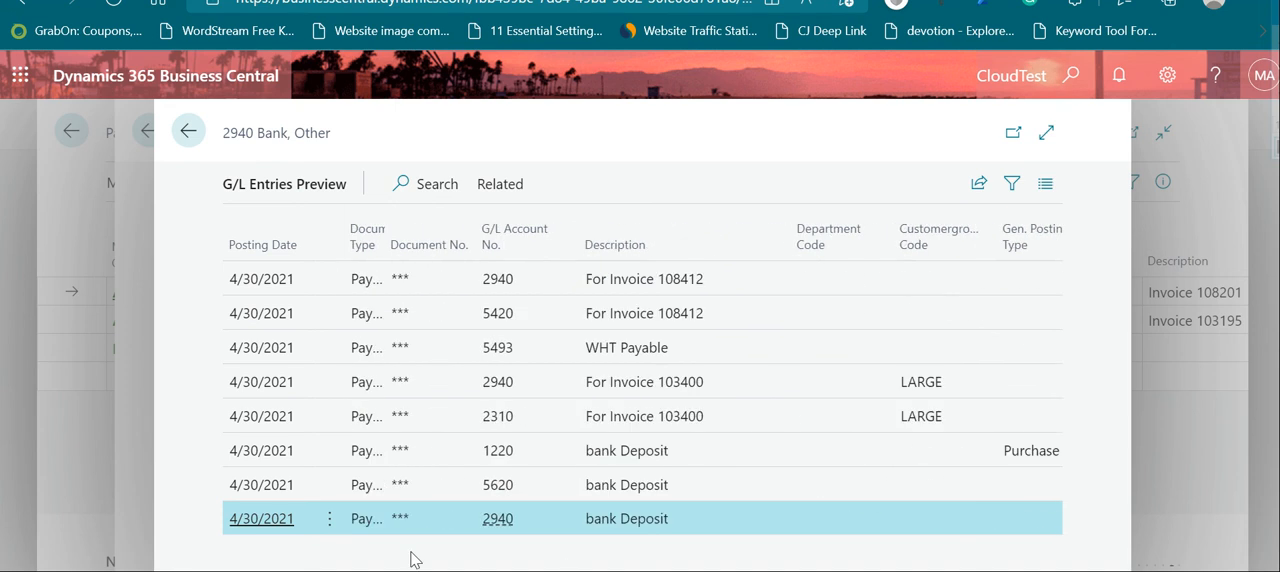
click(189, 131)
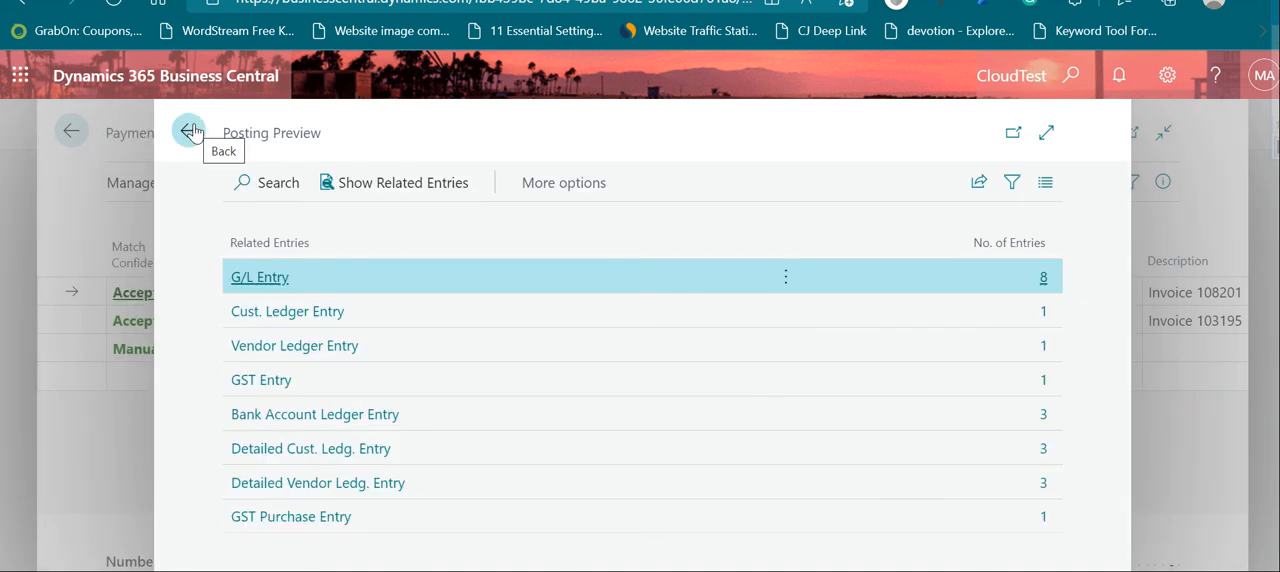
click(190, 131)
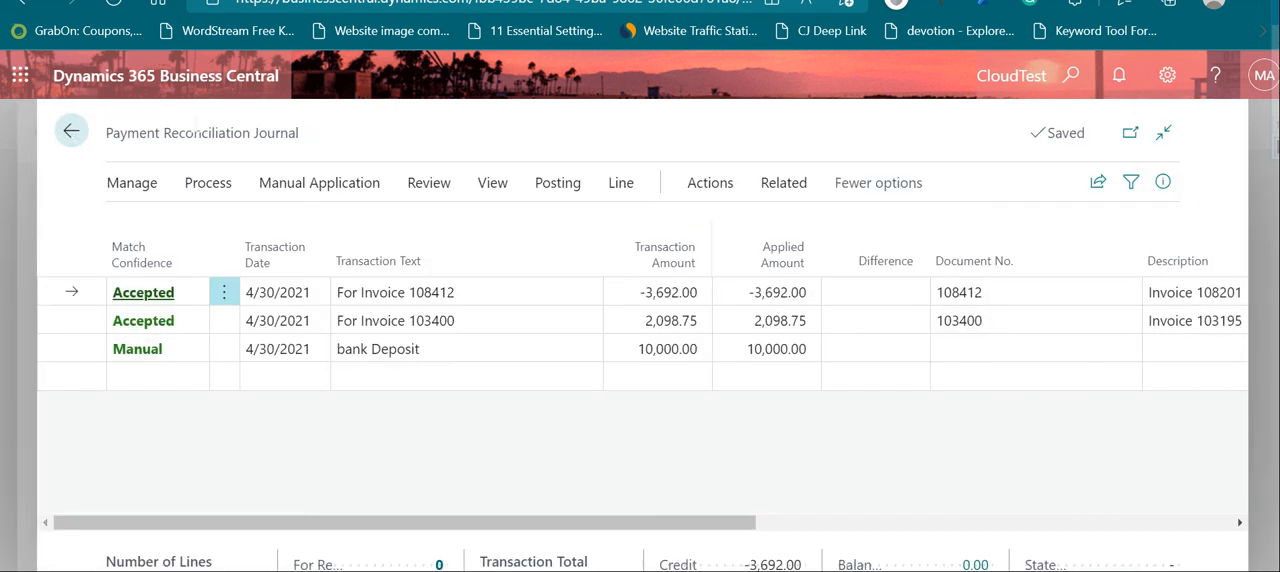
Step: Open the posting options for the payment reconciliation journal
click(548, 188)
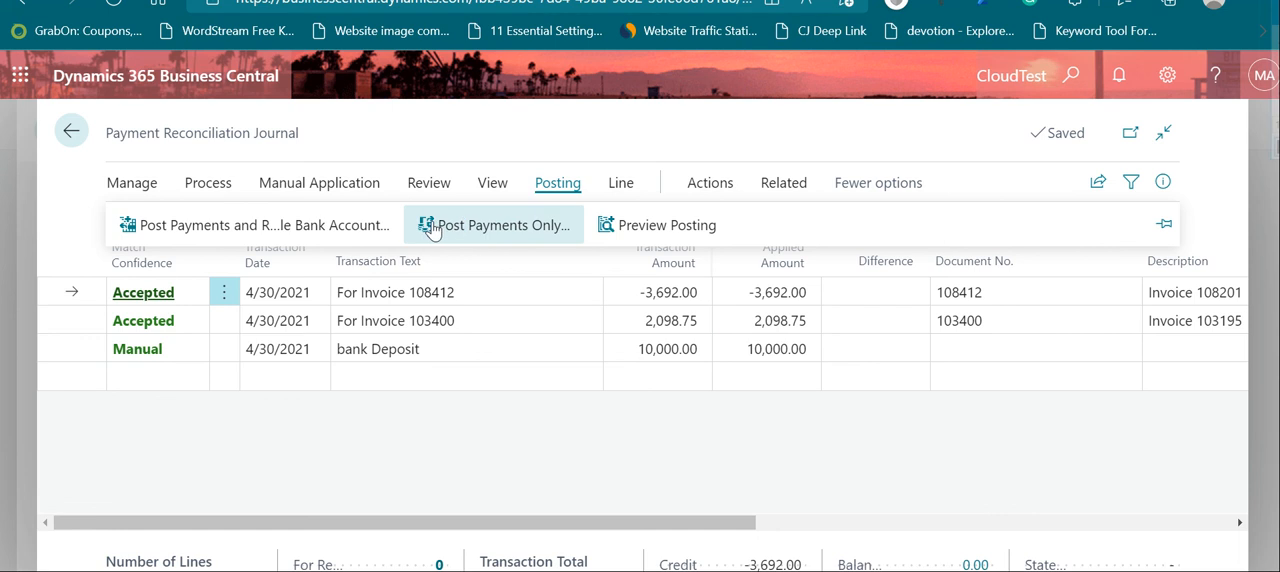
Step: Try to post the payments and reconcile the bank account with statement date 4/30/2021 and a statement ending balance of 0.00
click(273, 228)
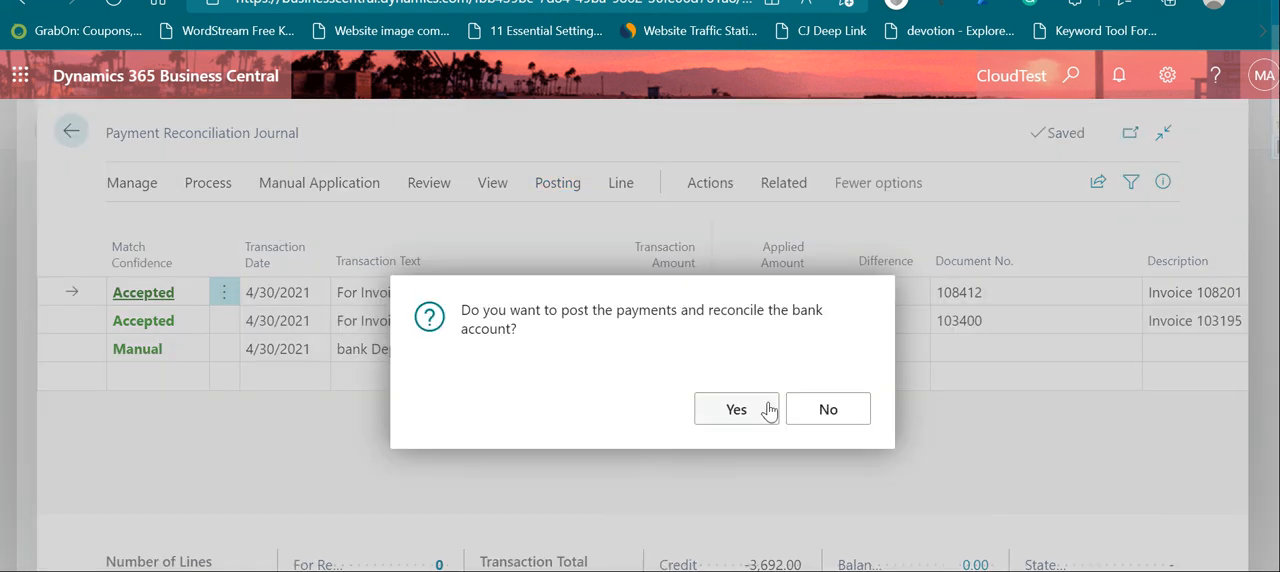
click(736, 410)
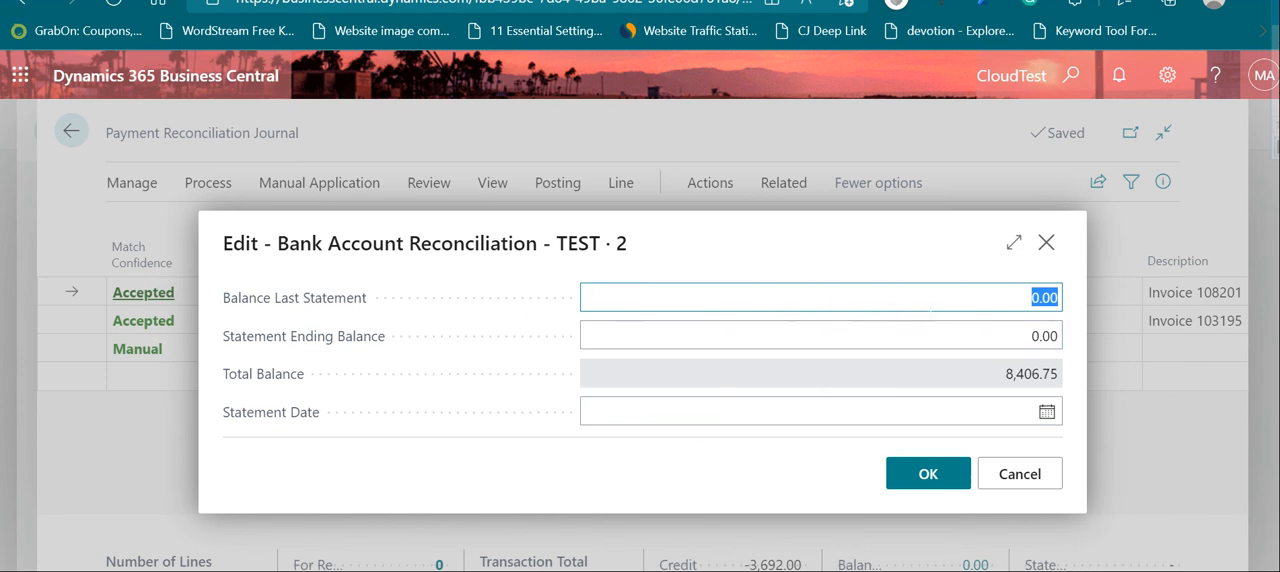
click(1007, 303)
key(Tab)
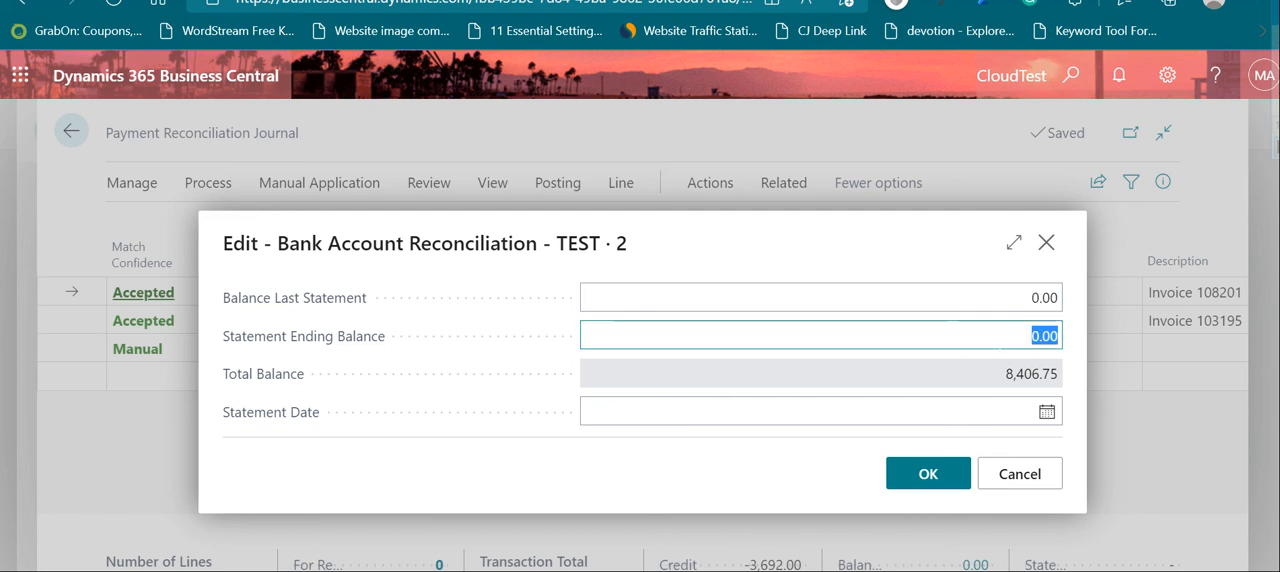
click(990, 374)
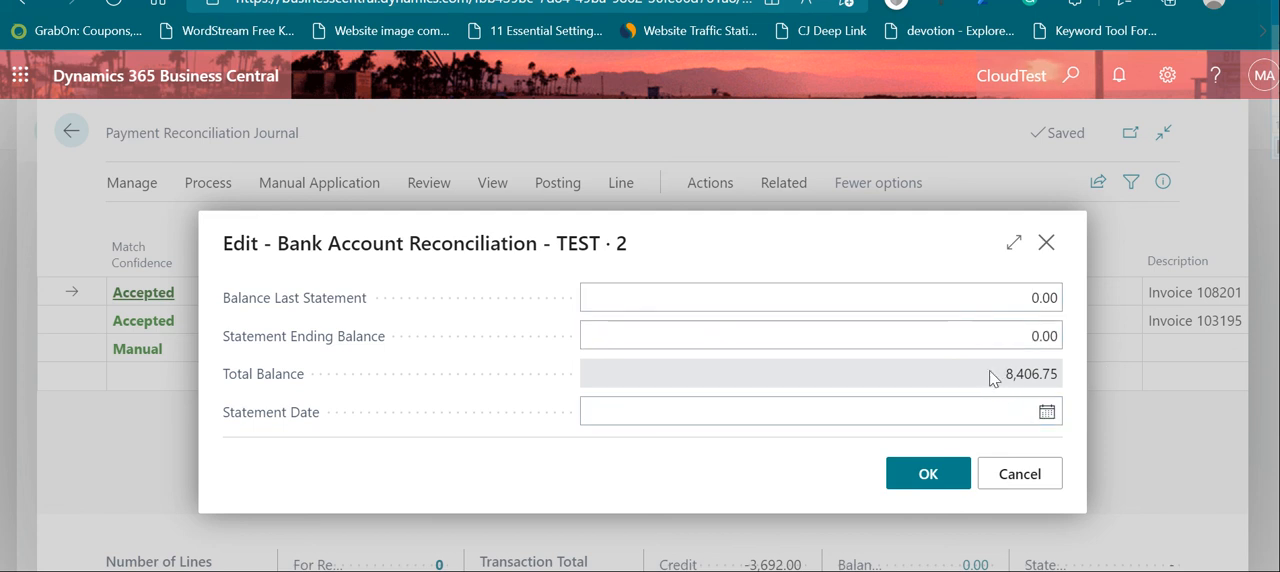
click(1050, 416)
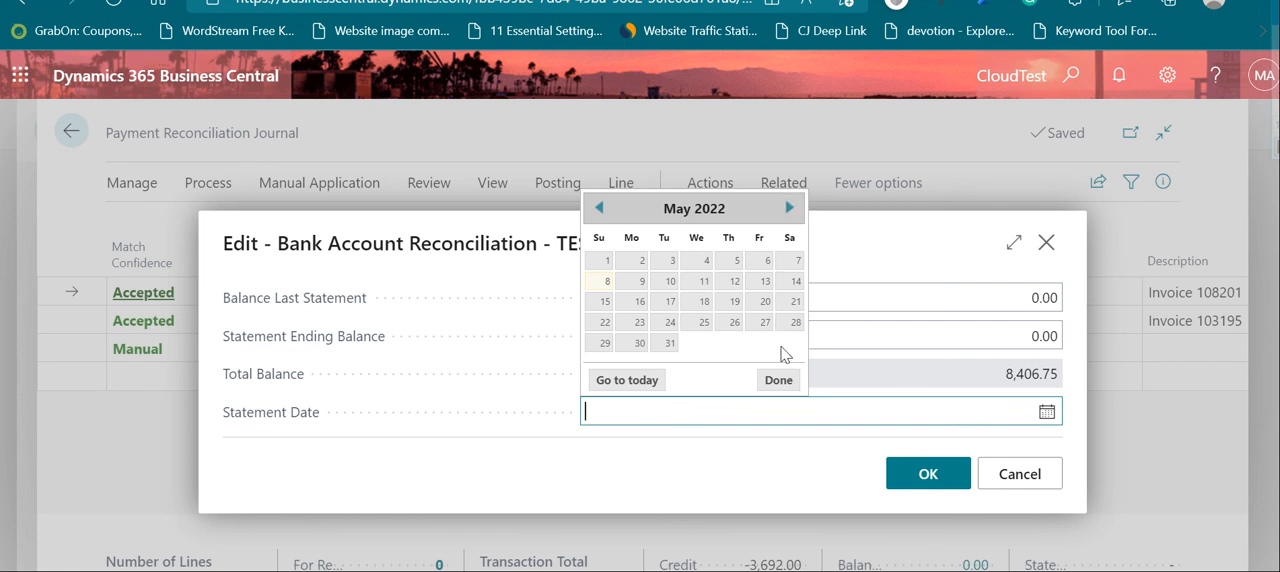
click(782, 380)
text(4-30-2021)
key(Tab)
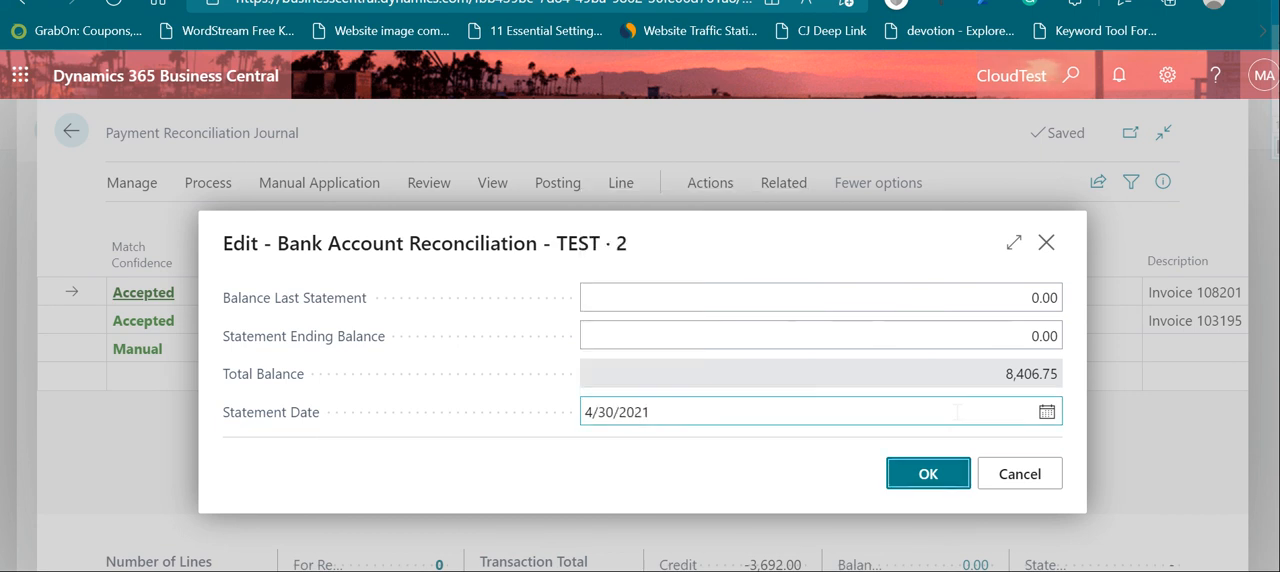
click(720, 433)
click(929, 474)
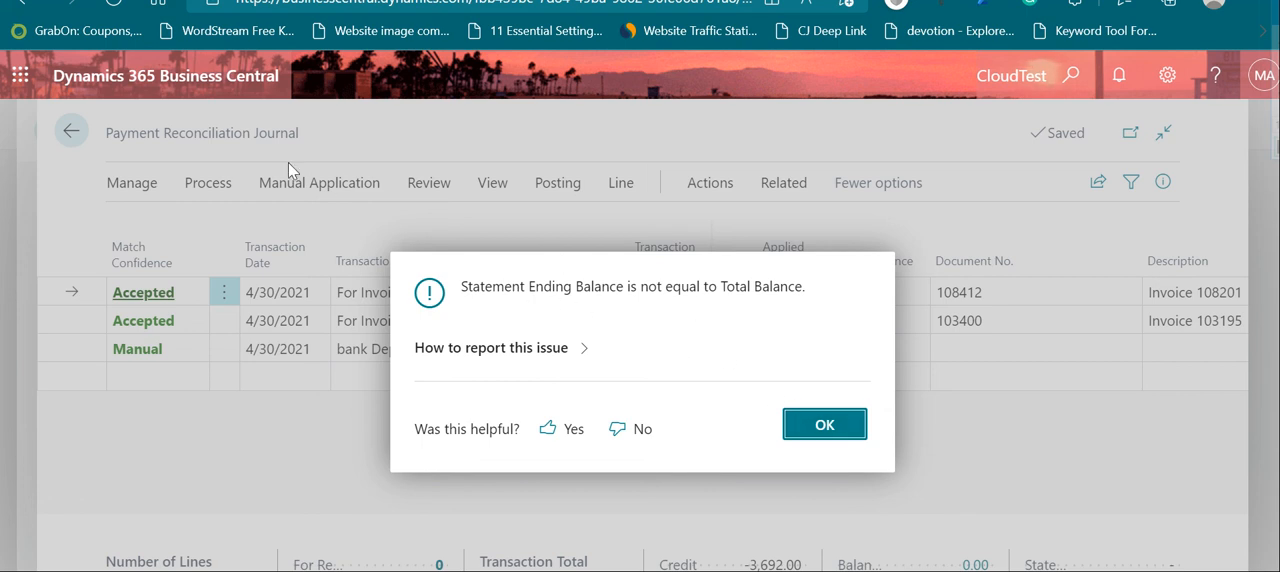
key(Return)
Step: Post the payments and reconcile the bank account again, with the statement ending balance set to 8406.75
click(320, 186)
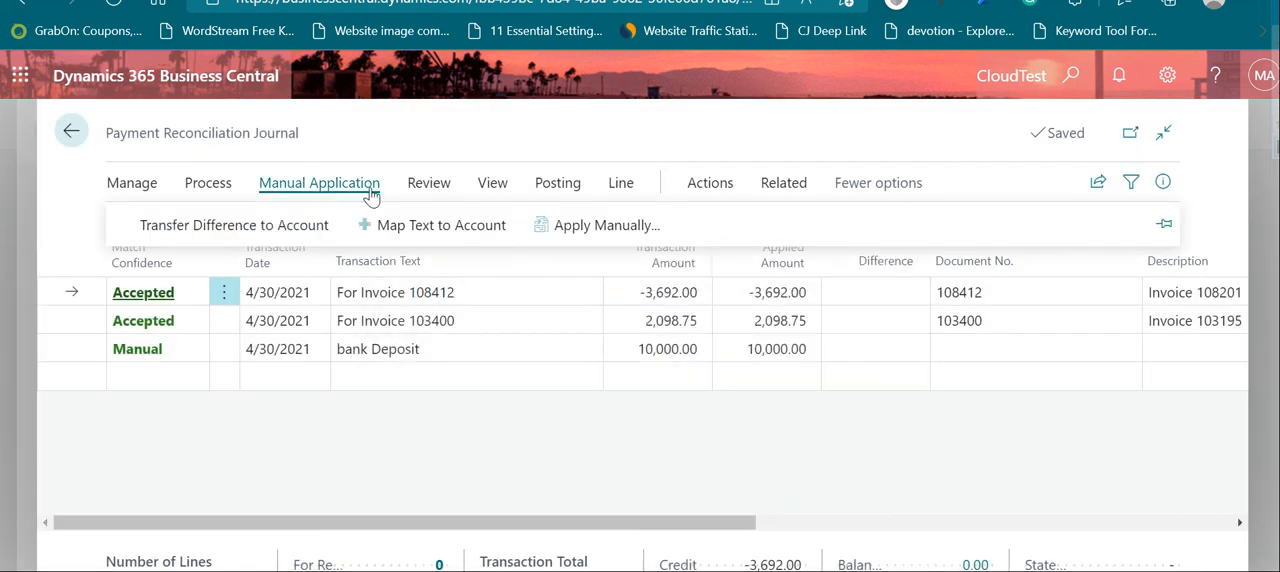
click(558, 186)
click(322, 226)
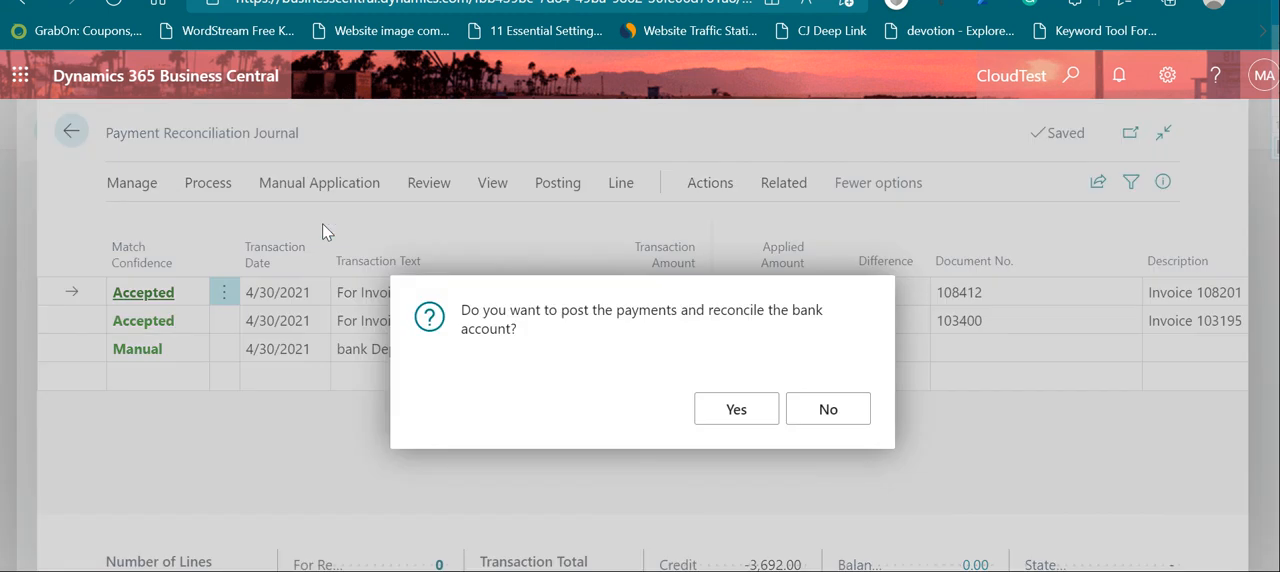
click(737, 410)
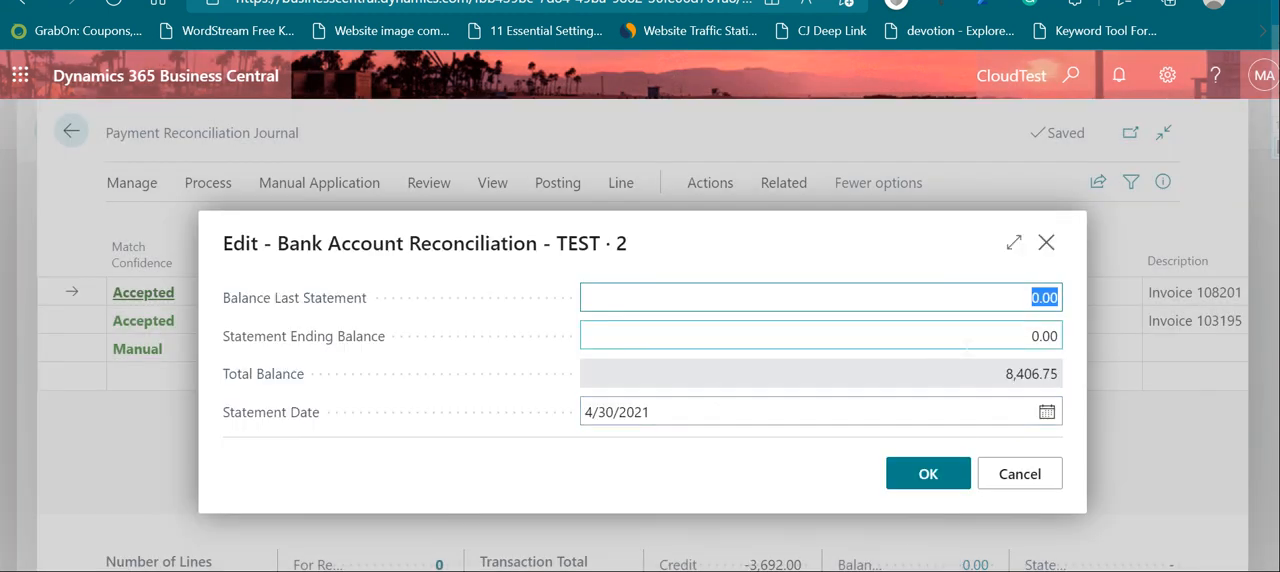
key(Tab)
text(8)
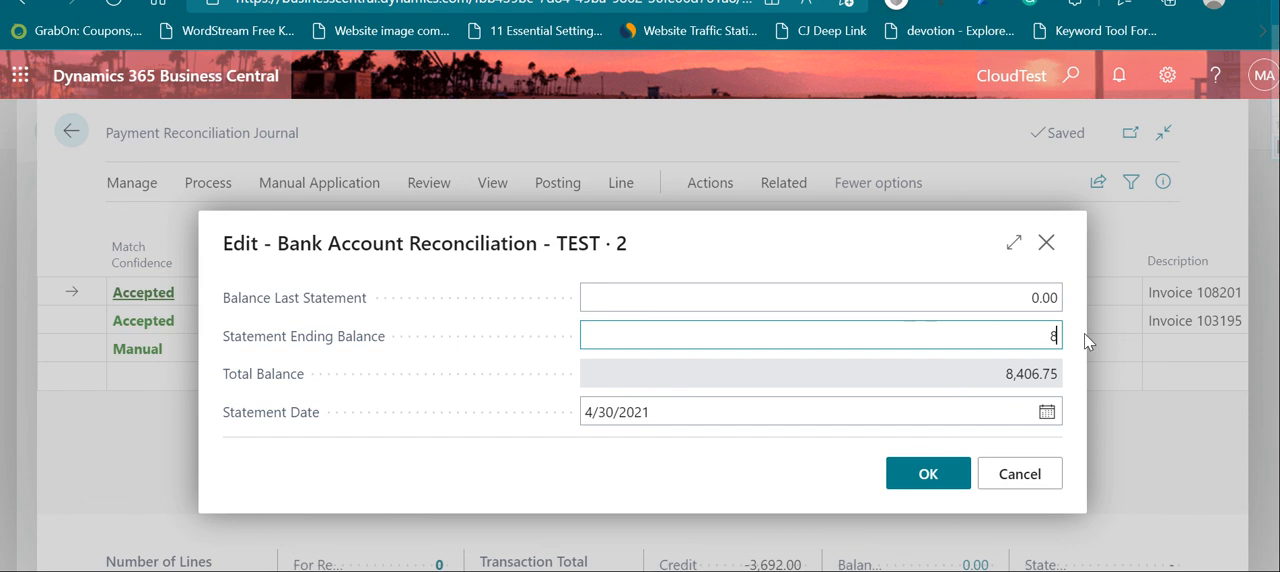
text(406.75)
key(Tab)
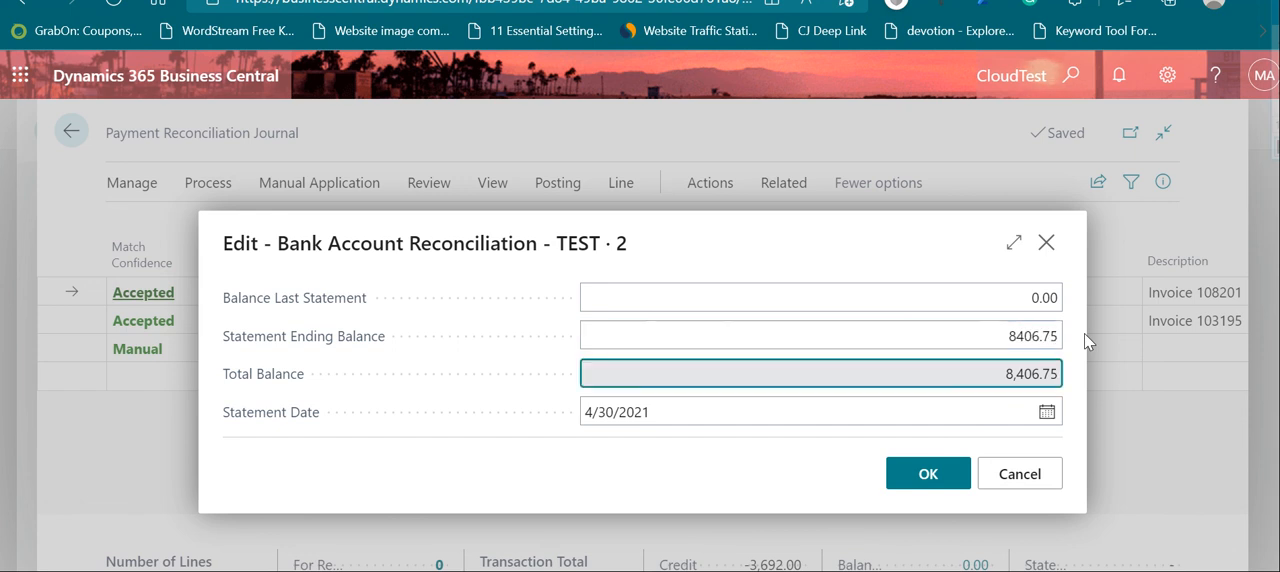
click(928, 474)
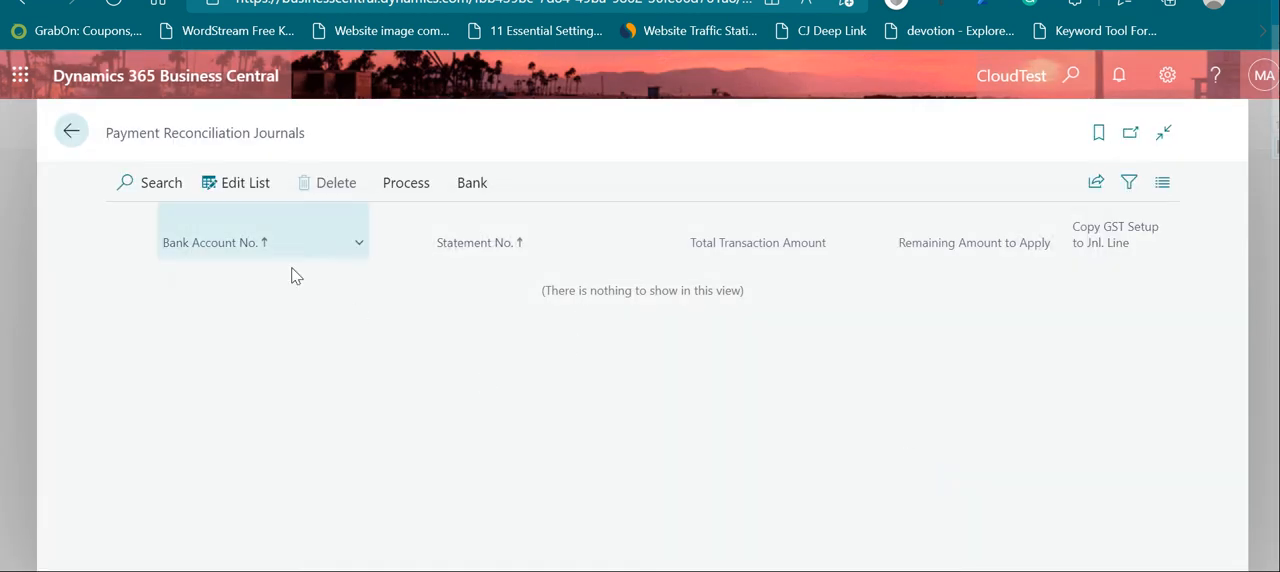
Step: Examine the amounts, running balance and open status of the TEST bank account's ledger entries, and return to the bank account list
click(71, 131)
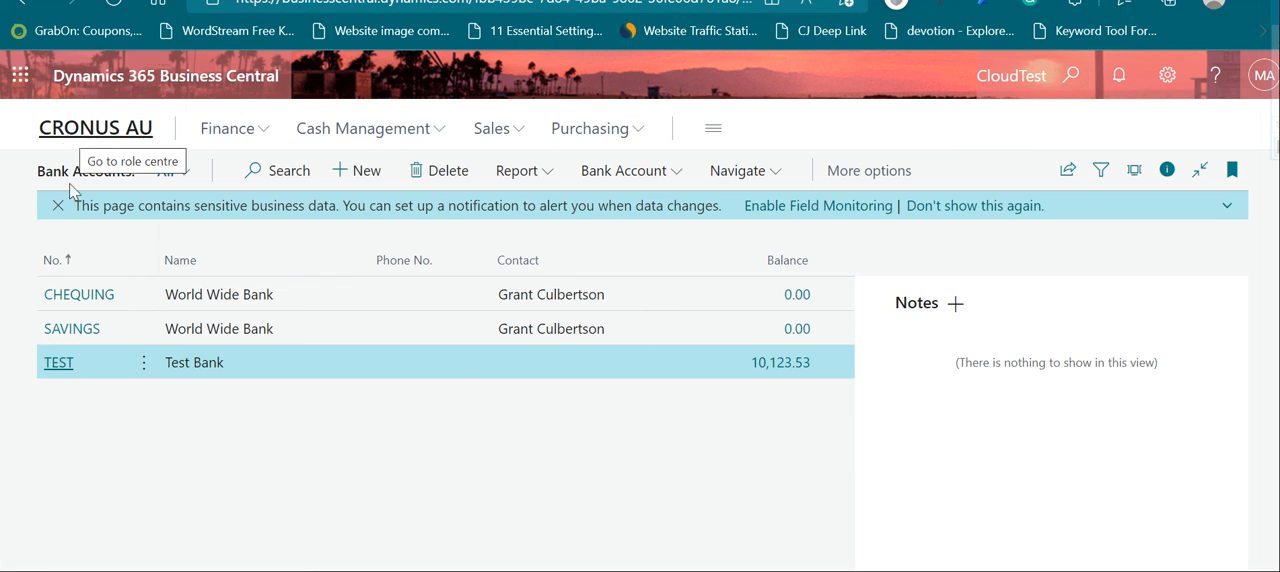
click(57, 363)
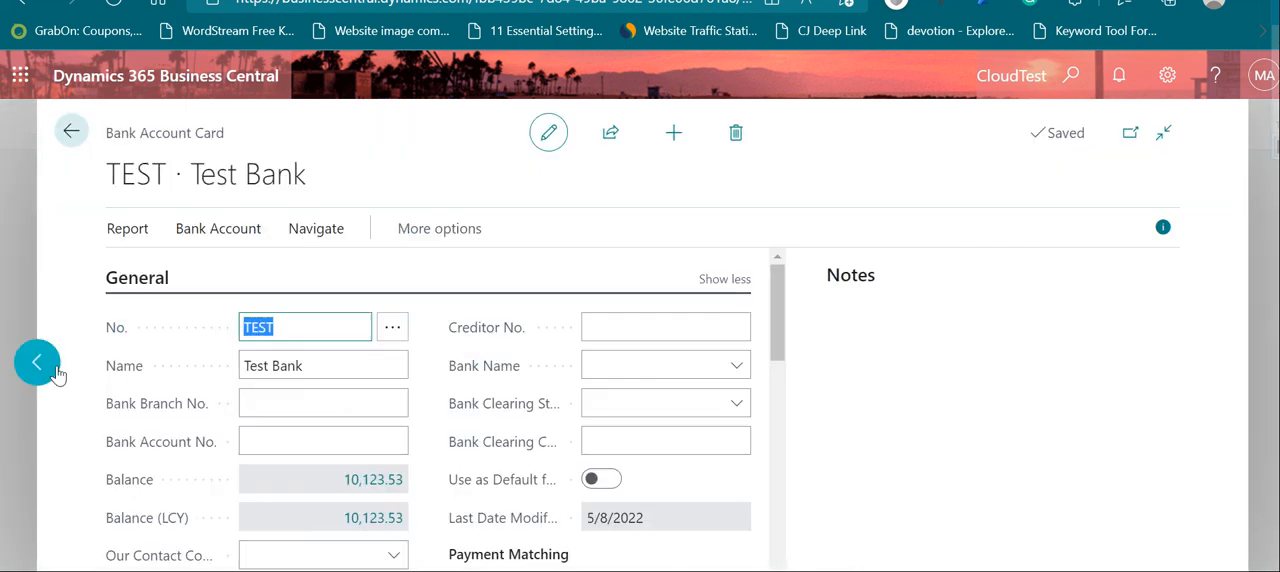
click(360, 484)
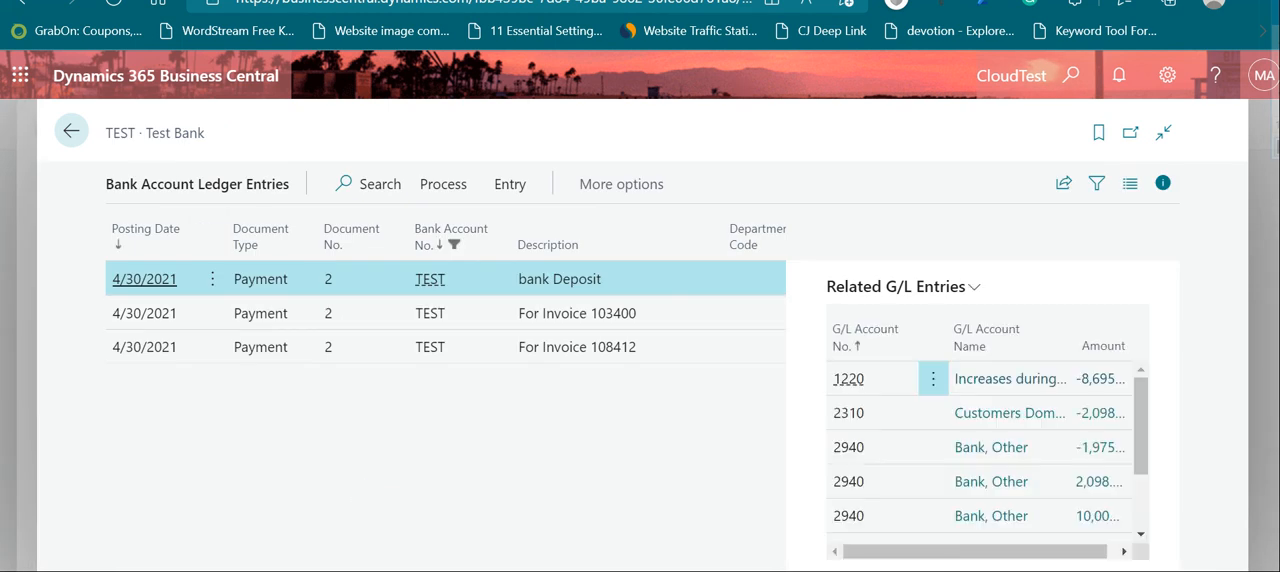
scroll(445, 312, right, 6)
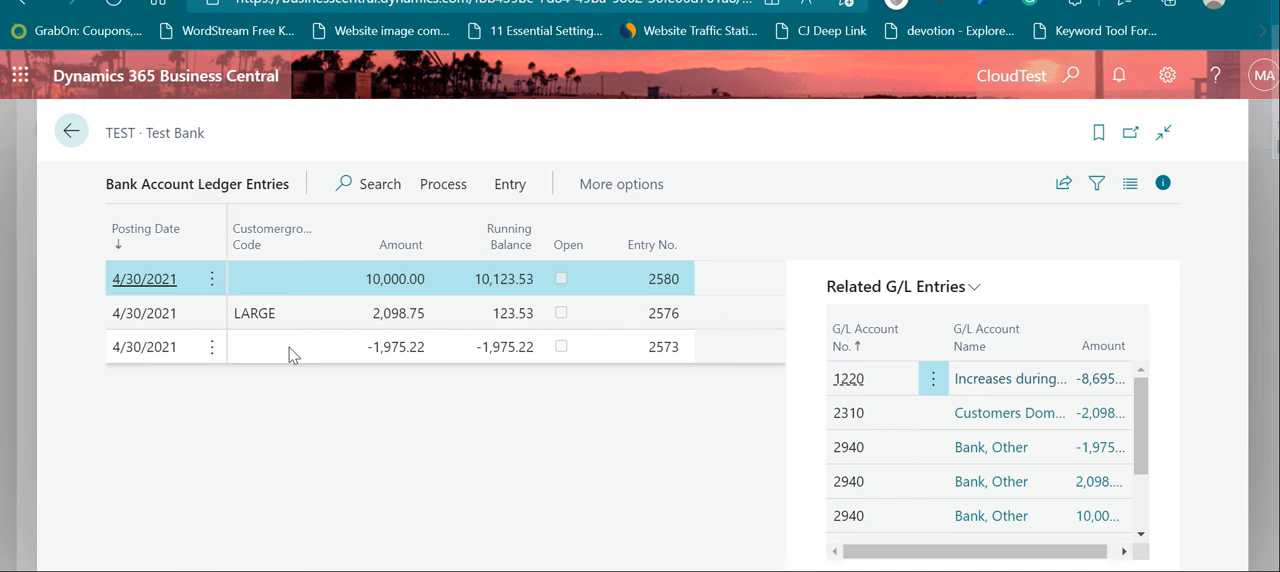
click(72, 132)
click(72, 132)
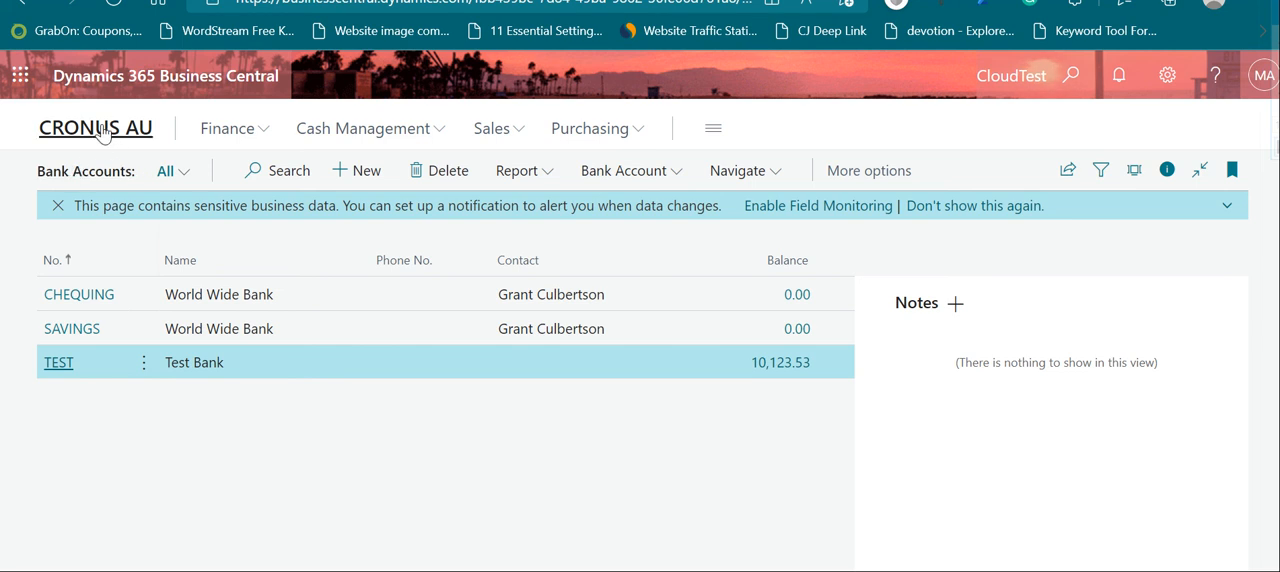
Step: Open the Trey Research customer card, examine the ledger entries behind its balance without the details pane, and return to the card
click(102, 133)
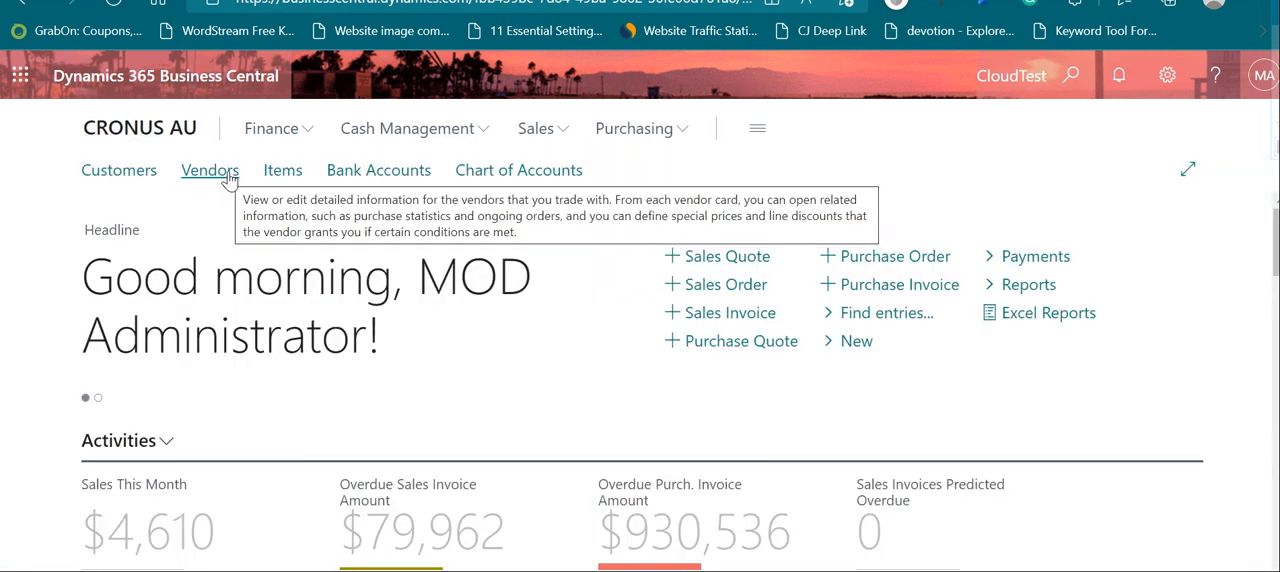
click(136, 172)
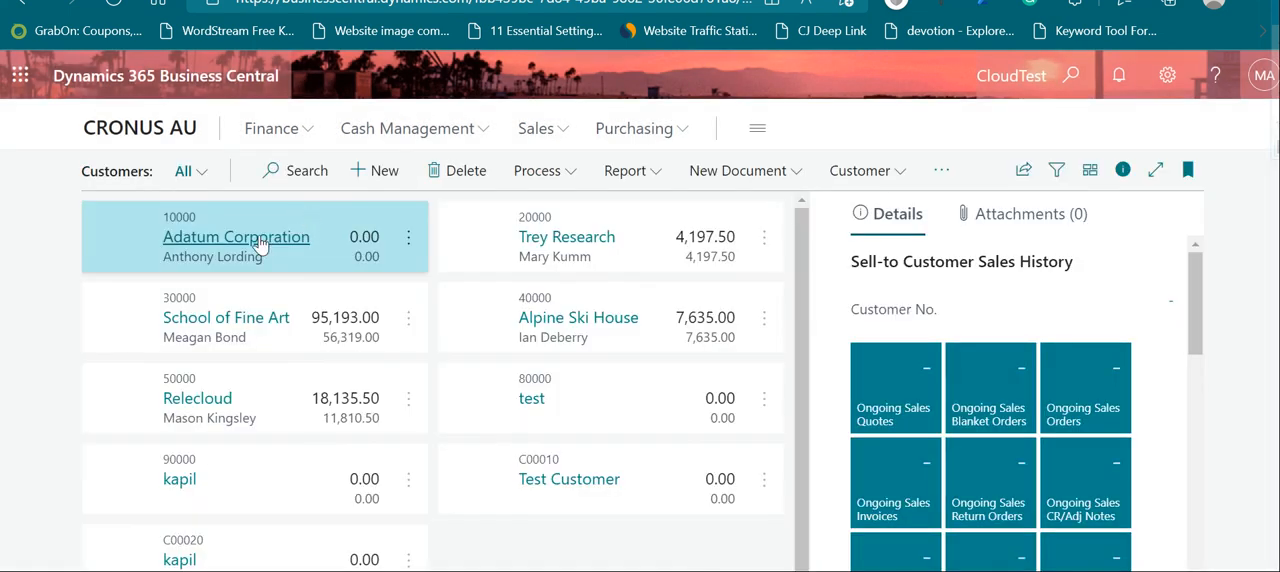
click(570, 240)
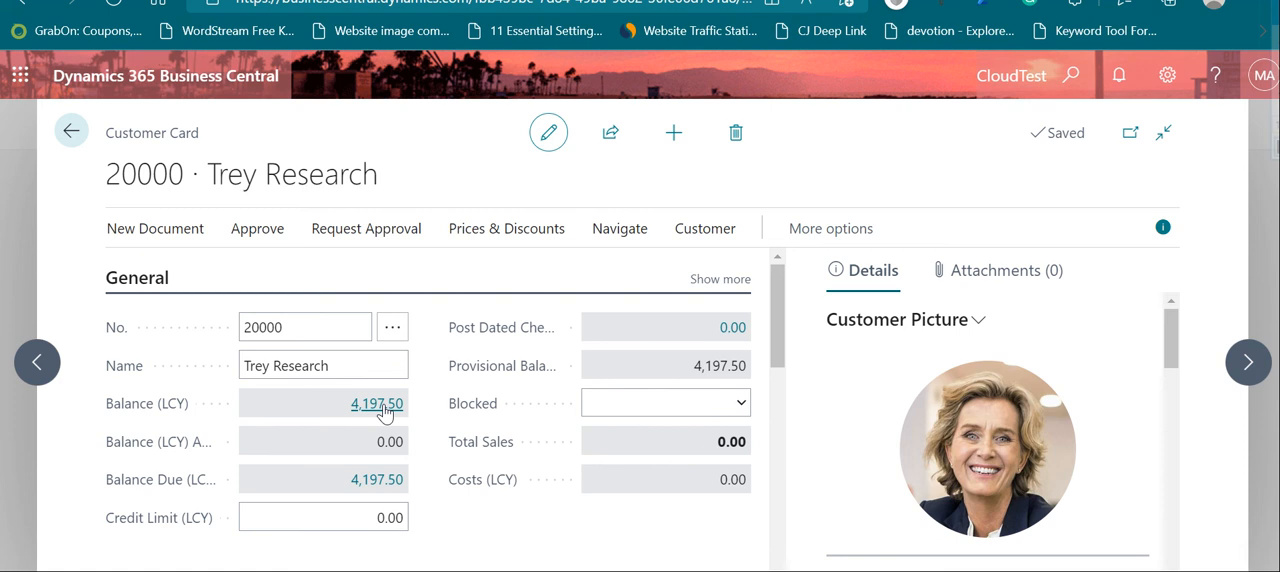
click(380, 404)
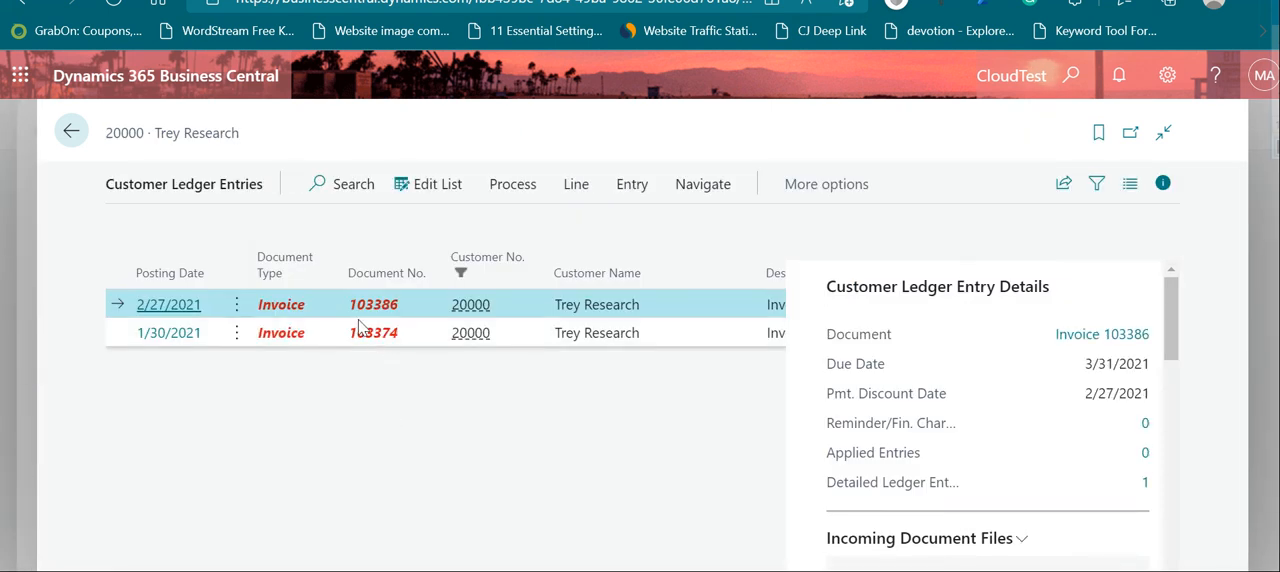
click(1164, 186)
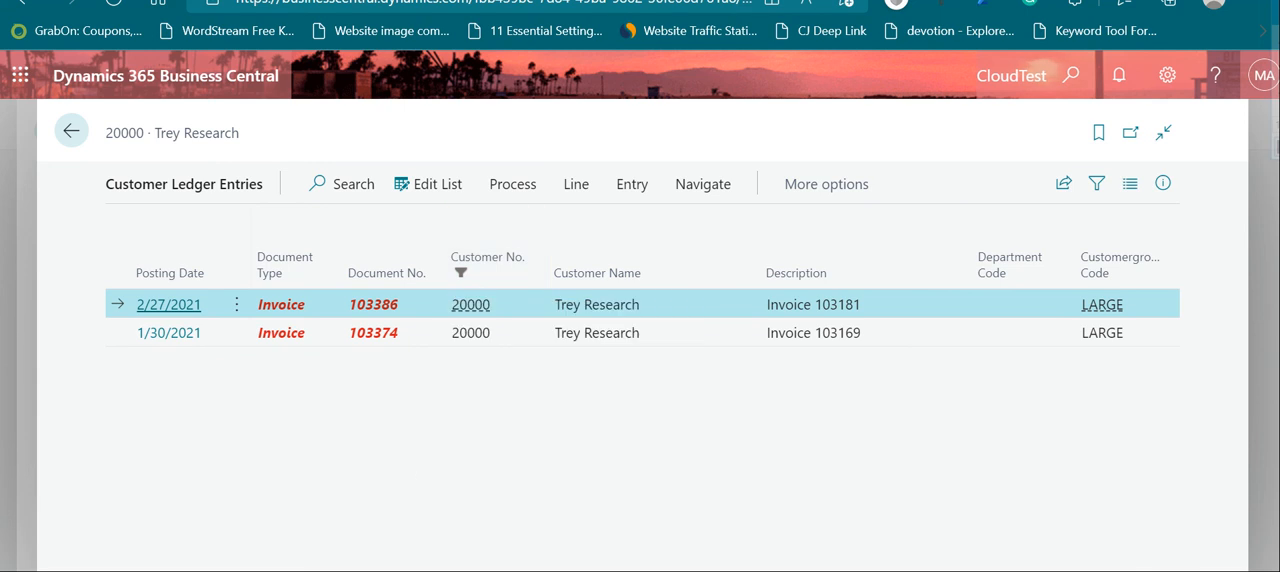
click(71, 133)
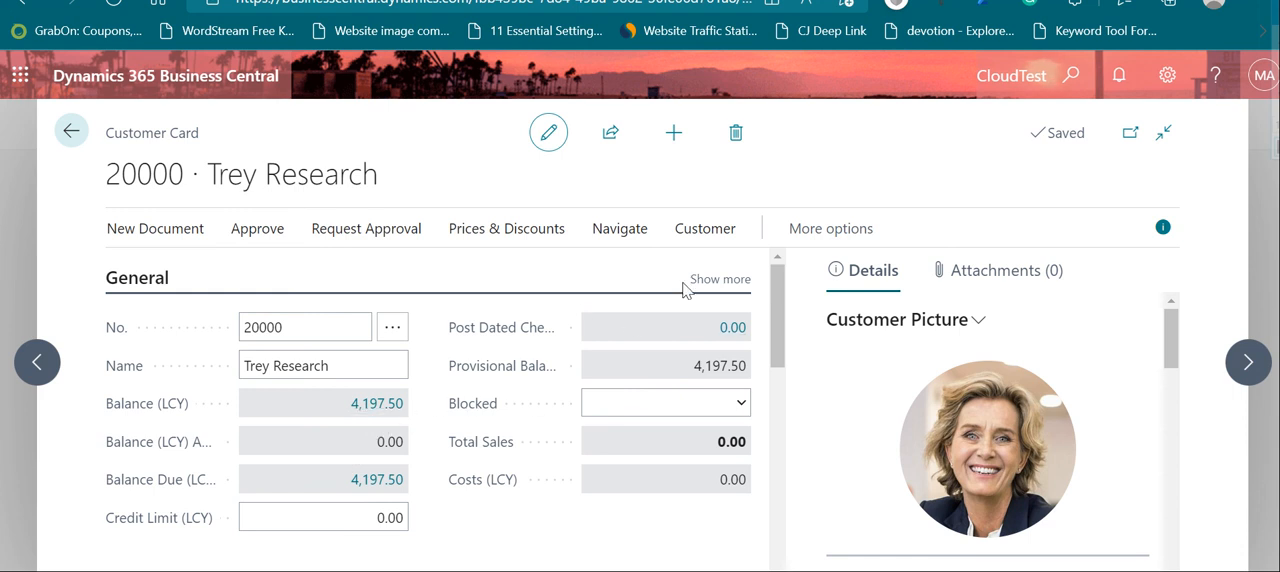
Step: Expand the general details of the Trey Research card and display all of the customer's ledger entries
click(730, 280)
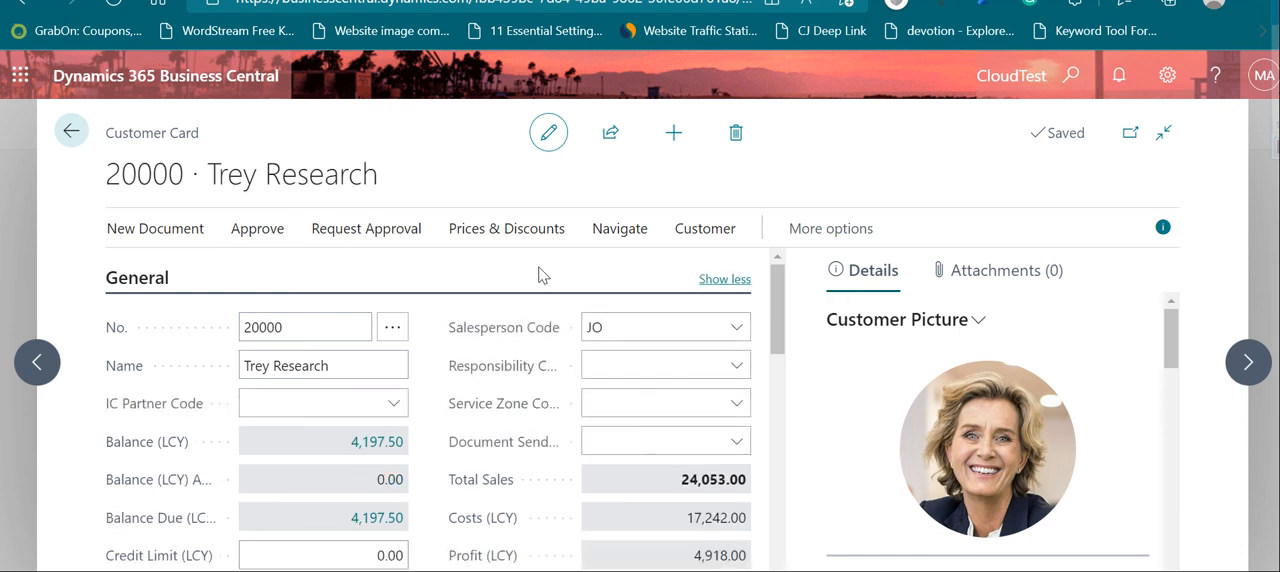
click(705, 228)
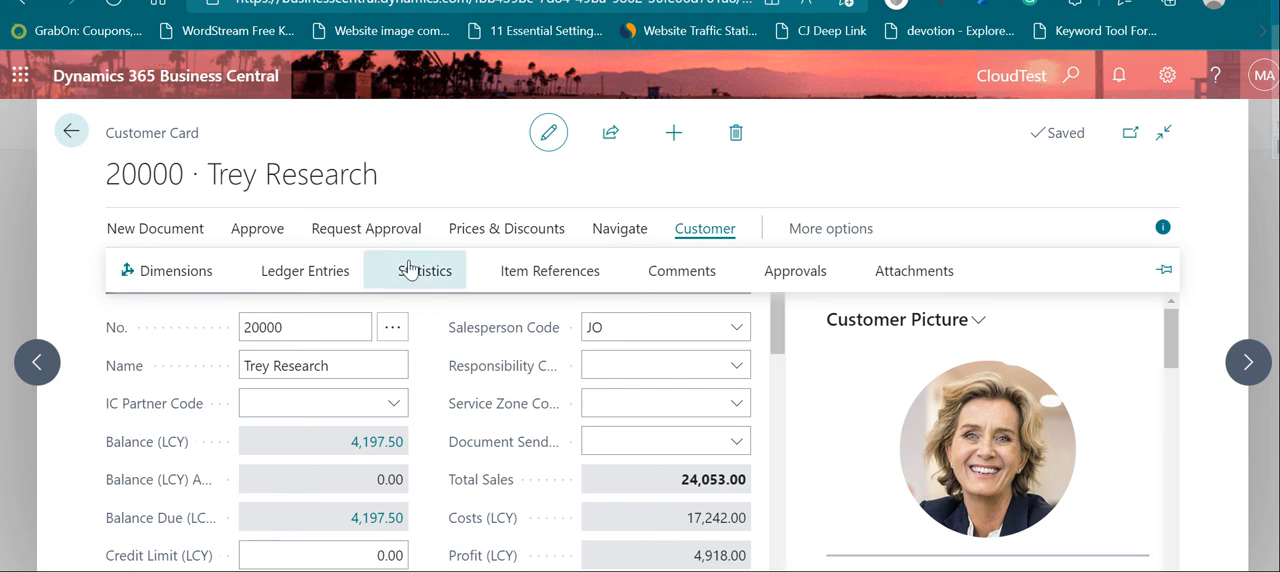
click(325, 271)
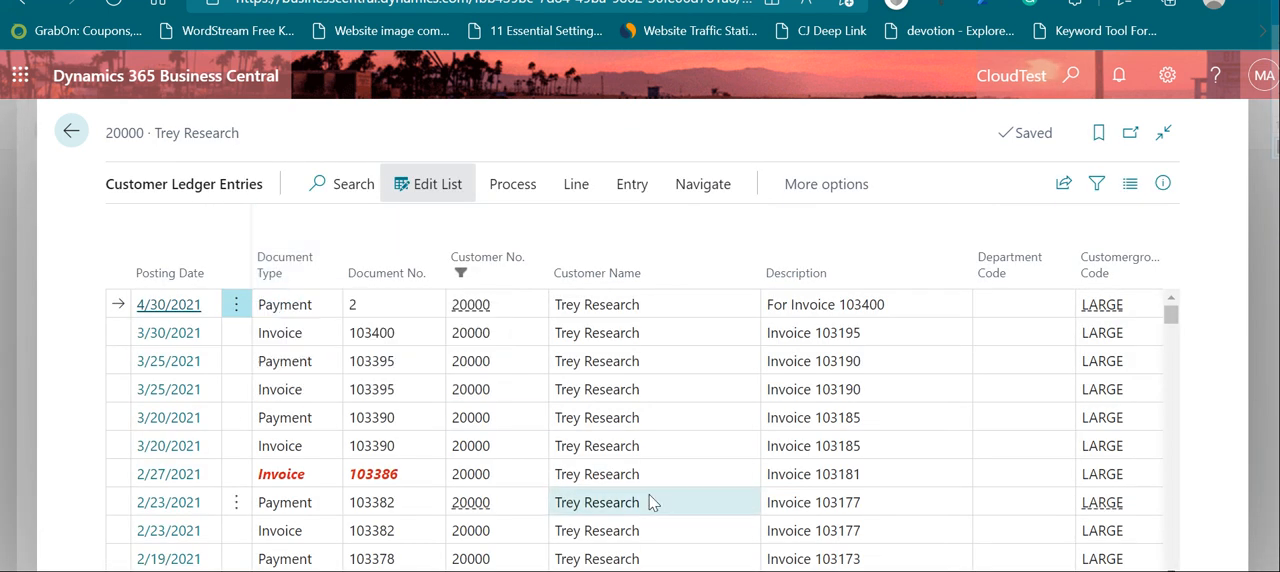
Step: Examine the applied entries of the invoice posted on 3/30/2021, and return to the customer ledger entries
click(400, 342)
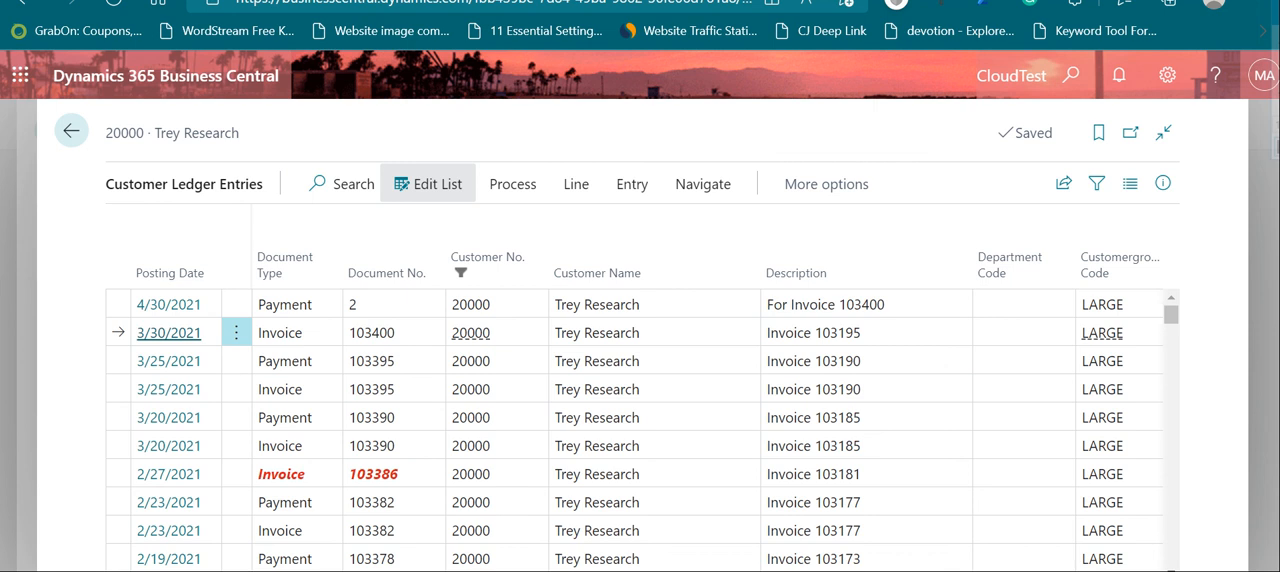
click(398, 334)
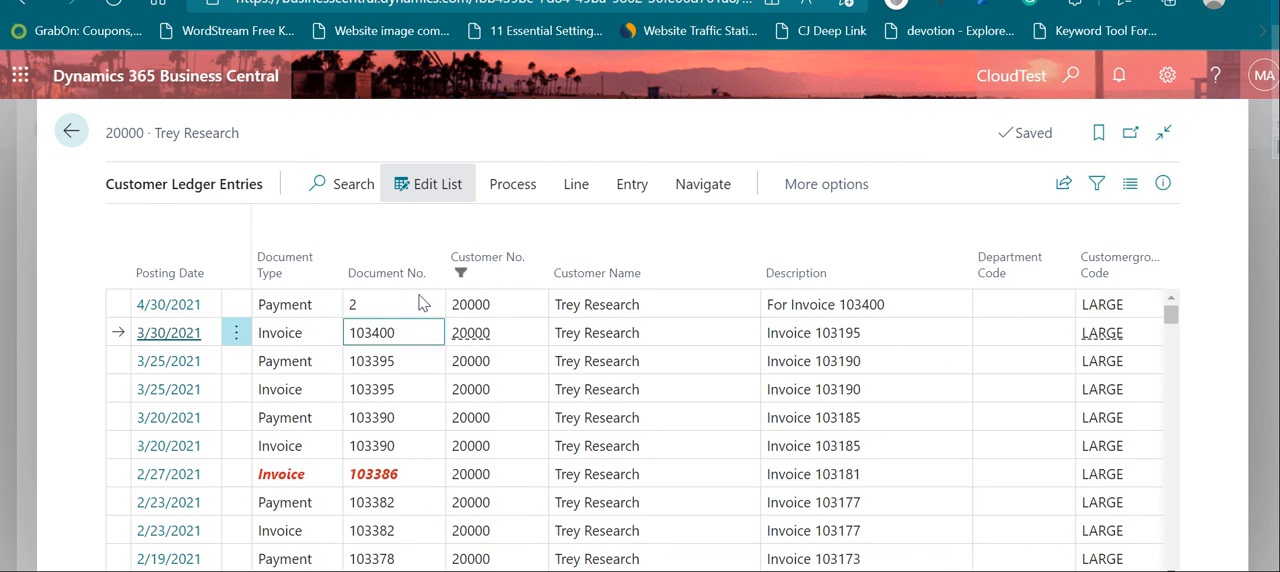
click(577, 188)
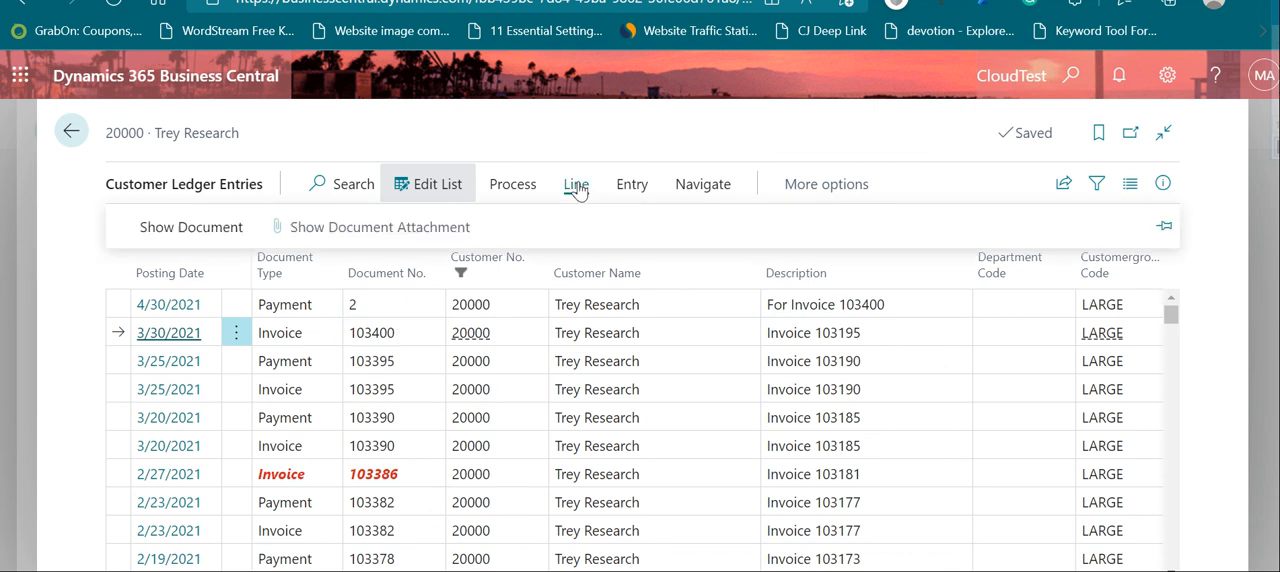
click(636, 186)
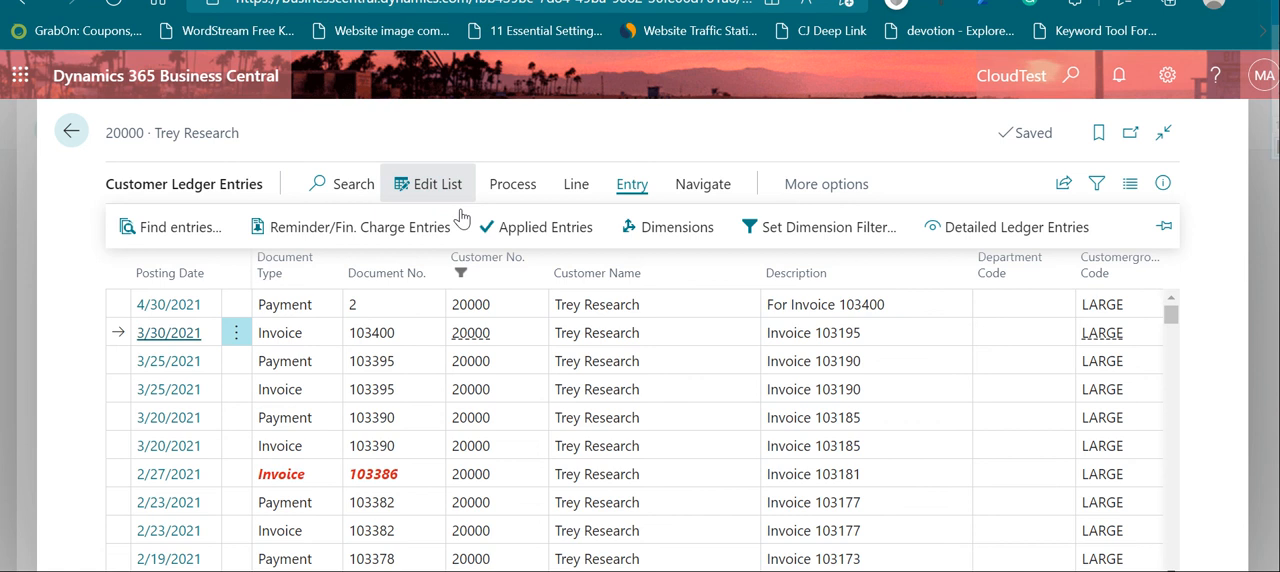
click(545, 230)
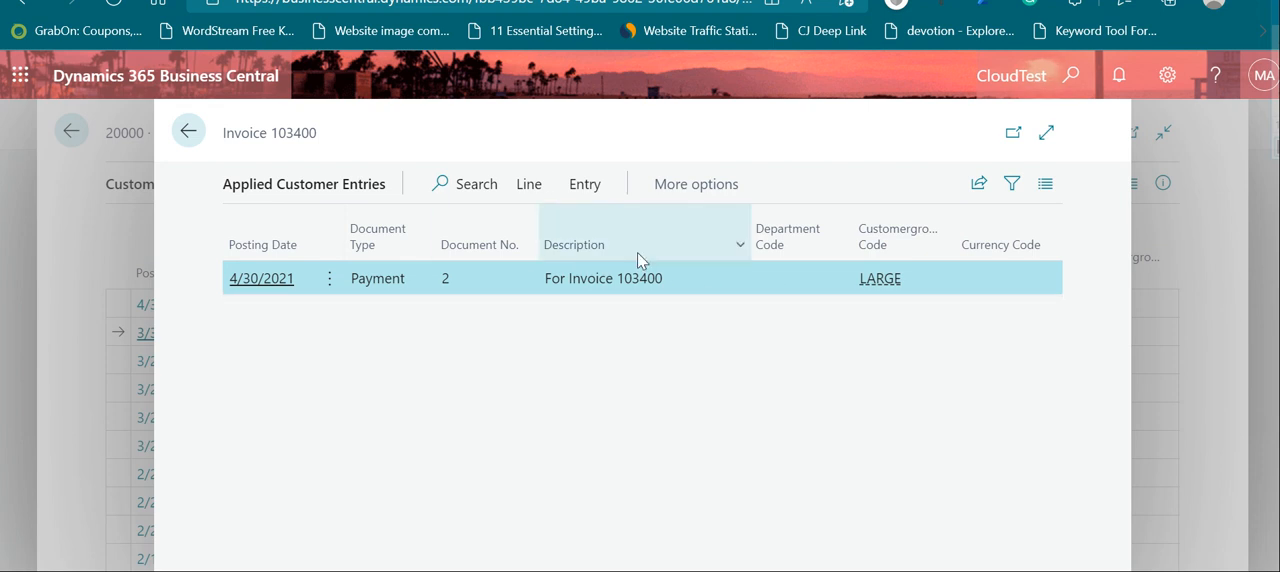
click(189, 133)
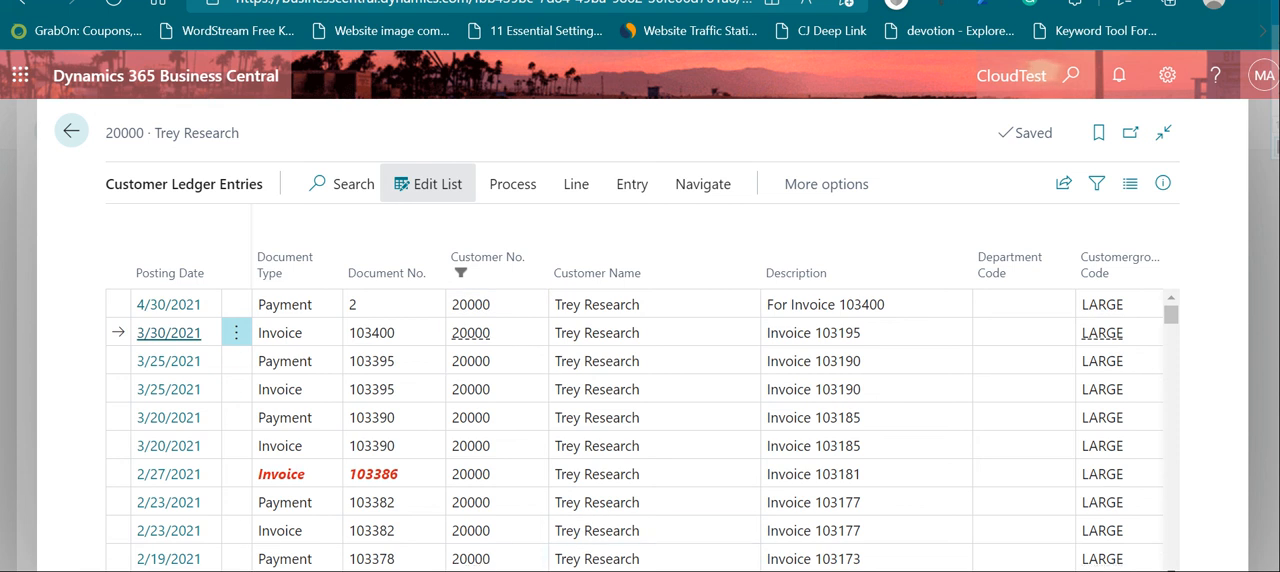
Step: Examine the amounts, remaining amounts and open status of the Trey Research ledger entries, and leave the list
scroll(715, 430, right, 10)
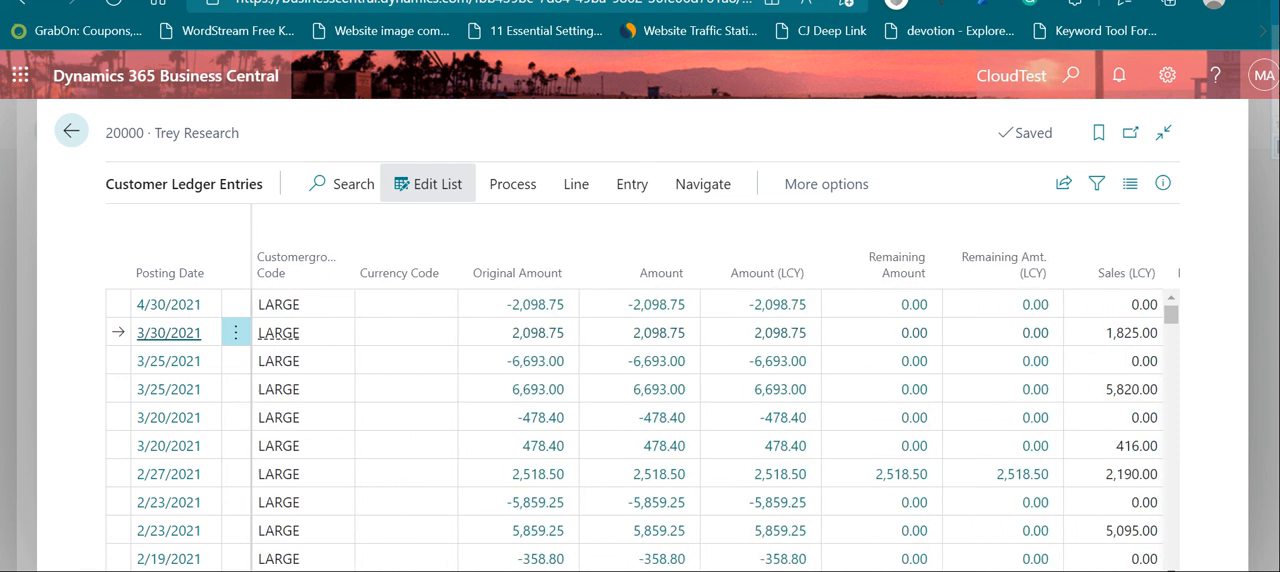
scroll(715, 430, right, 10)
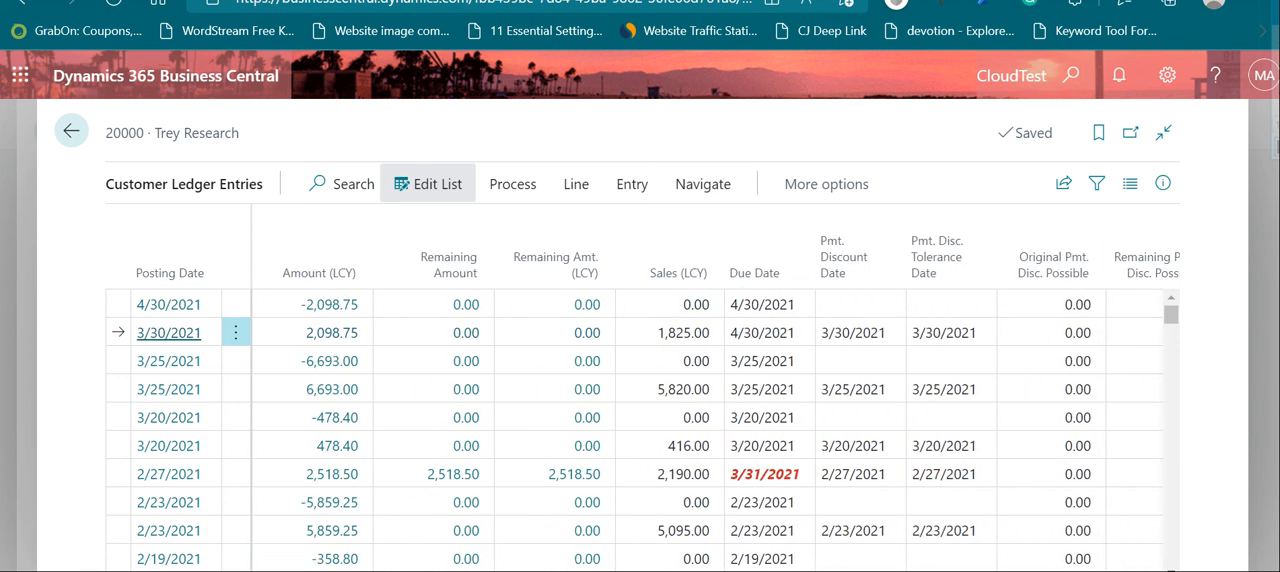
scroll(715, 430, right, 5)
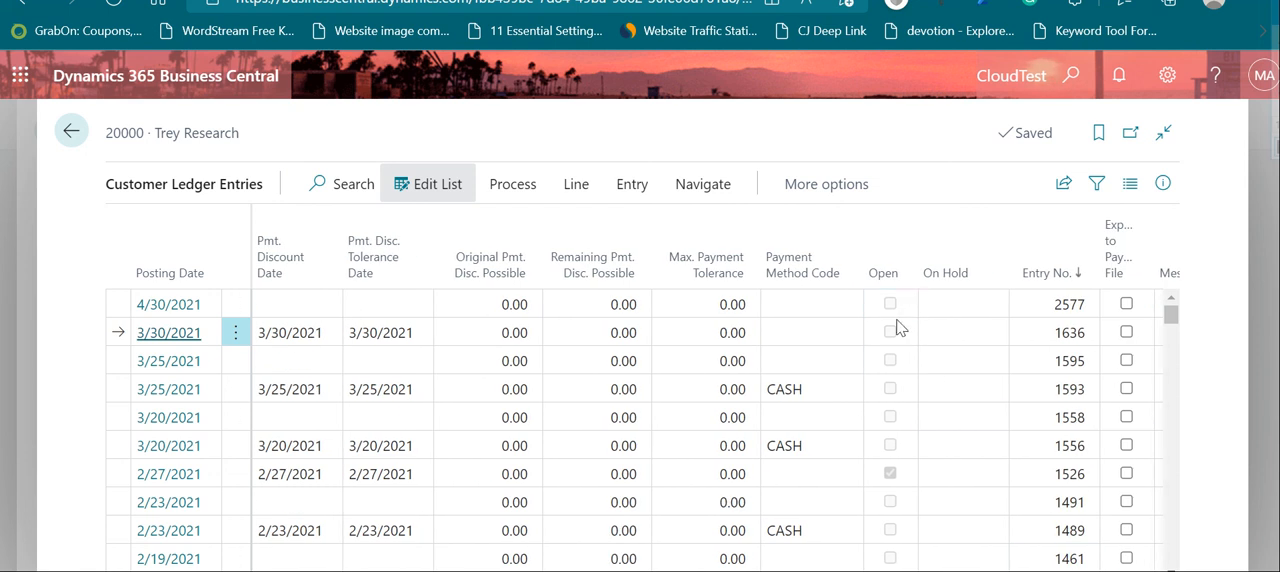
click(72, 132)
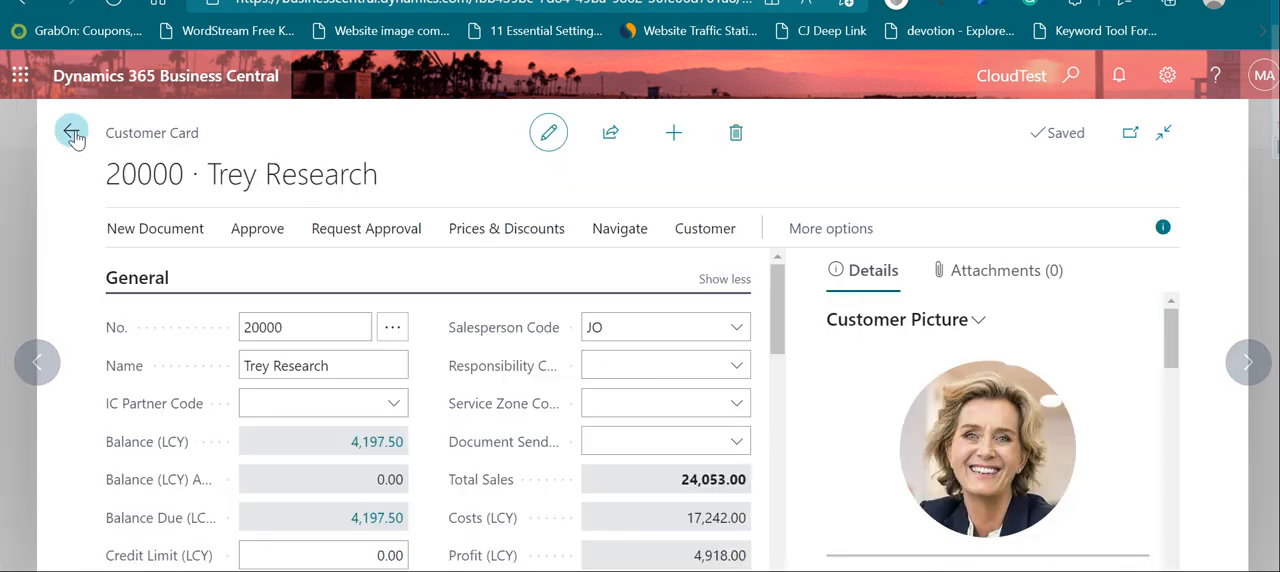
click(72, 132)
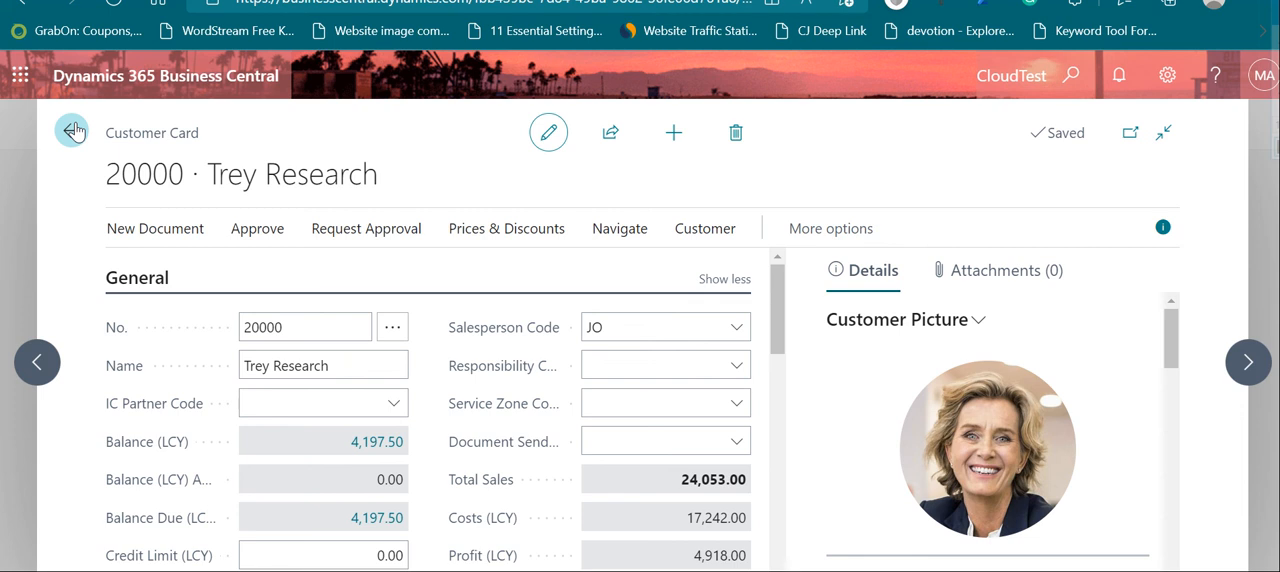